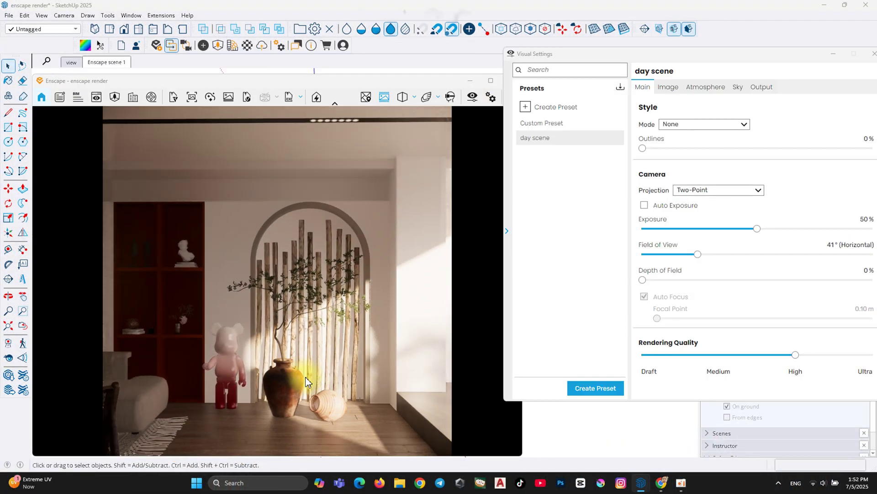
# Step: Narrow the field of view toward 40° and enter 110 for the sun position
pyautogui.moveTo(698, 254); pyautogui.dragTo(695, 254)
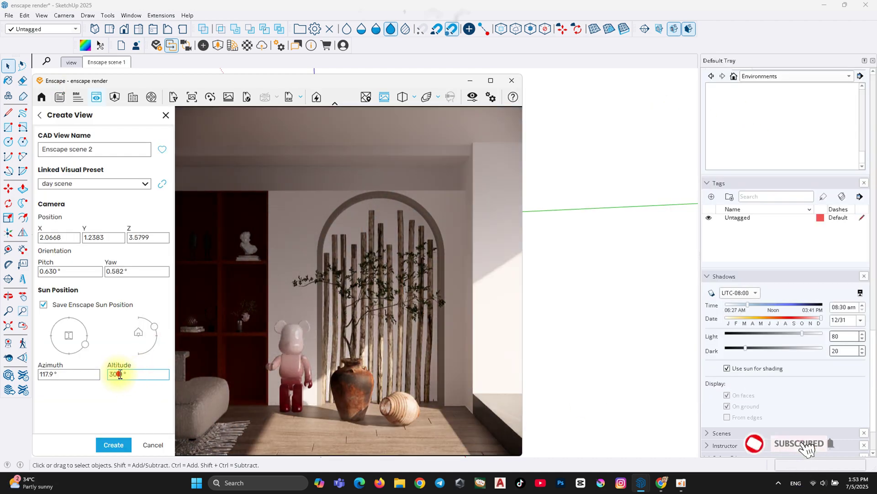
pyautogui.tripleClick(46, 374)
pyautogui.write('110')
pyautogui.press('Return')
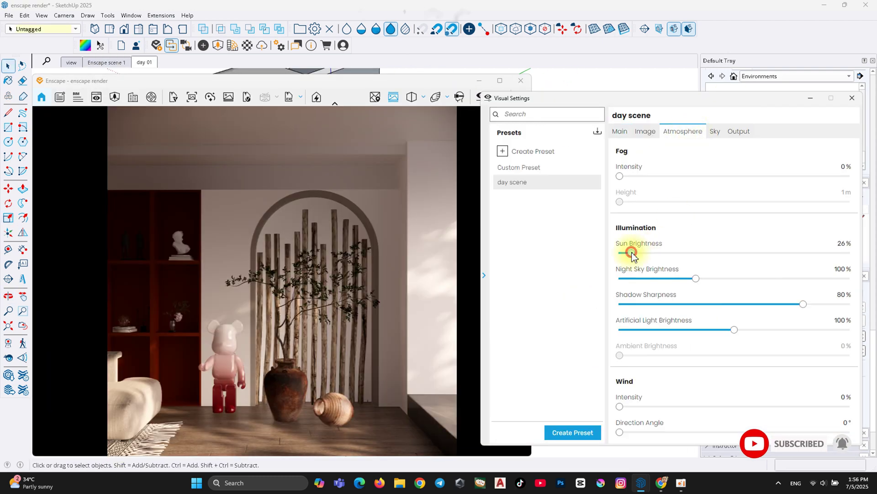
# Step: Raise sun brightness to 30% and set shadow sharpness to 85%
pyautogui.moveTo(631, 253); pyautogui.dragTo(633, 253)
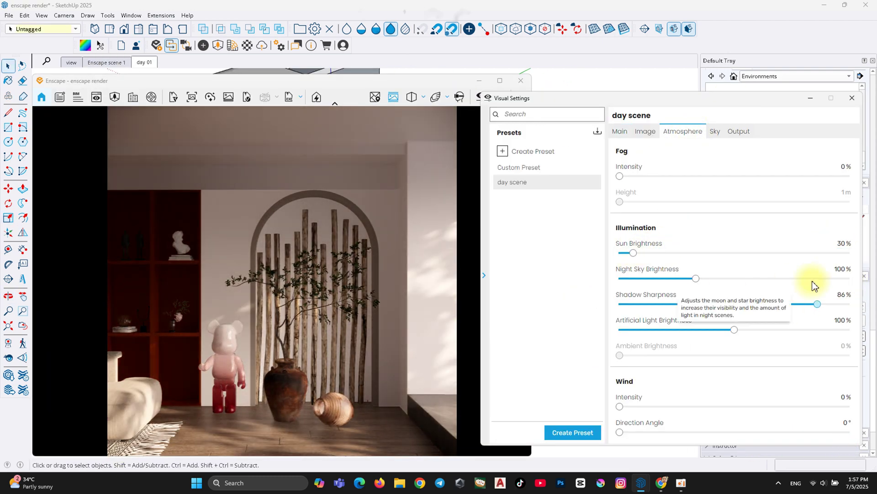
pyautogui.click(840, 295)
pyautogui.write('85')
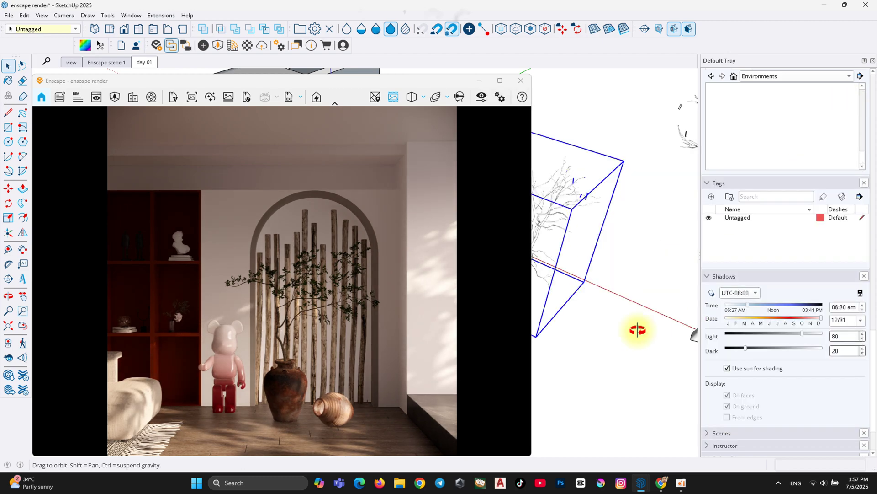
pyautogui.write('p')
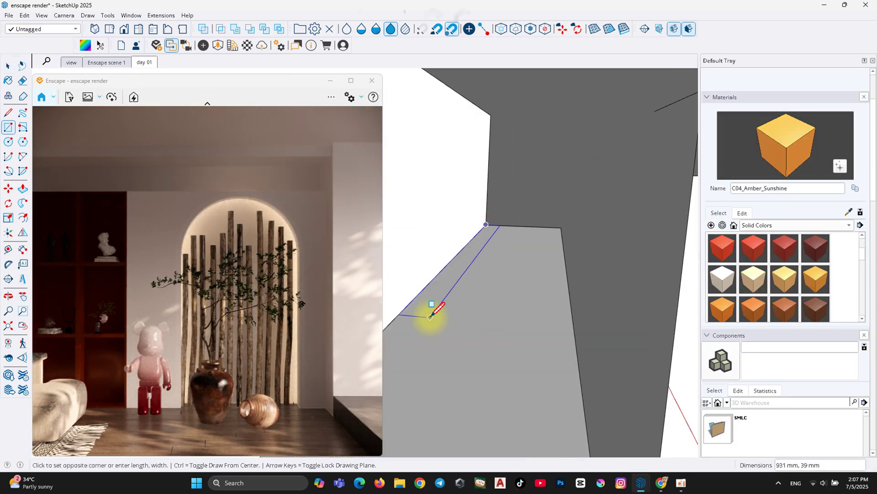
# Step: Start an extrusion on a model face, then cancel it and return to selection
pyautogui.click(430, 306)
pyautogui.press('Escape')
pyautogui.press('space')
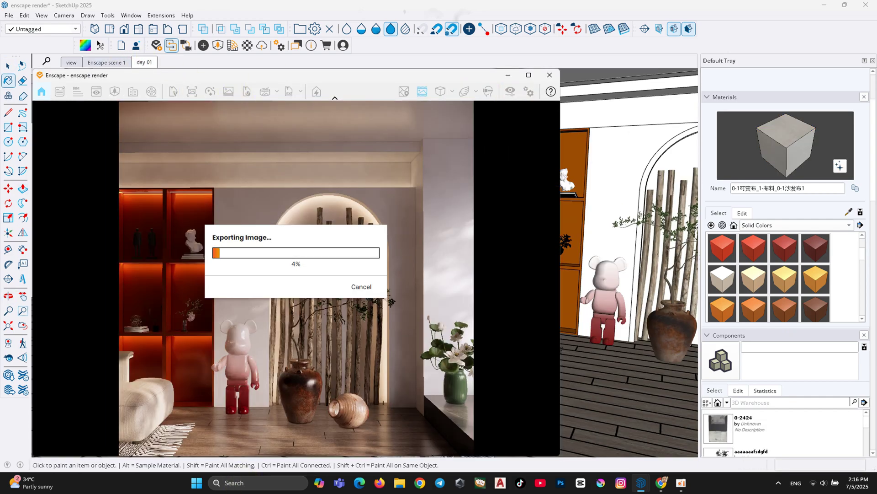
# Step: Browse the Pinterest results and open the Japan-style sunlit living area pin
pyautogui.scroll(-1, 701, 274)
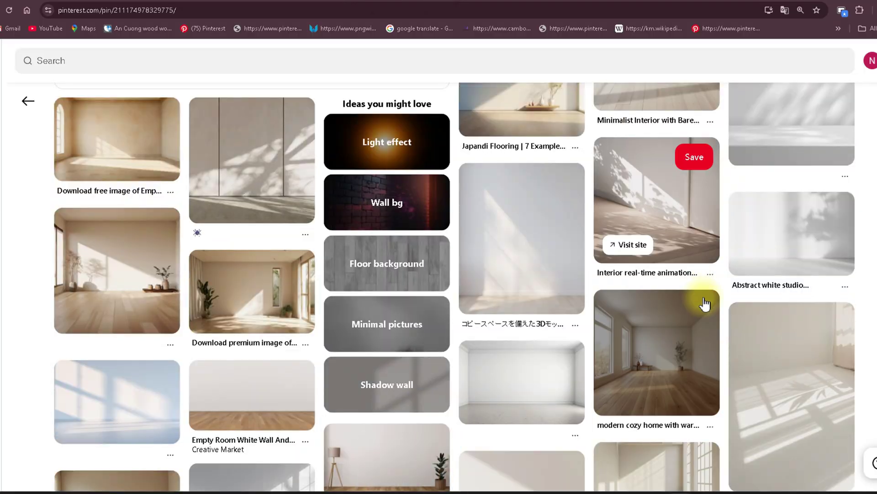
pyautogui.scroll(2, 709, 347)
pyautogui.scroll(4, 744, 251)
pyautogui.scroll(4, 773, 182)
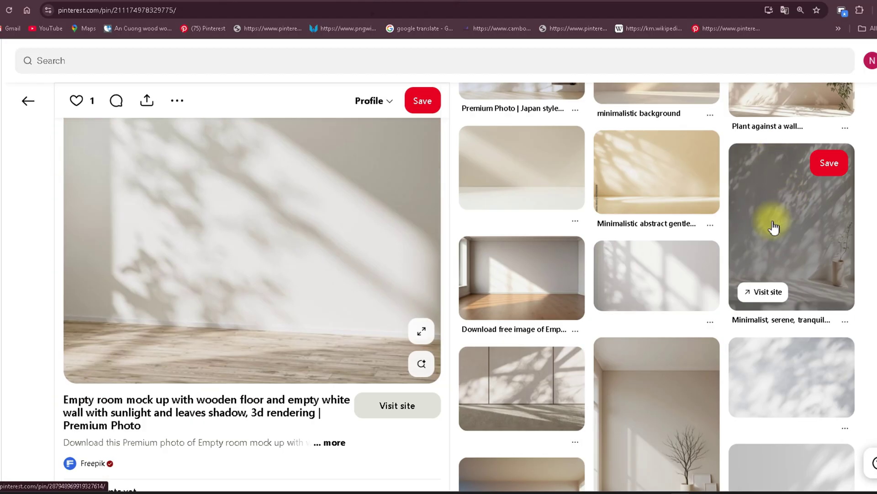
pyautogui.scroll(1, 668, 272)
pyautogui.click(518, 121)
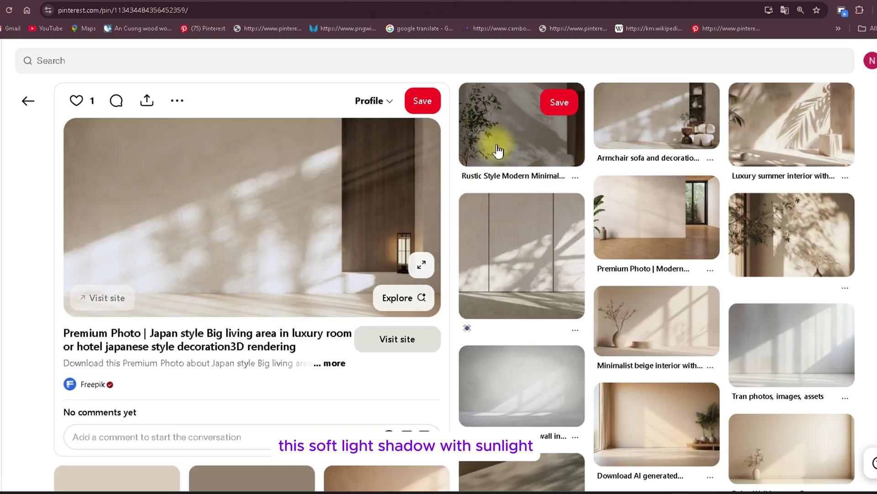
pyautogui.click(505, 142)
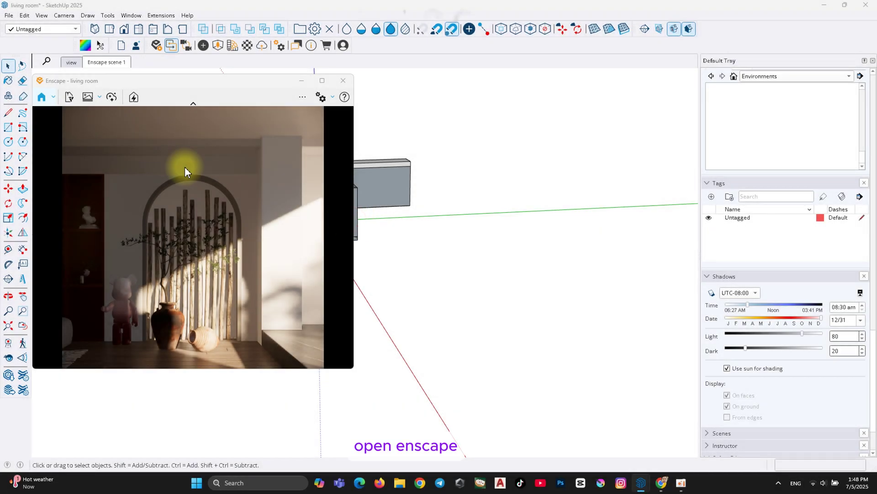
# Step: Widen the render window and add a 'day scene' visual preset reset to default values
pyautogui.moveTo(353, 207); pyautogui.dragTo(486, 206)
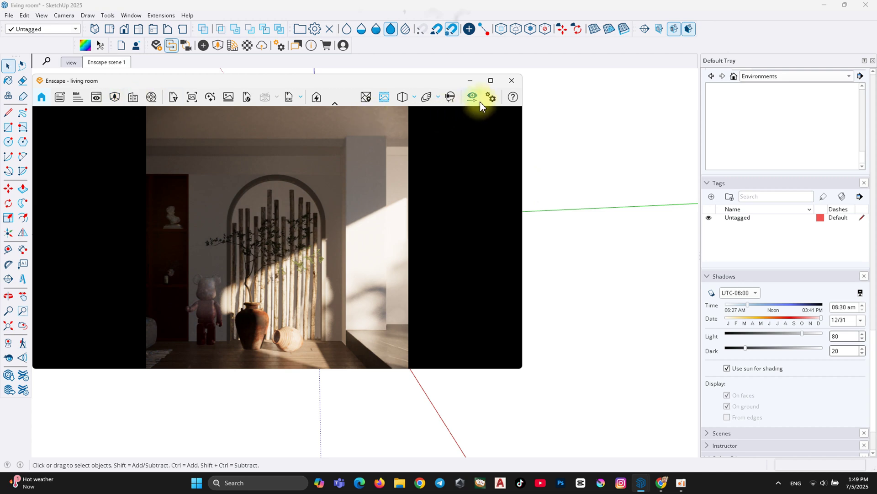
pyautogui.click(473, 99)
pyautogui.click(170, 105)
pyautogui.write('day scen')
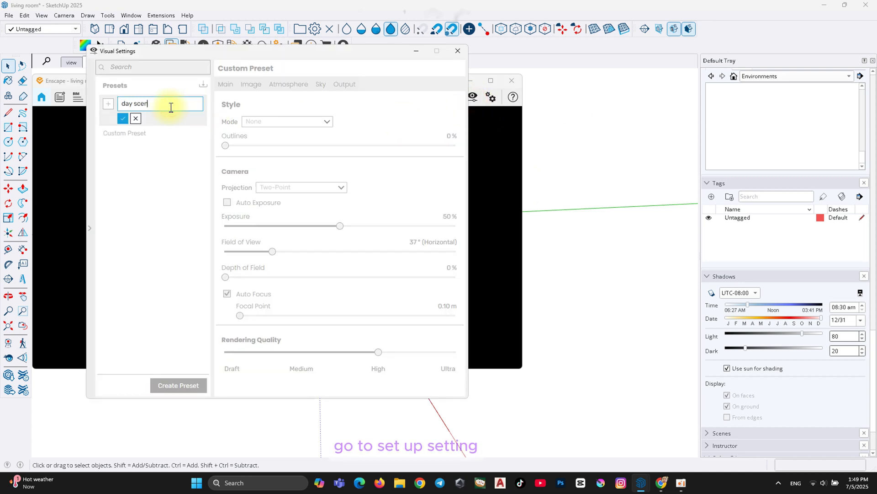
pyautogui.write('e')
pyautogui.press('Return')
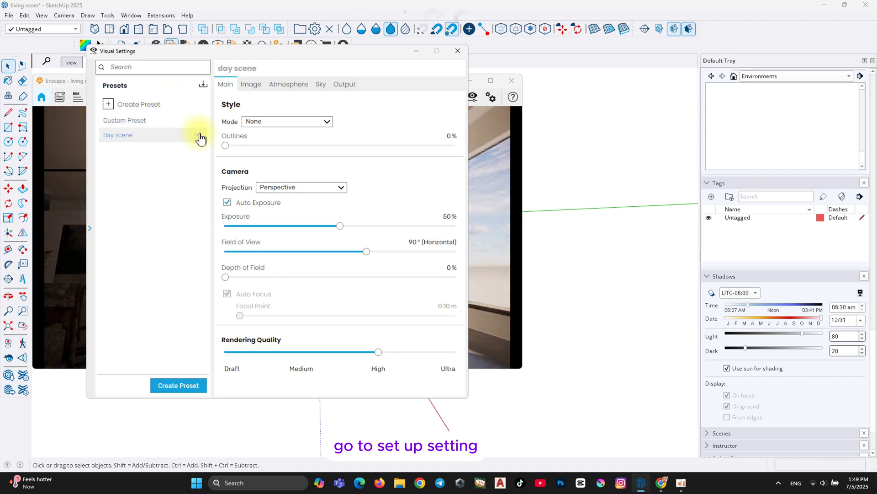
pyautogui.click(200, 136)
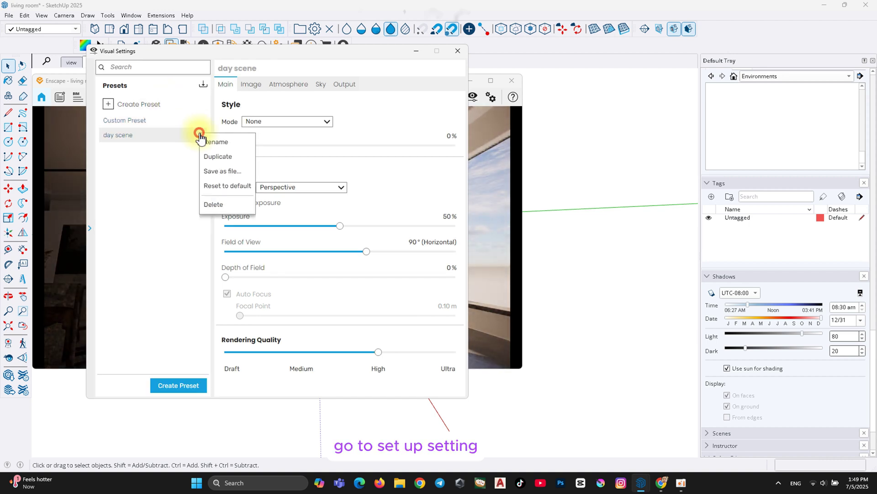
pyautogui.click(227, 187)
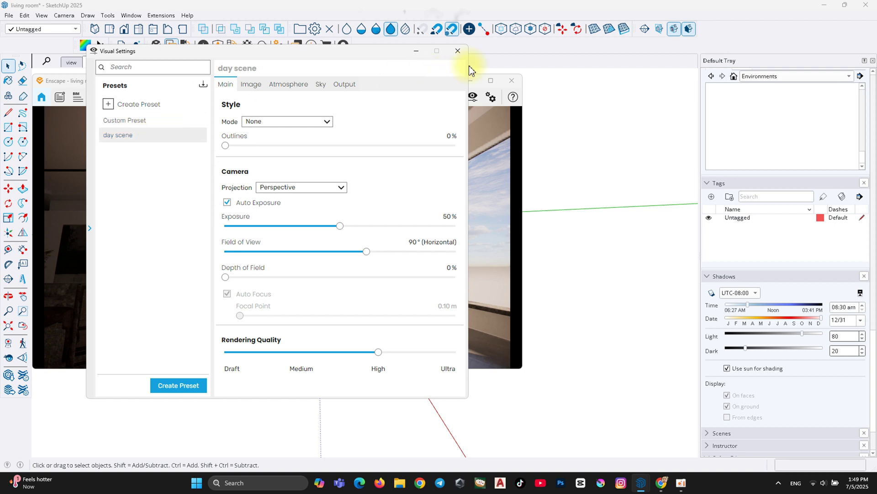
pyautogui.moveTo(349, 57); pyautogui.dragTo(764, 56)
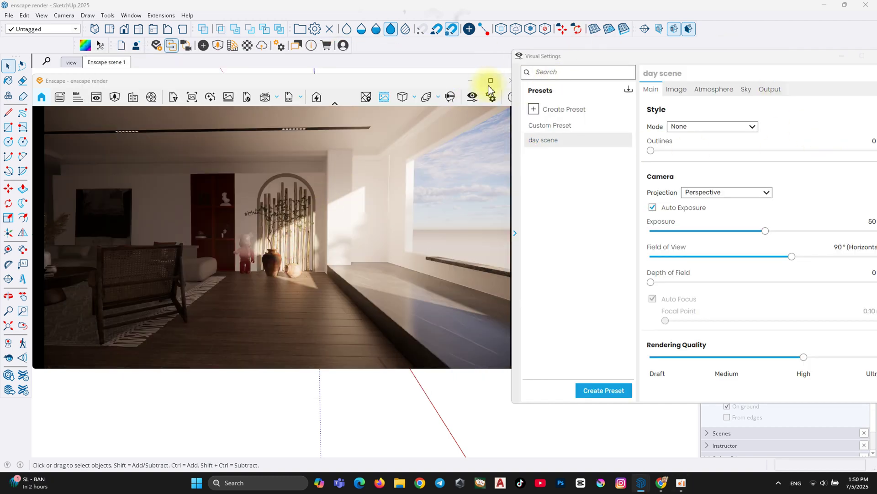
# Step: Turn off auto exposure and switch the camera to two-point projection
pyautogui.click(672, 213)
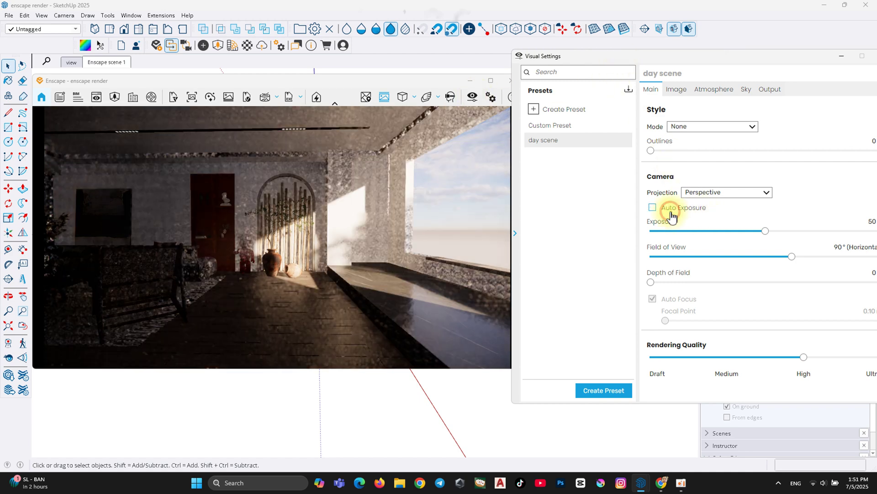
pyautogui.moveTo(734, 59); pyautogui.dragTo(482, 62)
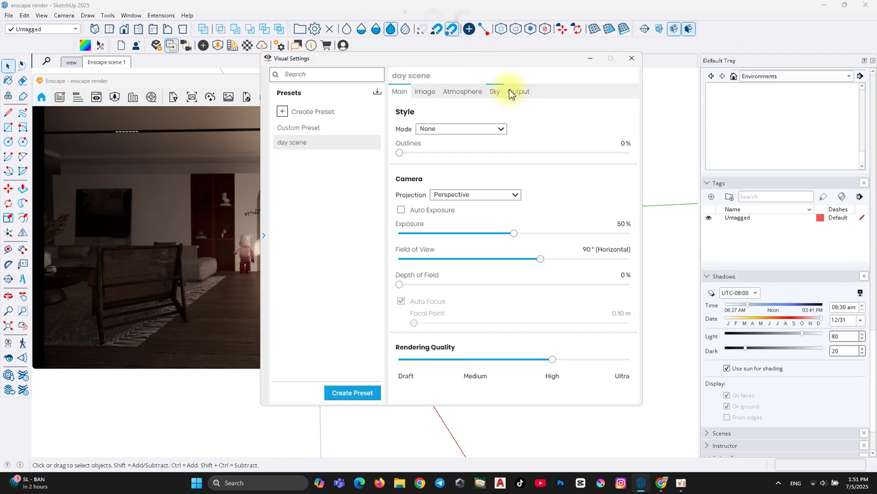
pyautogui.click(632, 58)
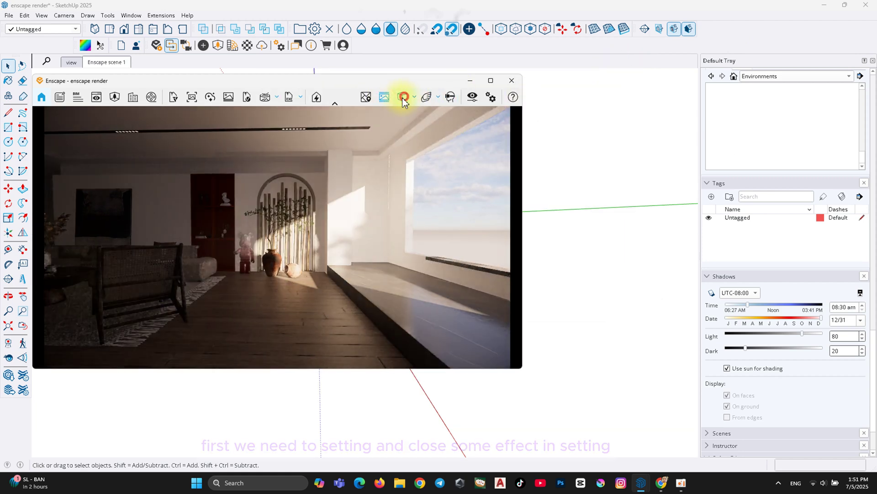
pyautogui.click(403, 96)
pyautogui.click(425, 130)
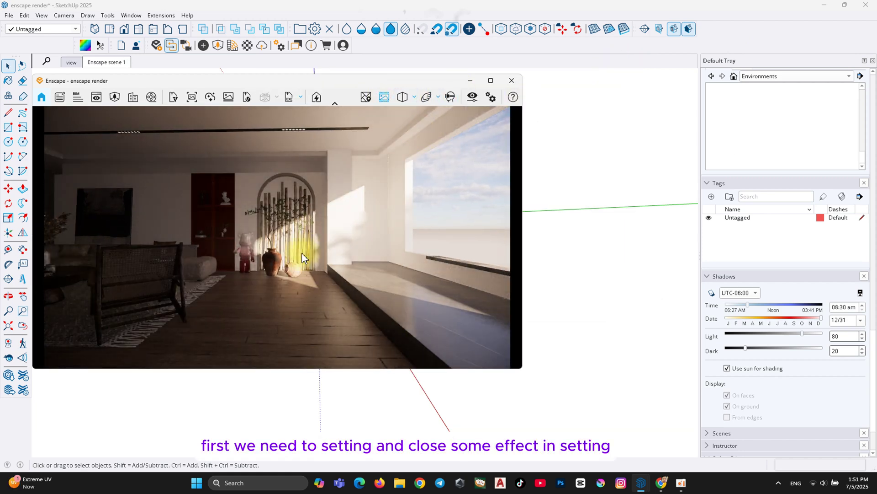
# Step: Set the output resolution to a custom 2000 × 2000
pyautogui.click(486, 99)
pyautogui.click(344, 84)
pyautogui.moveTo(336, 50); pyautogui.dragTo(754, 57)
pyautogui.click(689, 127)
pyautogui.click(702, 188)
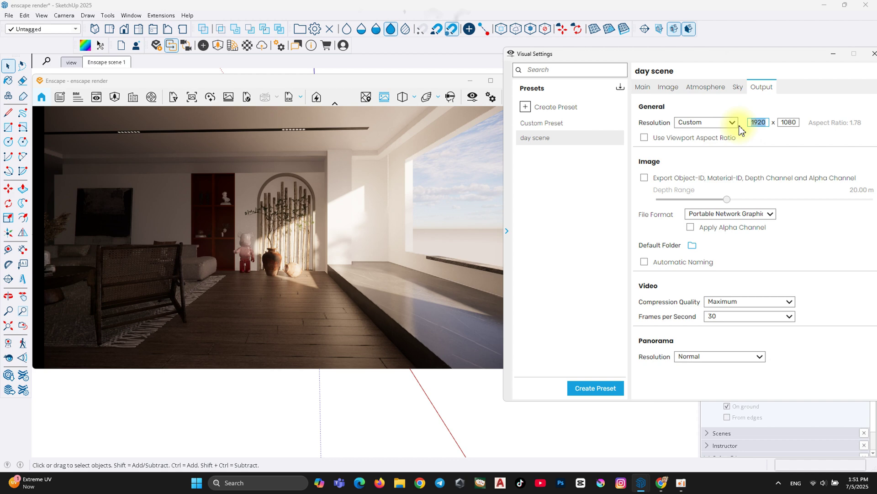
pyautogui.write('2000')
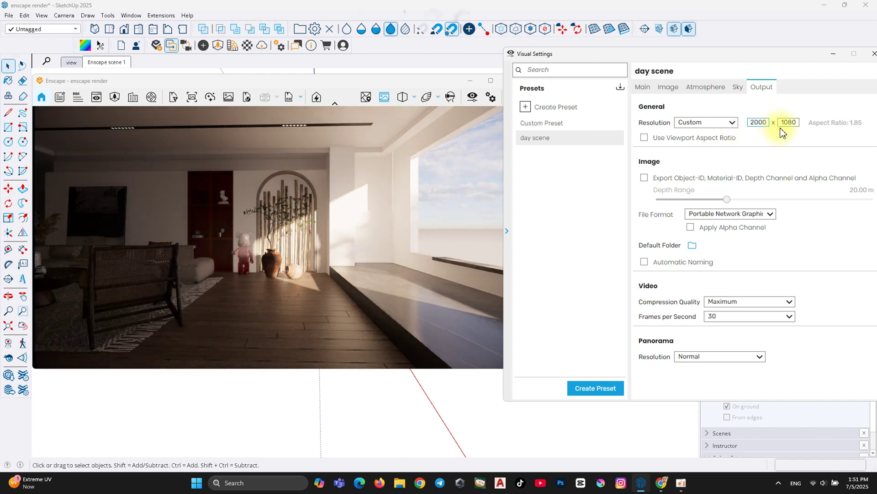
pyautogui.write('000')
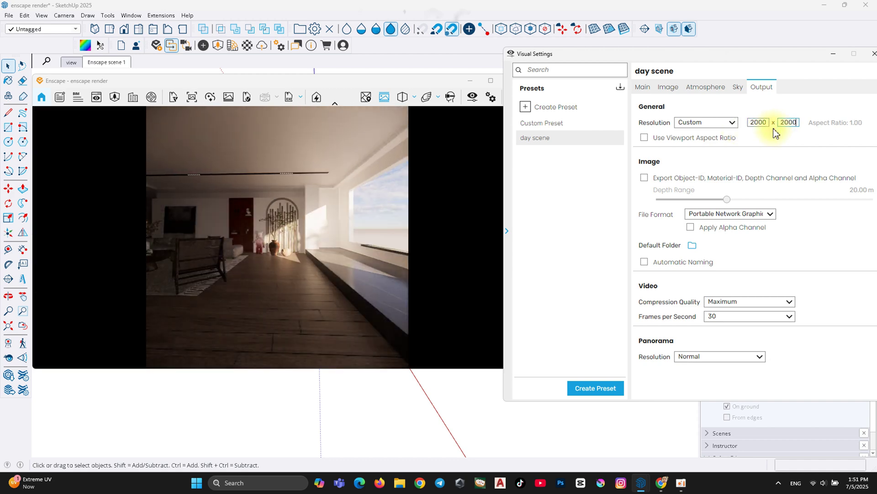
pyautogui.click(642, 88)
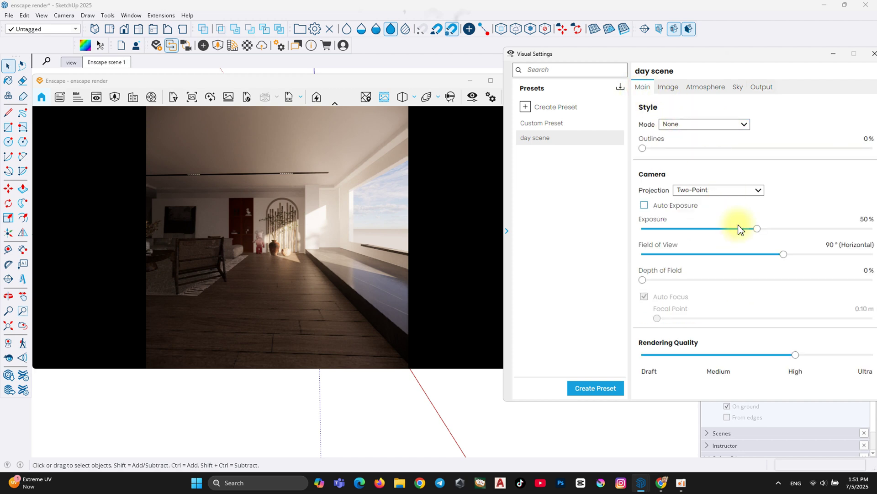
pyautogui.moveTo(850, 245)
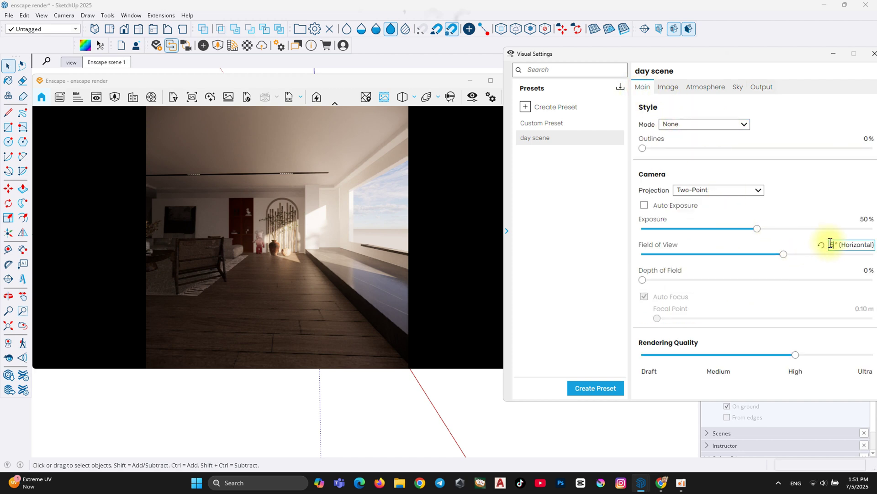
# Step: Try a 50° then 41° field of view, reframing toward the shelf and arch
pyautogui.write('50')
pyautogui.press('Return')
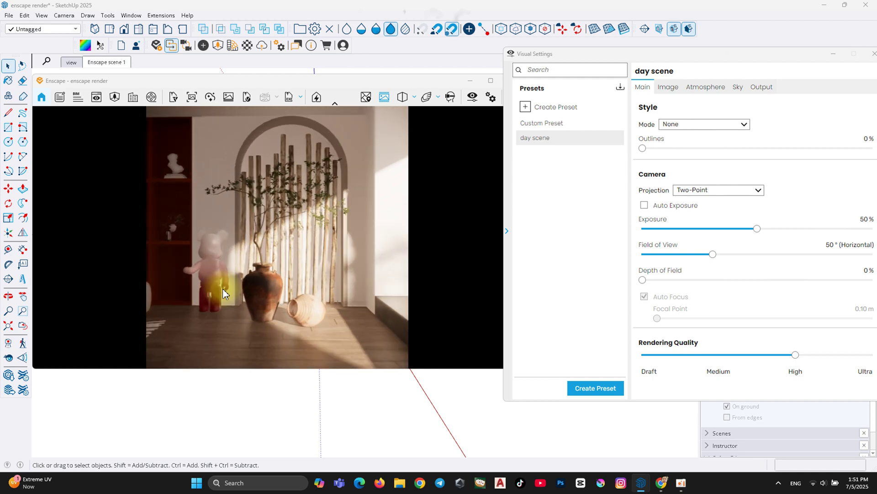
pyautogui.moveTo(240, 328)
pyautogui.mouseDown()
pyautogui.moveTo(241, 315)
pyautogui.moveTo(247, 320)
pyautogui.mouseUp()
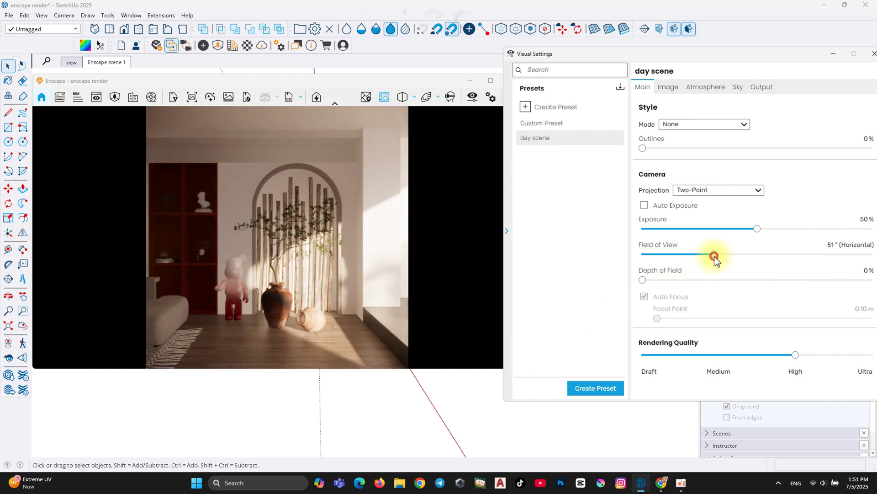
pyautogui.moveTo(712, 254); pyautogui.dragTo(698, 254)
pyautogui.scroll(-3, 338, 316)
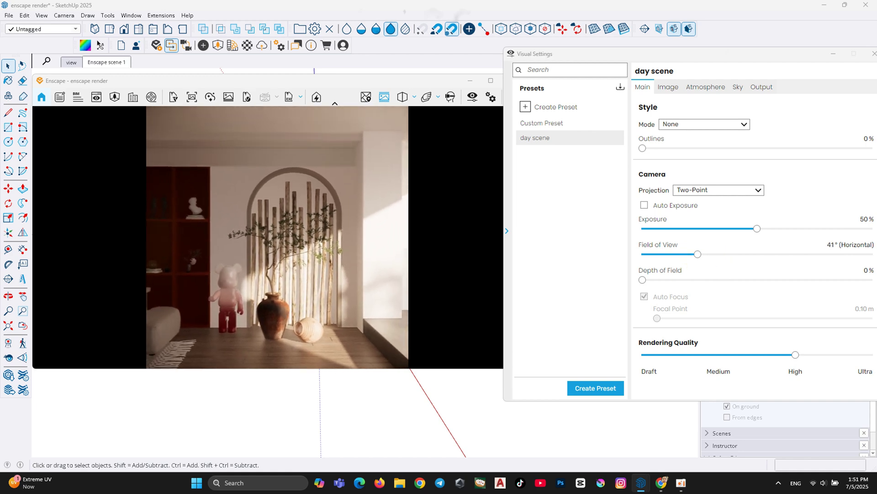
pyautogui.moveTo(308, 333); pyautogui.dragTo(308, 333, button='right')
# Step: Make the render window taller and set the field of view to exactly 40°
pyautogui.moveTo(288, 371); pyautogui.dragTo(293, 459)
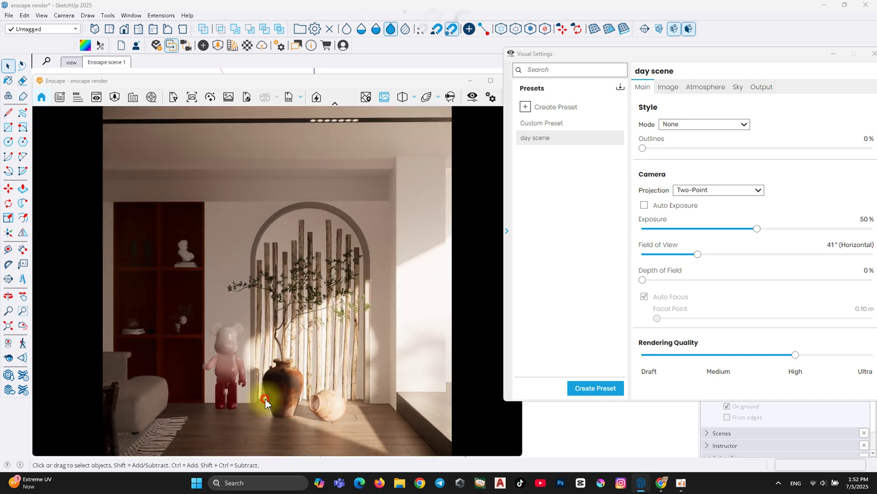
pyautogui.moveTo(305, 380); pyautogui.dragTo(300, 379, button='right')
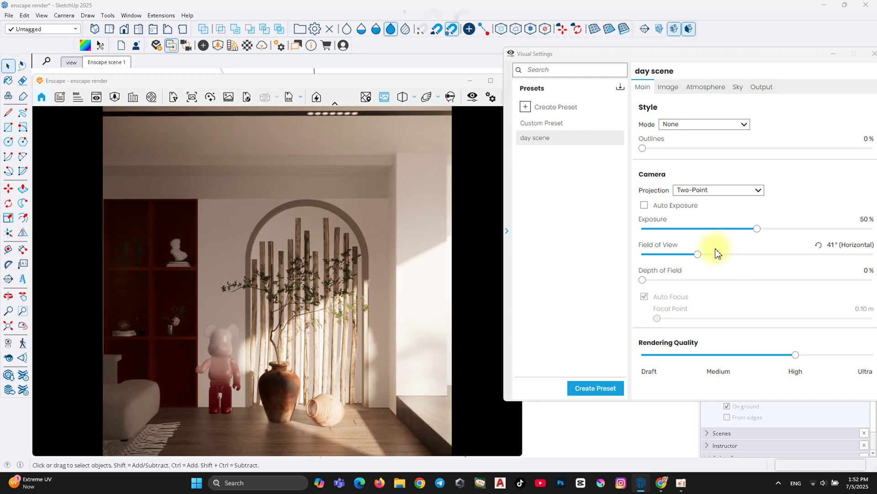
pyautogui.click(829, 246)
pyautogui.write('40')
pyautogui.press('Return')
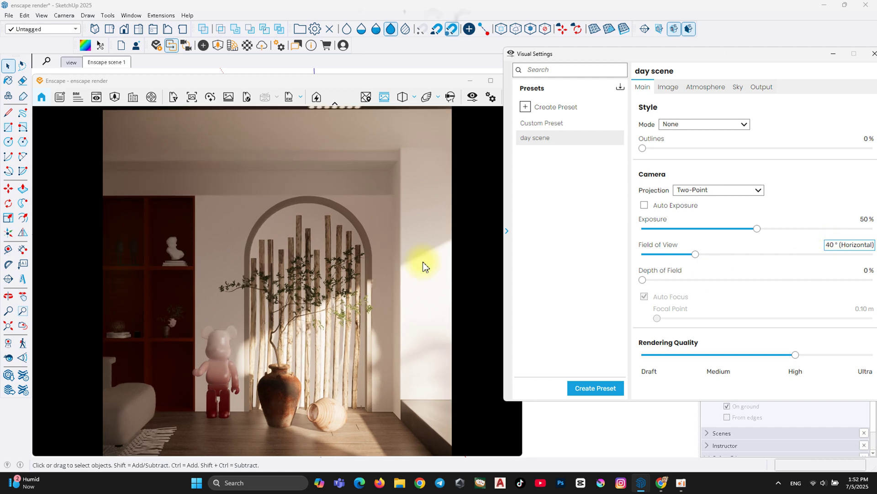
pyautogui.moveTo(300, 284); pyautogui.dragTo(295, 283)
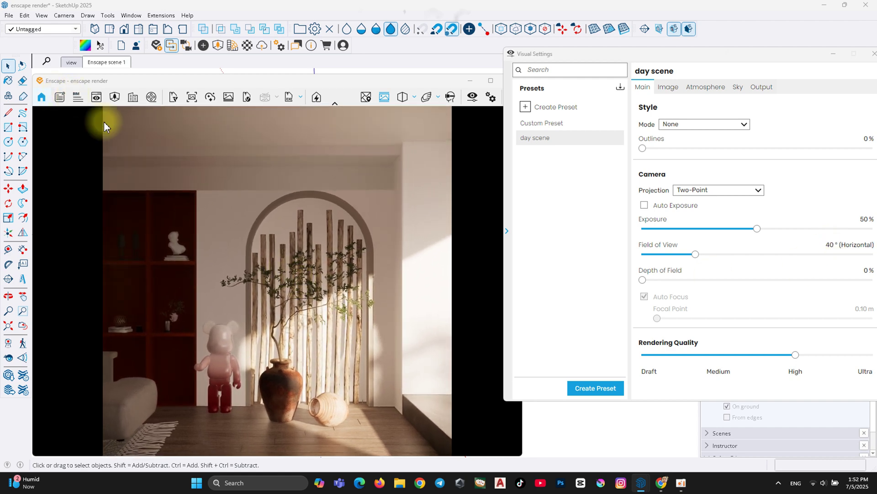
# Step: Enable auto contrast, zero the image effects, and turn fog intensity and height down to zero
pyautogui.click(670, 88)
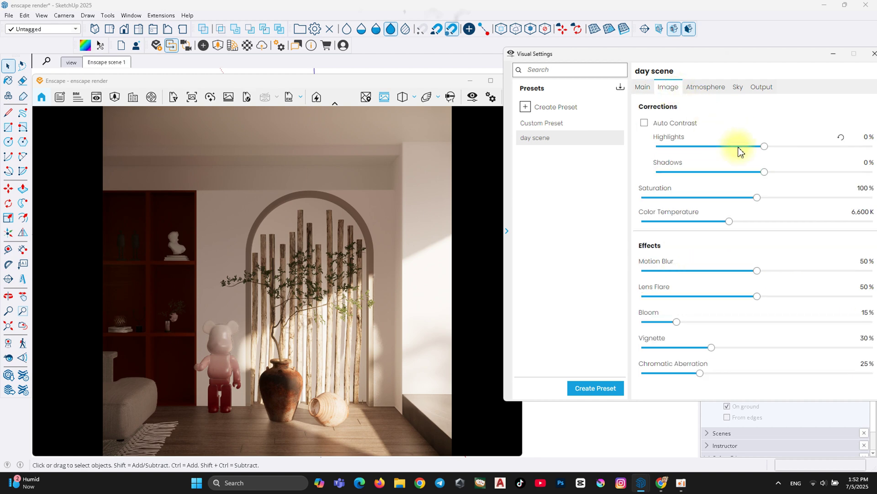
pyautogui.click(680, 124)
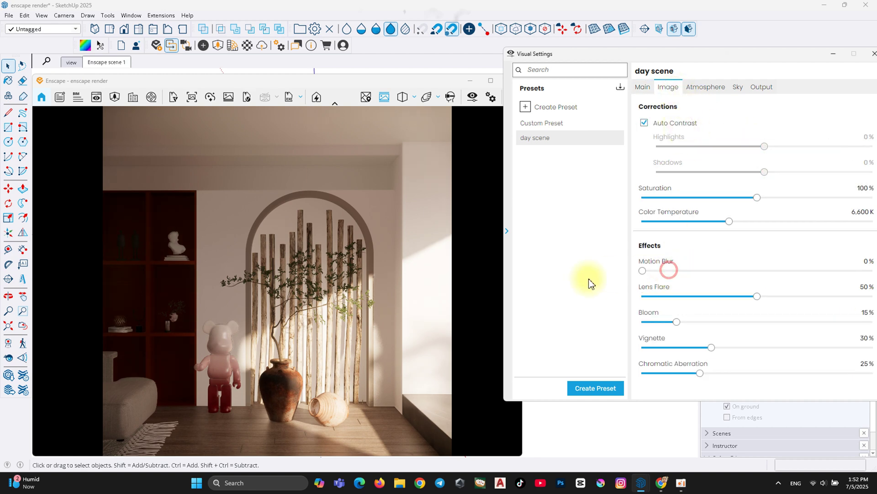
pyautogui.moveTo(700, 372); pyautogui.dragTo(652, 373)
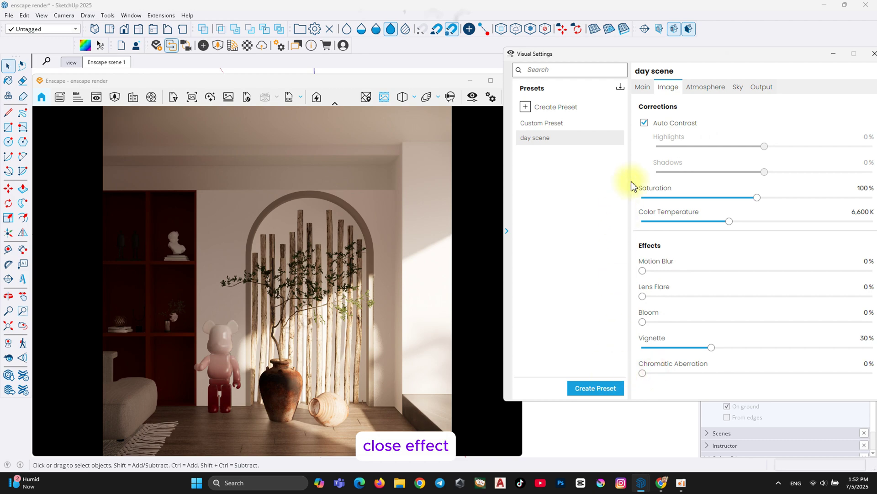
pyautogui.click(704, 94)
pyautogui.moveTo(686, 160); pyautogui.dragTo(642, 157)
pyautogui.moveTo(665, 131); pyautogui.dragTo(642, 132)
# Step: Set sun brightness to 30%, wind intensity to 0% and shadow sharpness to 80%
pyautogui.moveTo(679, 208)
pyautogui.mouseDown()
pyautogui.moveTo(638, 211)
pyautogui.moveTo(651, 209)
pyautogui.mouseUp()
pyautogui.click(865, 200)
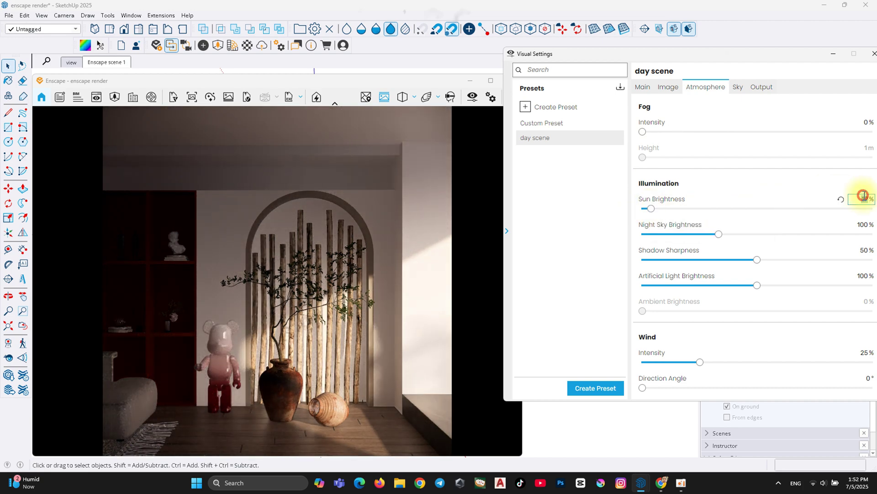
pyautogui.write('0')
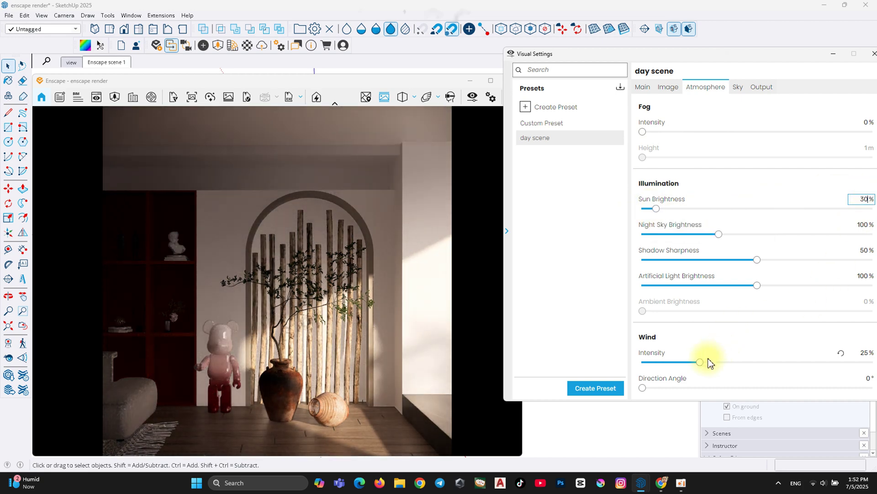
pyautogui.moveTo(709, 362); pyautogui.dragTo(639, 362)
pyautogui.moveTo(723, 259)
pyautogui.mouseDown()
pyautogui.moveTo(702, 260)
pyautogui.moveTo(864, 259)
pyautogui.mouseUp()
pyautogui.moveTo(806, 268)
pyautogui.mouseDown()
pyautogui.moveTo(627, 267)
pyautogui.moveTo(750, 265)
pyautogui.moveTo(611, 276)
pyautogui.moveTo(874, 265)
pyautogui.moveTo(660, 270)
pyautogui.mouseUp()
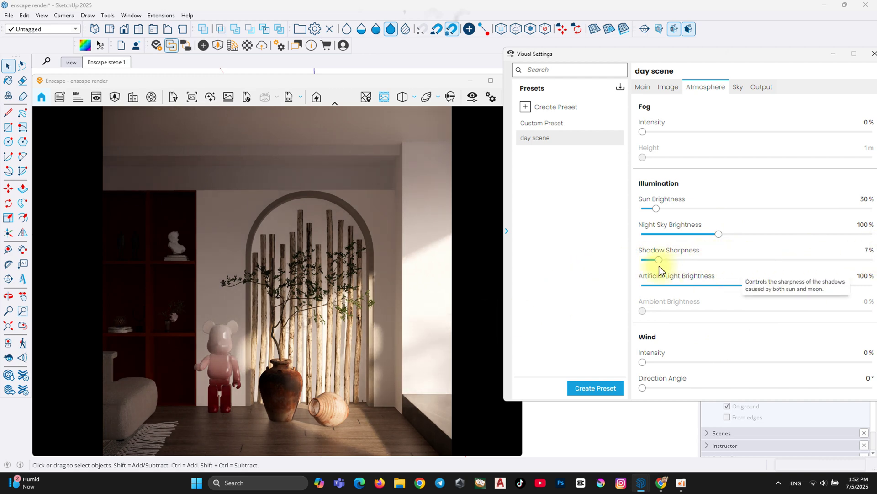
pyautogui.moveTo(715, 268); pyautogui.dragTo(876, 265)
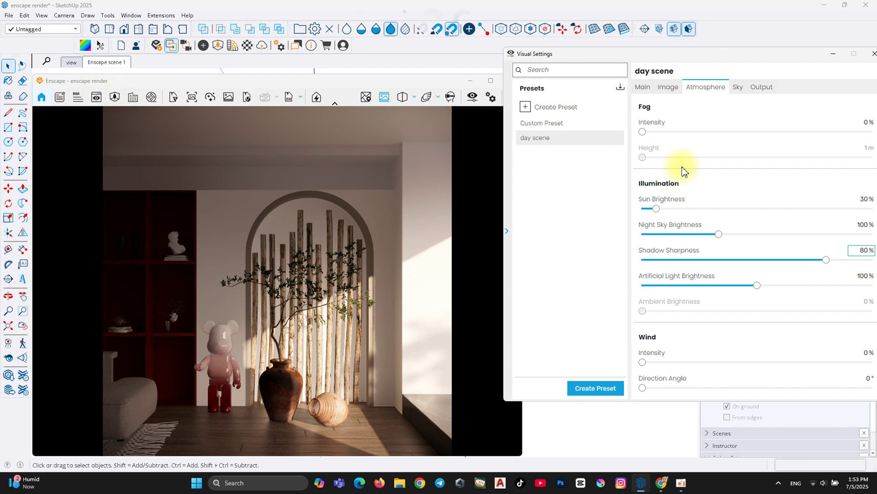
# Step: Start a new view and swing the sun to roughly 118° azimuth and 22° altitude
pyautogui.click(871, 56)
pyautogui.click(98, 102)
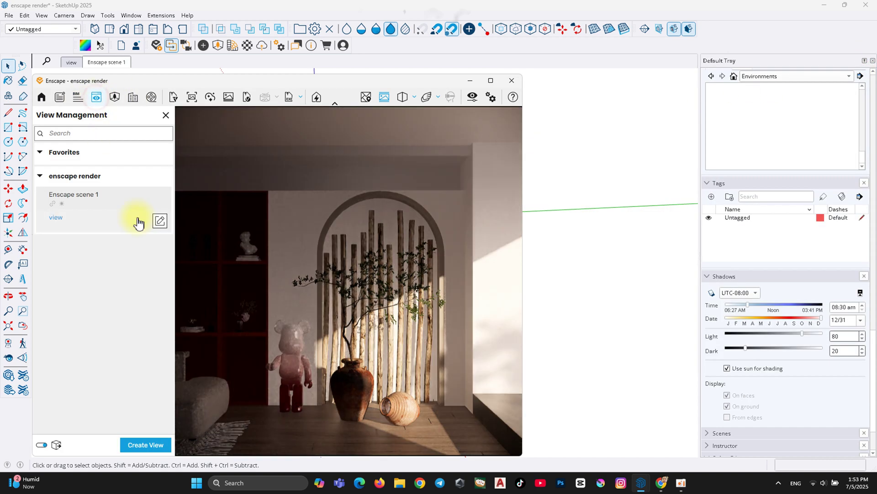
pyautogui.click(142, 443)
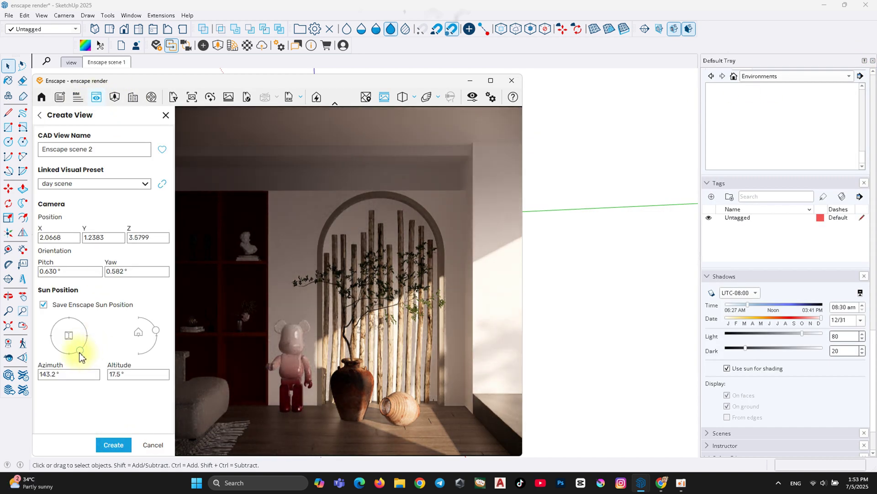
pyautogui.moveTo(79, 352); pyautogui.dragTo(86, 345)
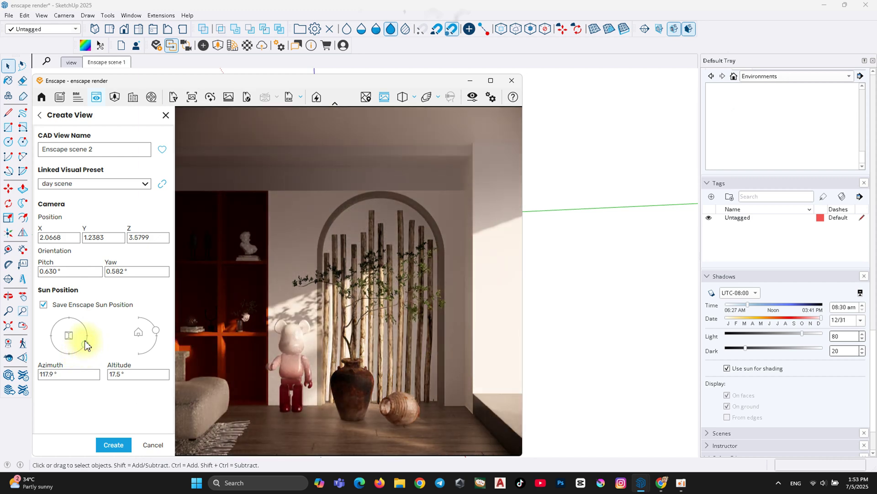
pyautogui.click(153, 328)
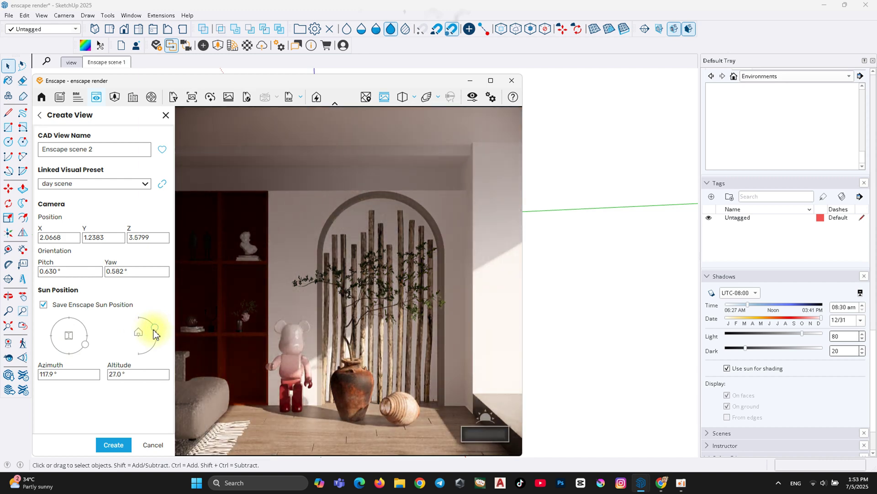
pyautogui.click(156, 330)
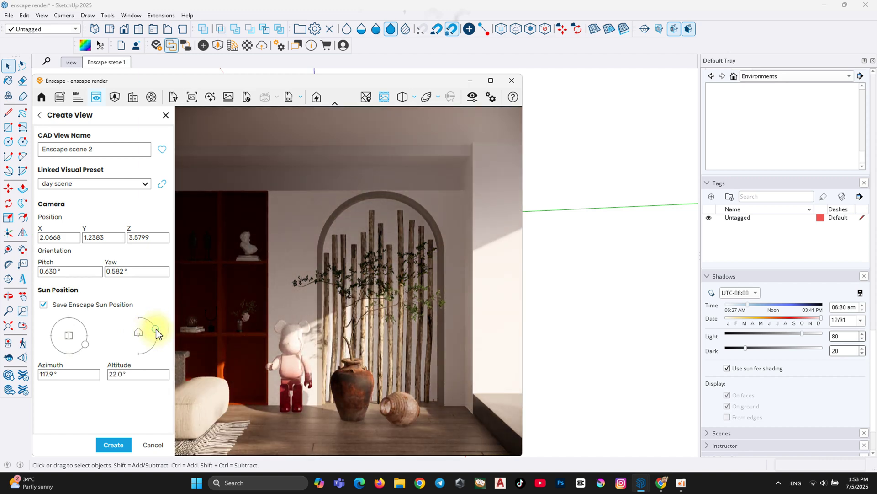
pyautogui.moveTo(158, 335); pyautogui.dragTo(153, 326)
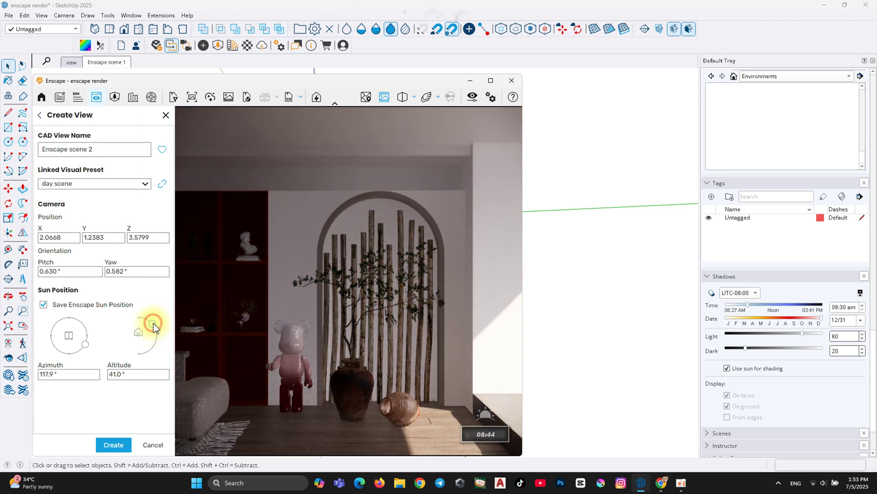
# Step: Enter 115° azimuth and 20° altitude and save the view as 'day 01'
pyautogui.doubleClick(132, 380)
pyautogui.write('45')
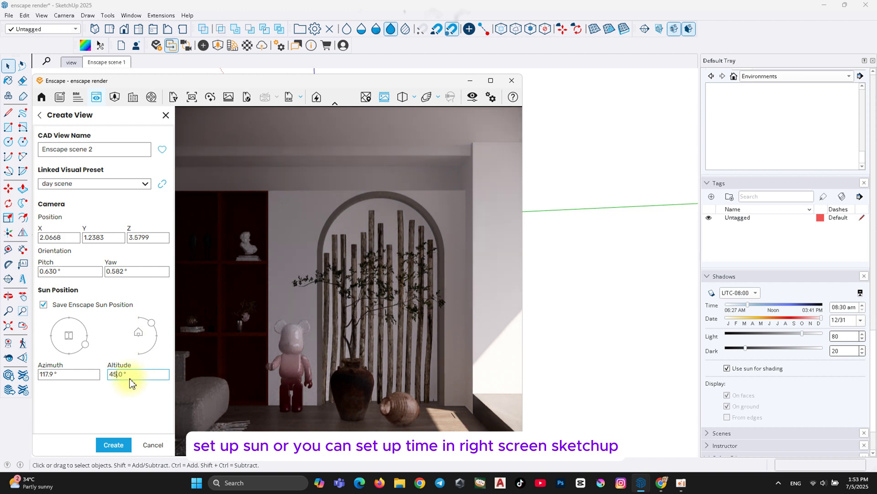
pyautogui.write('30')
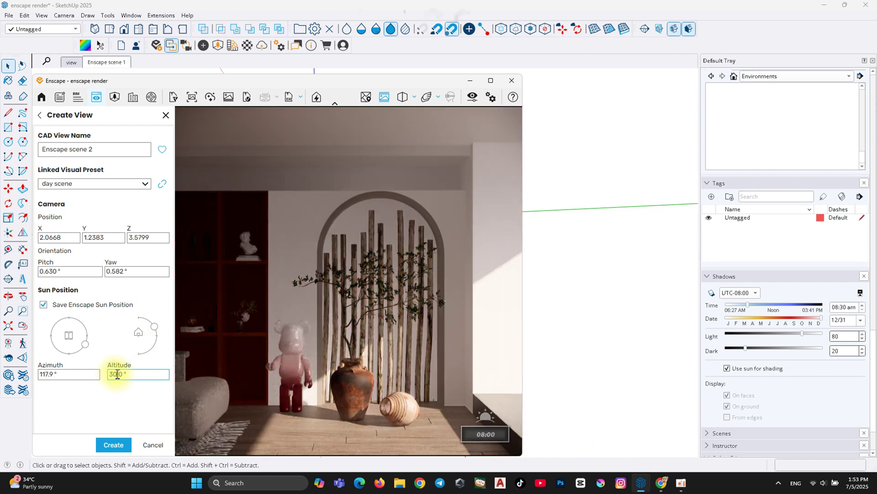
pyautogui.write('2')
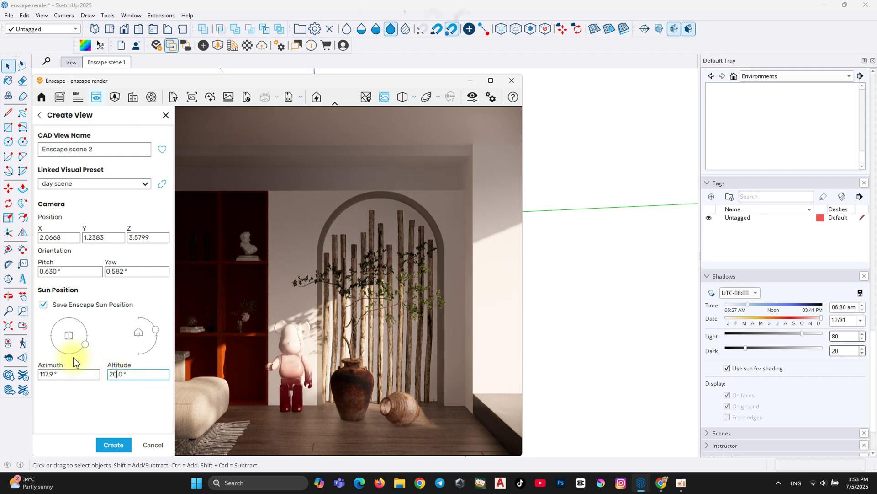
pyautogui.write('120')
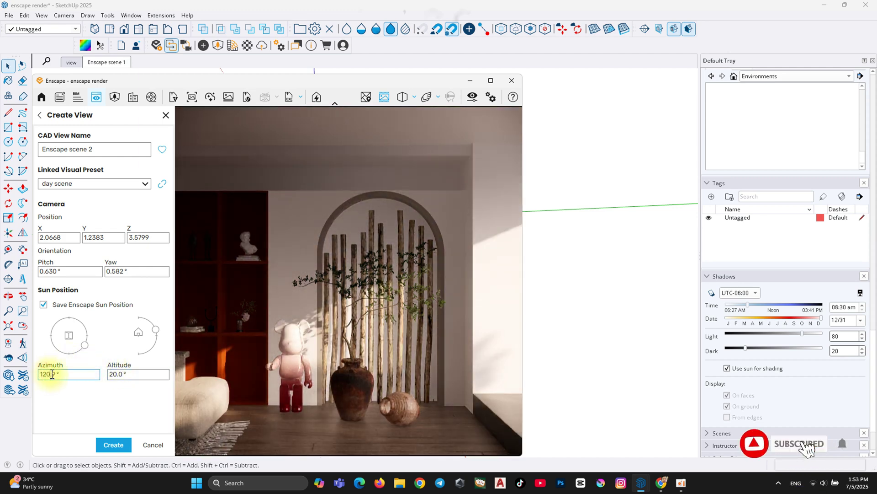
pyautogui.write('150')
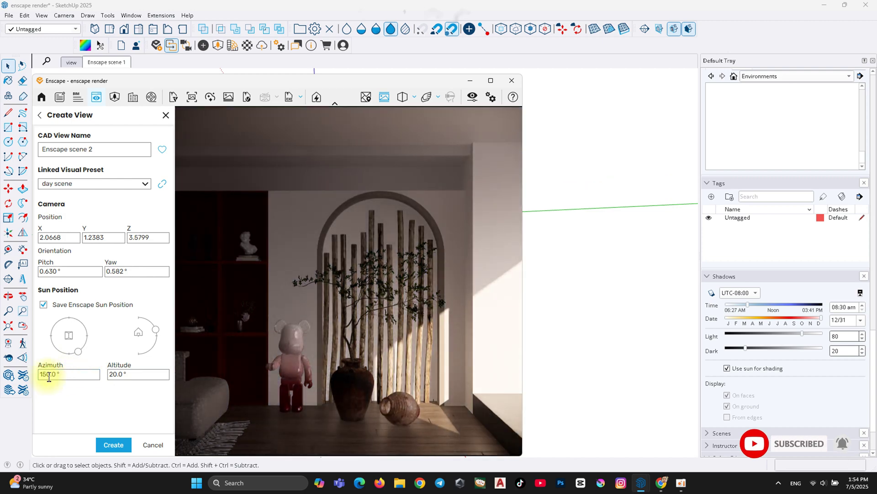
pyautogui.write('110')
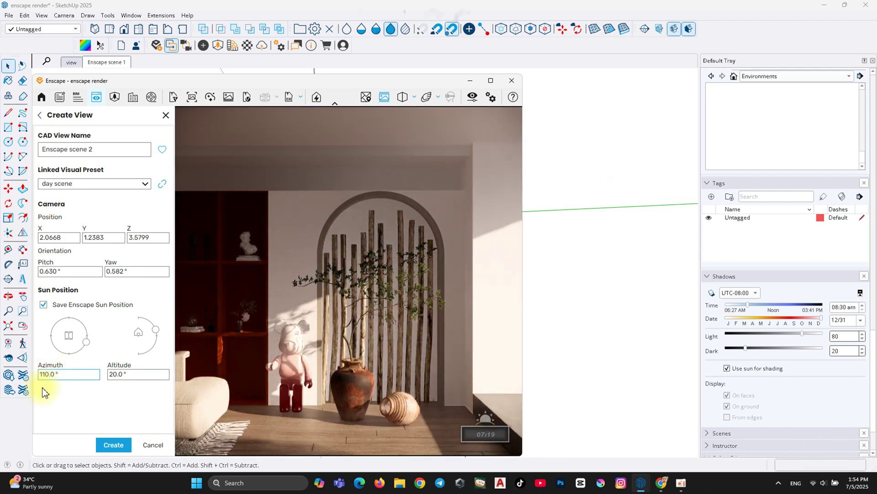
pyautogui.write('115')
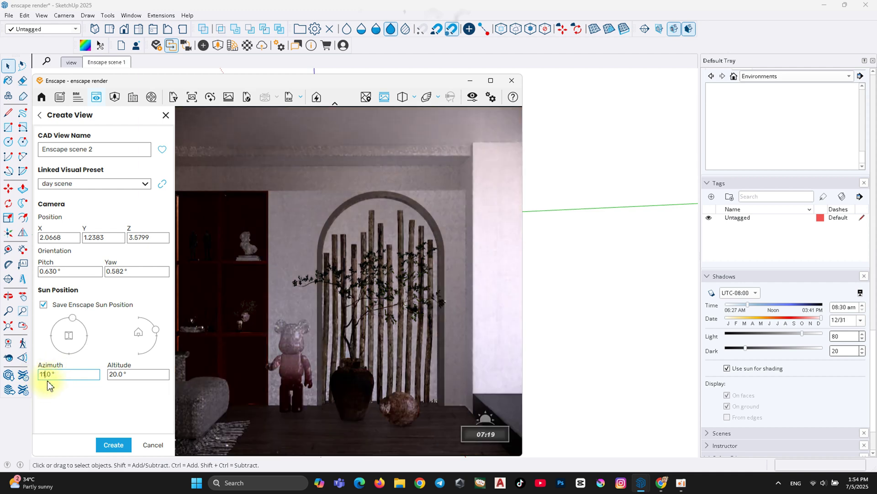
pyautogui.click(113, 445)
pyautogui.click(103, 148)
pyautogui.write('day 01')
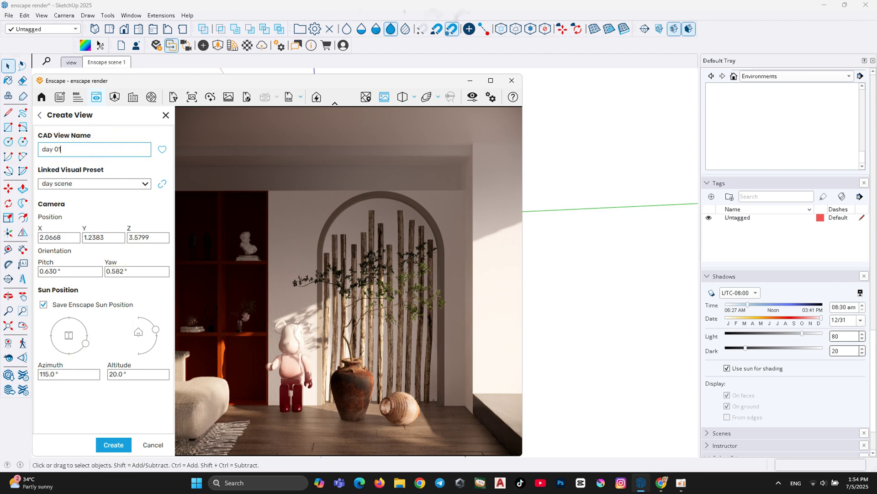
pyautogui.press('Return')
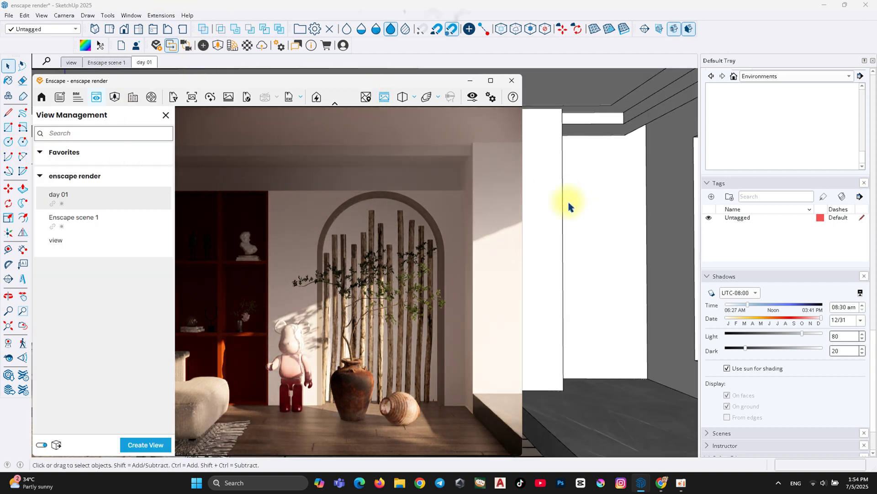
# Step: Orbit out to view the building exterior and select the tree beside it
pyautogui.scroll(-5, 569, 207)
pyautogui.moveTo(559, 224)
pyautogui.mouseDown(button='middle')
pyautogui.moveTo(592, 403)
pyautogui.moveTo(525, 314)
pyautogui.moveTo(597, 355)
pyautogui.moveTo(618, 348)
pyautogui.moveTo(603, 294)
pyautogui.moveTo(485, 417)
pyautogui.moveTo(522, 302)
pyautogui.mouseUp(button='middle')
pyautogui.click(606, 393)
pyautogui.scroll(-3, 617, 348)
# Step: Close the saved-views list, narrow the render window and orbit to a new angle
pyautogui.click(304, 298)
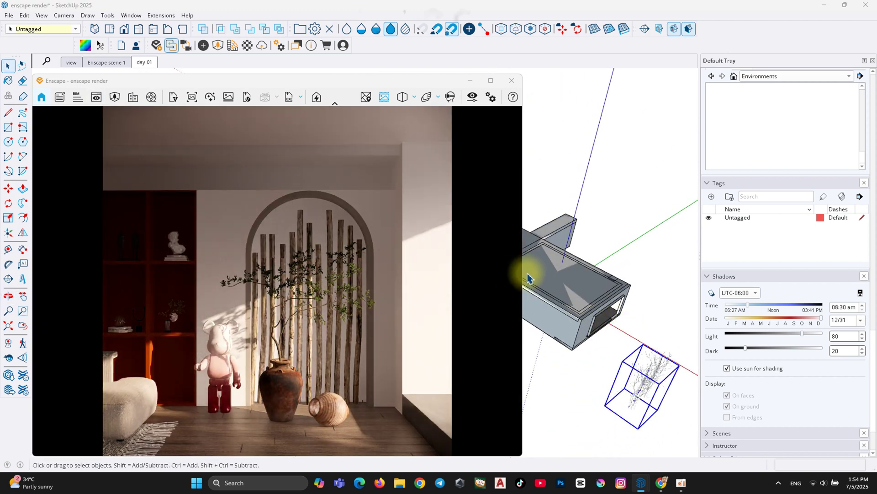
pyautogui.moveTo(522, 271); pyautogui.dragTo(430, 273)
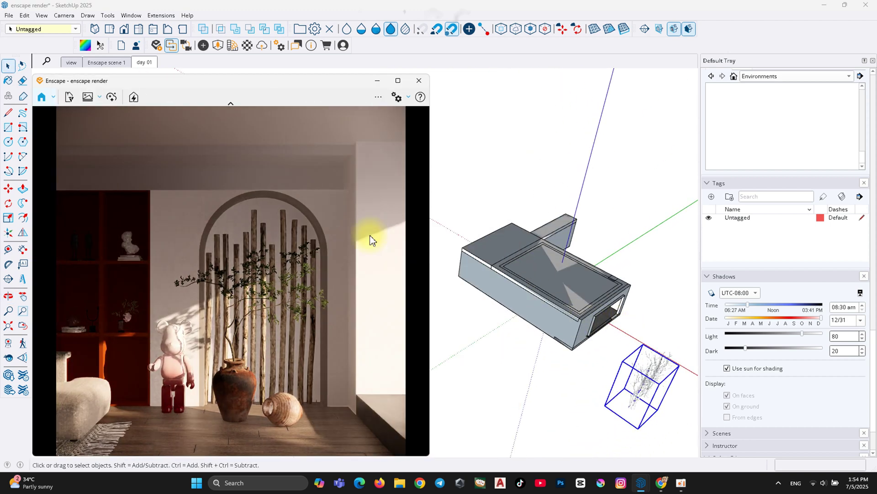
pyautogui.moveTo(613, 377); pyautogui.dragTo(578, 347, button='middle')
pyautogui.click(544, 364)
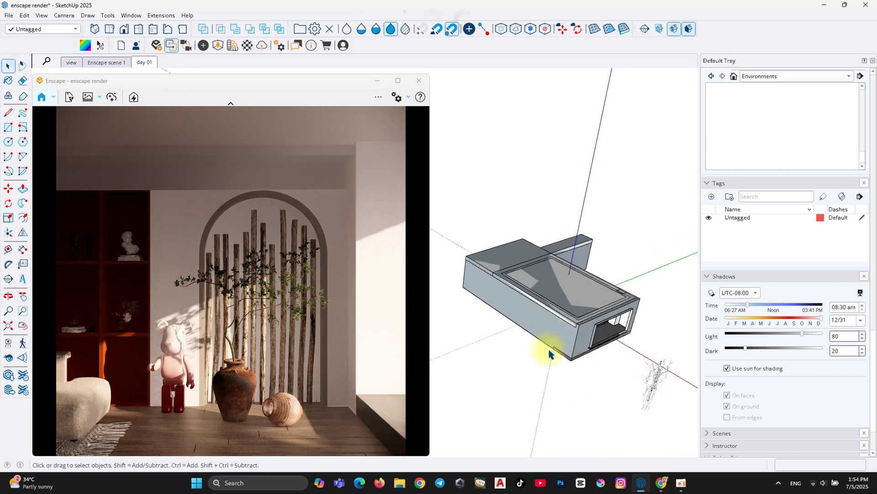
pyautogui.moveTo(529, 303); pyautogui.dragTo(551, 361, button='middle')
# Step: Delete the stray tree outside the building and return to the day 01 scene
pyautogui.press('space')
pyautogui.click(568, 349)
pyautogui.press('Delete')
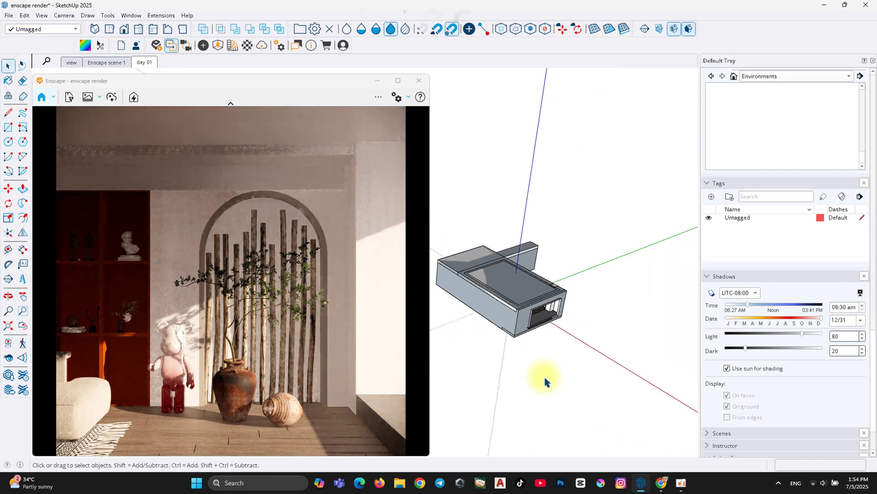
pyautogui.scroll(3, 544, 378)
pyautogui.click(151, 64)
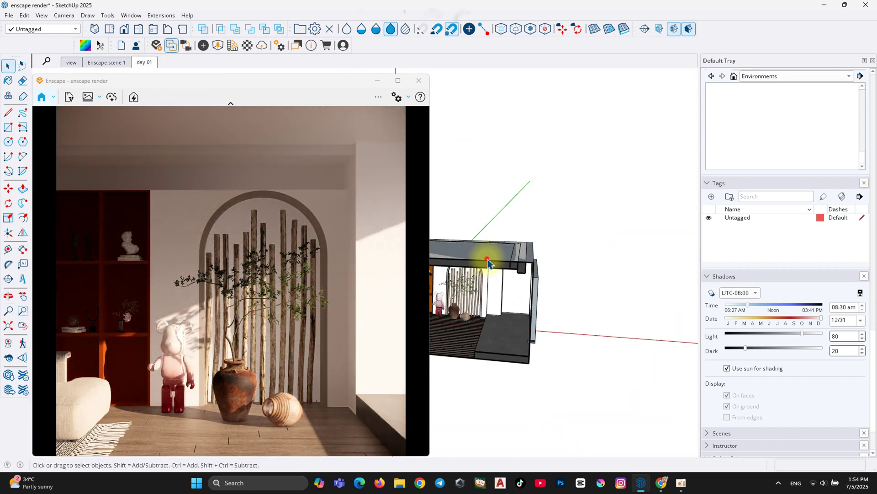
pyautogui.moveTo(488, 263)
pyautogui.mouseDown(button='middle')
pyautogui.moveTo(529, 378)
pyautogui.moveTo(591, 319)
pyautogui.moveTo(558, 260)
pyautogui.moveTo(477, 411)
pyautogui.moveTo(583, 314)
pyautogui.moveTo(602, 309)
pyautogui.moveTo(552, 242)
pyautogui.moveTo(576, 259)
pyautogui.moveTo(526, 210)
pyautogui.mouseUp(button='middle')
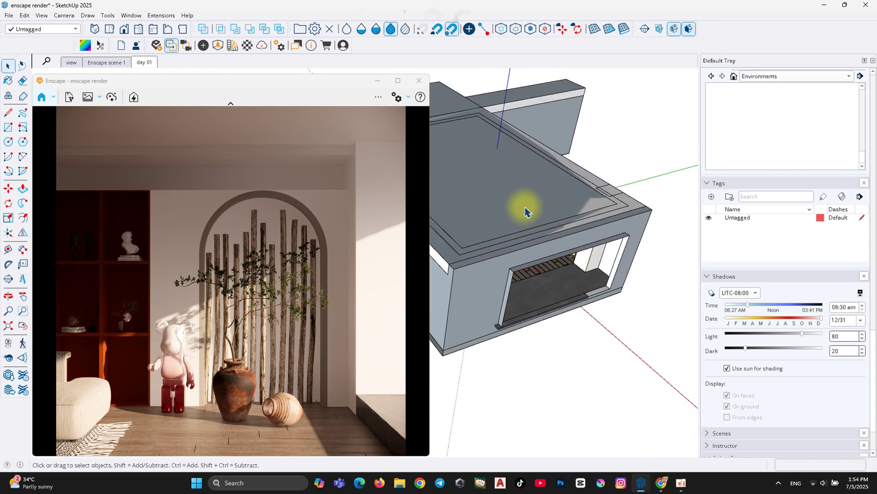
# Step: Place the golden Cay Chuong Vang tree from the asset library beside the building
pyautogui.click(224, 48)
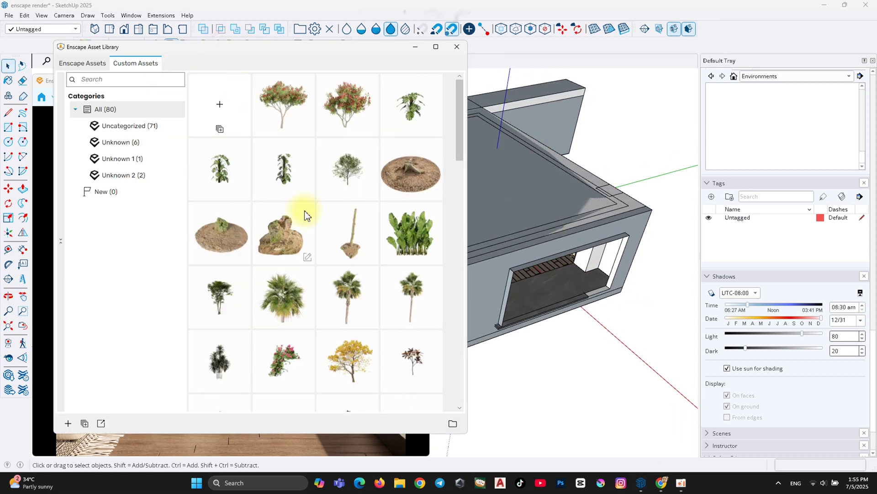
pyautogui.scroll(-1, 324, 197)
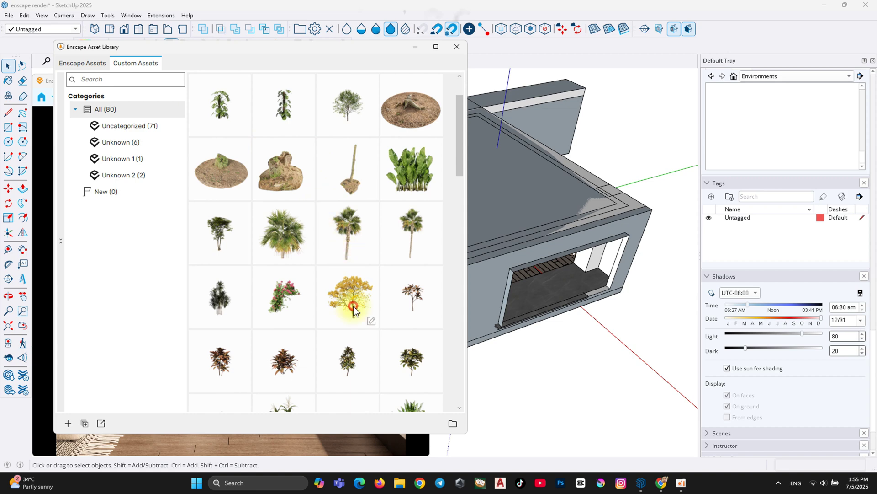
pyautogui.scroll(-1, 355, 307)
pyautogui.scroll(-3, 354, 302)
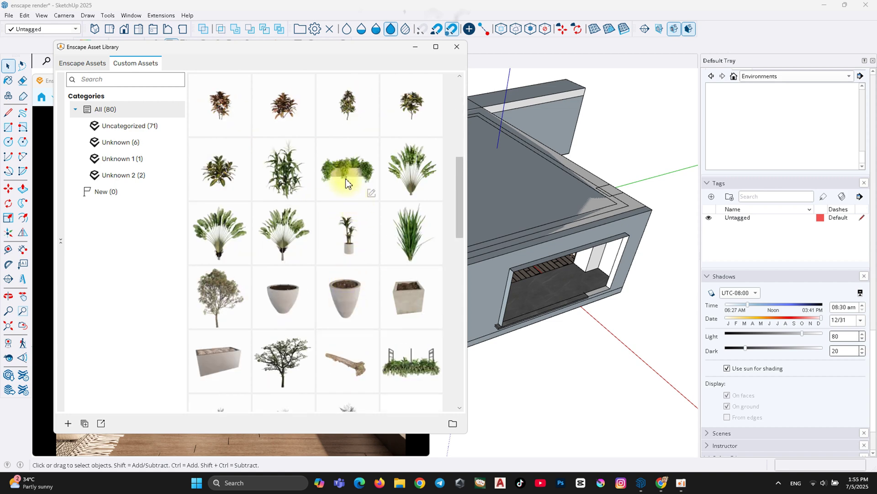
pyautogui.scroll(2, 347, 185)
pyautogui.click(351, 189)
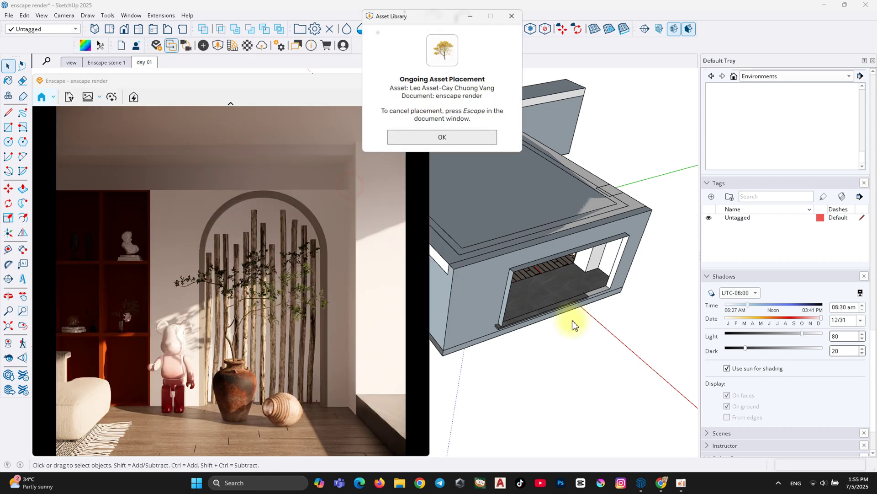
pyautogui.click(474, 142)
pyautogui.click(629, 370)
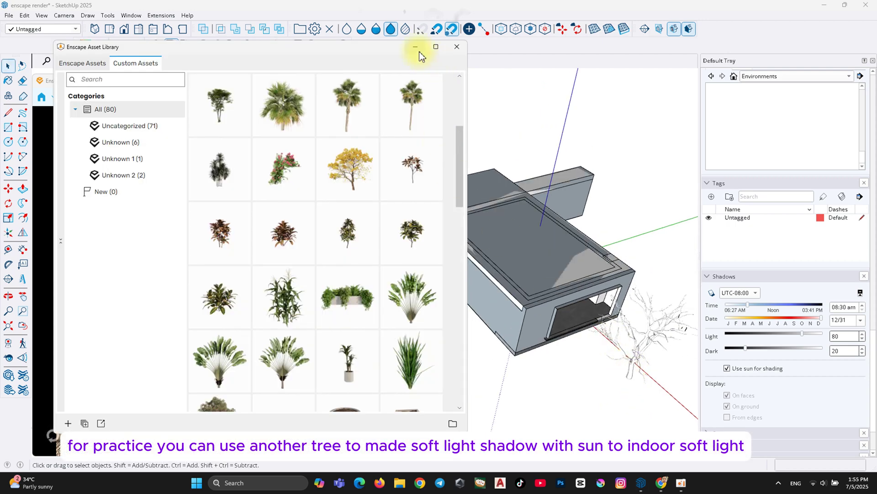
# Step: Pick Tree-Saligna 01 from the asset library and dismiss the placement notice
pyautogui.scroll(-3, 302, 294)
pyautogui.scroll(-3, 294, 294)
pyautogui.scroll(-5, 297, 297)
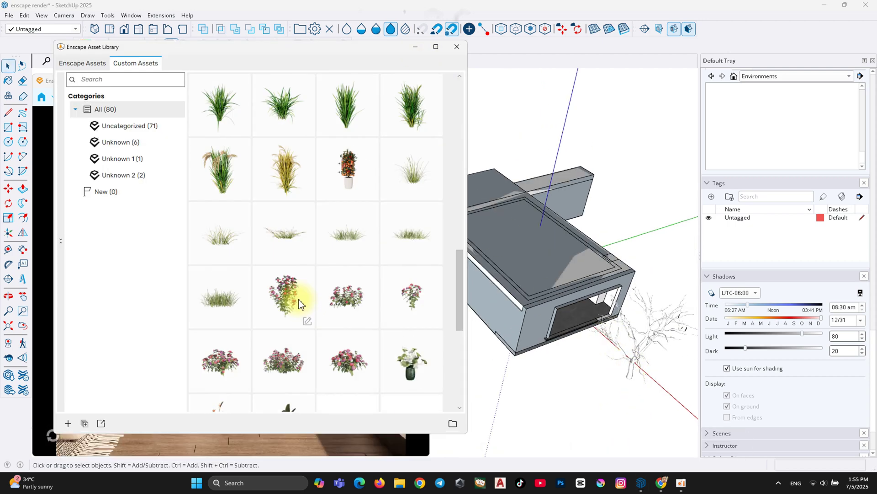
pyautogui.scroll(-5, 329, 316)
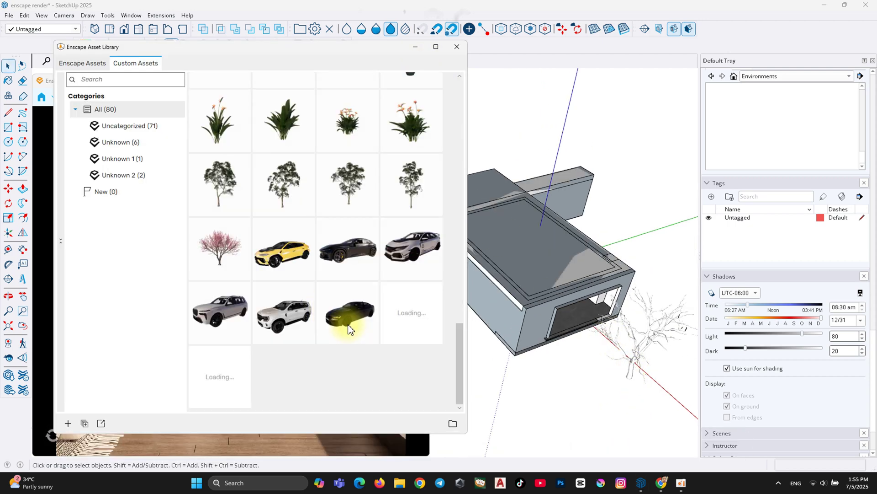
pyautogui.click(237, 185)
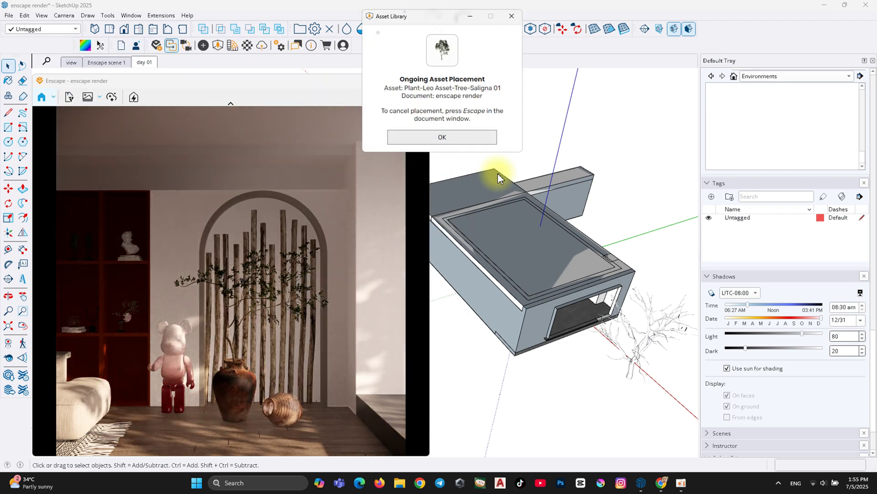
pyautogui.press('Return')
pyautogui.scroll(-3, 500, 247)
# Step: Place the Saligna tree and scale it down to 0.57
pyautogui.click(558, 276)
pyautogui.scroll(-3, 558, 276)
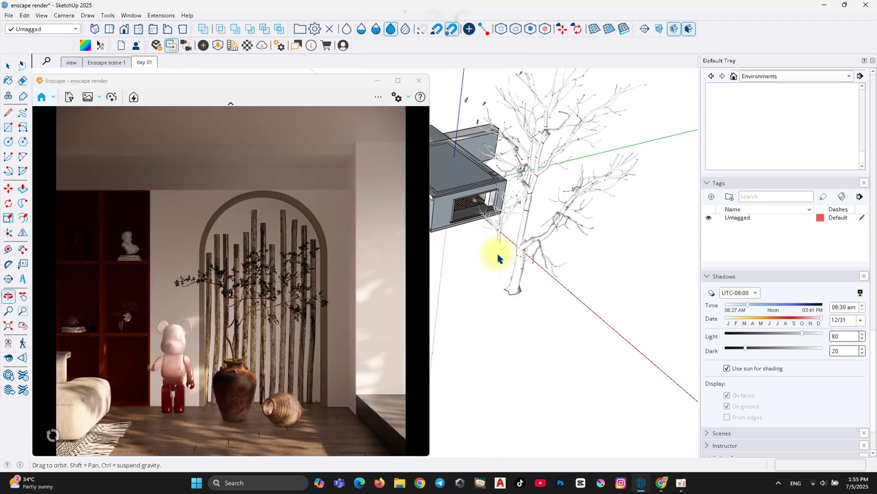
pyautogui.press('s')
pyautogui.click(533, 135)
pyautogui.click(525, 192)
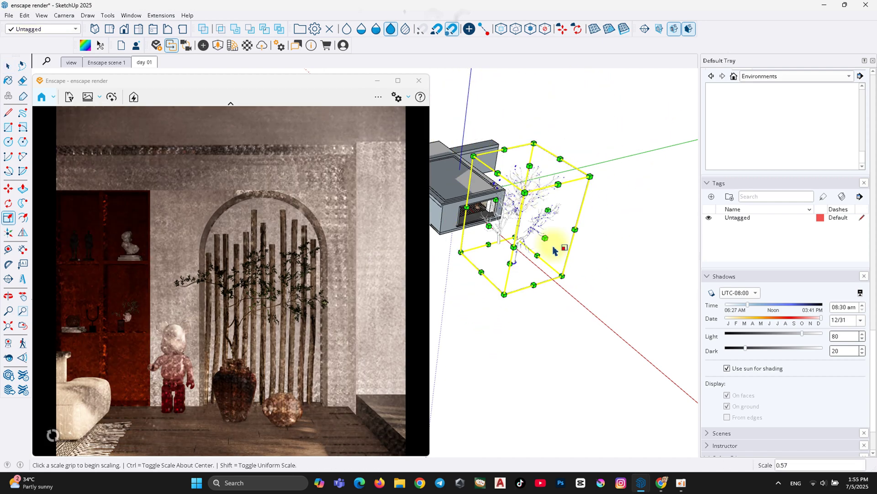
# Step: Move the tree right up against the building's wall opening
pyautogui.press('m')
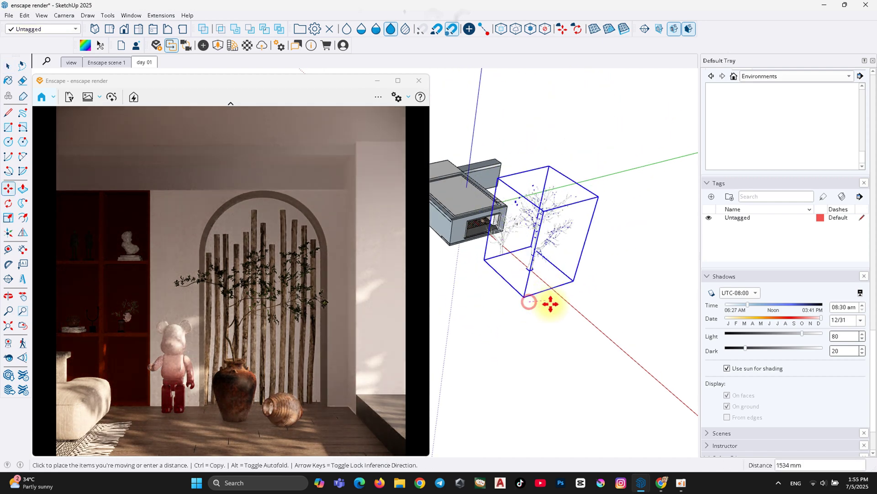
pyautogui.moveTo(550, 303); pyautogui.dragTo(541, 243, button='middle')
pyautogui.click(540, 243)
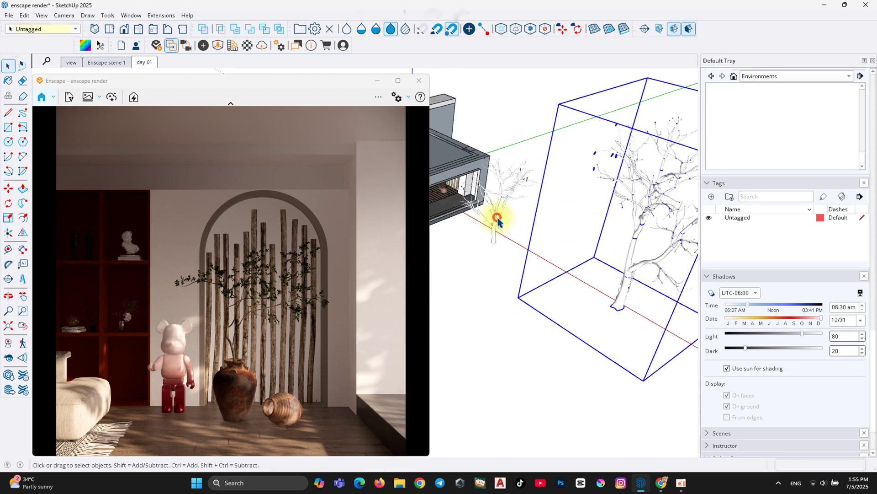
pyautogui.click(502, 269)
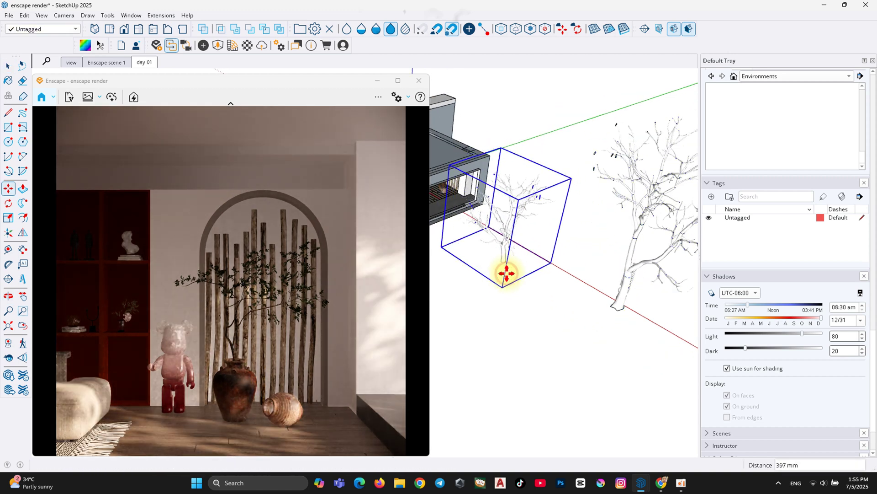
# Step: Review the Pinterest leaf-shadow references, then return to SketchUp
pyautogui.hotkey('alt', 'Tab')
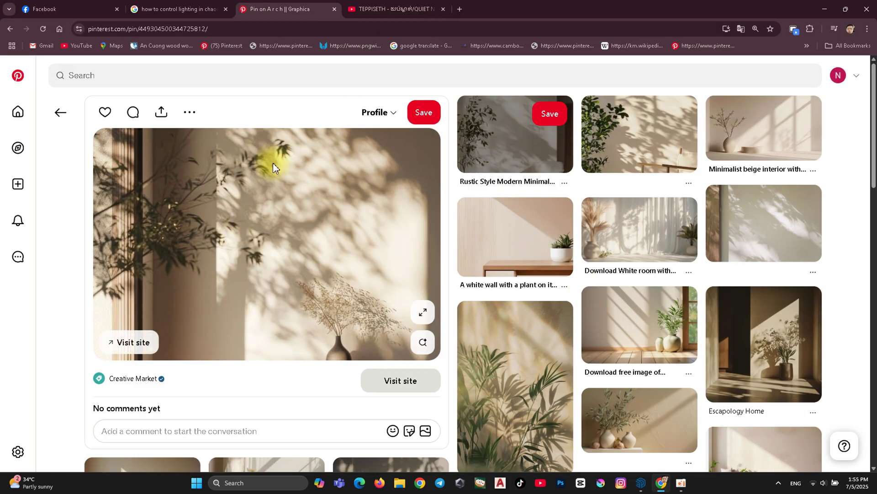
pyautogui.scroll(-10, 505, 307)
pyautogui.scroll(-4, 537, 272)
pyautogui.scroll(8, 537, 271)
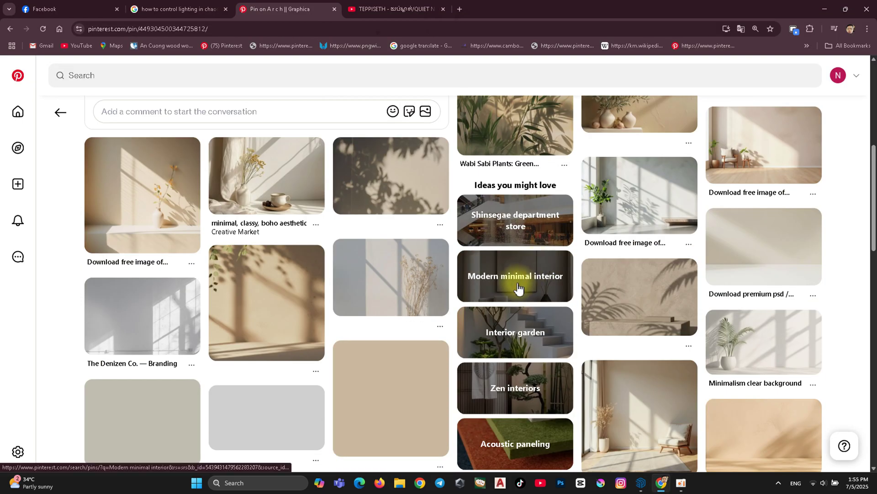
pyautogui.scroll(6, 521, 286)
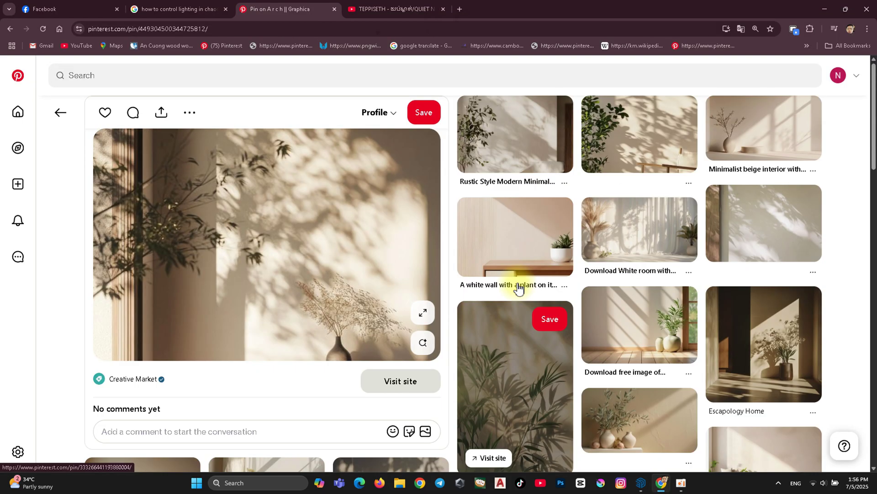
pyautogui.click(825, 9)
# Step: Scale the tree uniformly to 0.88 and lower its height slightly
pyautogui.press('s')
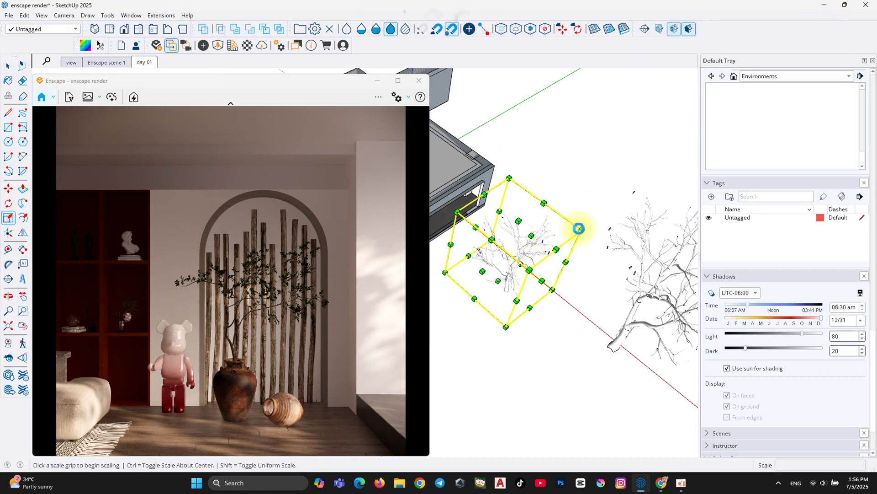
pyautogui.moveTo(582, 230)
pyautogui.mouseDown()
pyautogui.moveTo(563, 236)
pyautogui.moveTo(571, 235)
pyautogui.mouseUp()
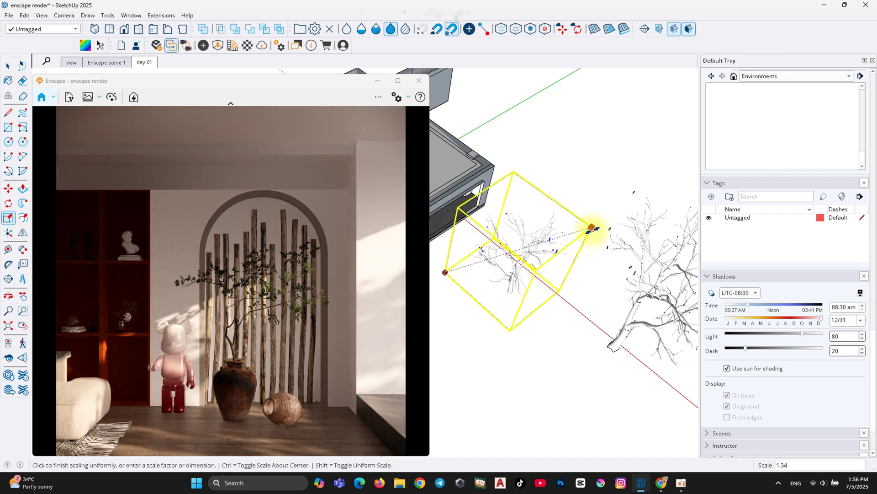
pyautogui.moveTo(514, 171); pyautogui.dragTo(514, 188)
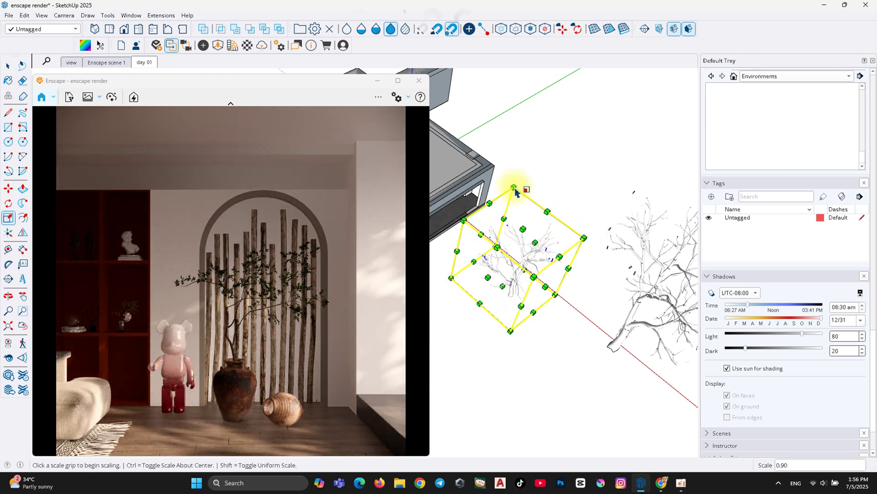
pyautogui.press('space')
# Step: Widen the Enscape render window and place its Visual Settings beside the render
pyautogui.moveTo(544, 324)
pyautogui.mouseDown(button='middle')
pyautogui.moveTo(633, 276)
pyautogui.moveTo(601, 274)
pyautogui.mouseUp(button='middle')
pyautogui.scroll(3, 445, 136)
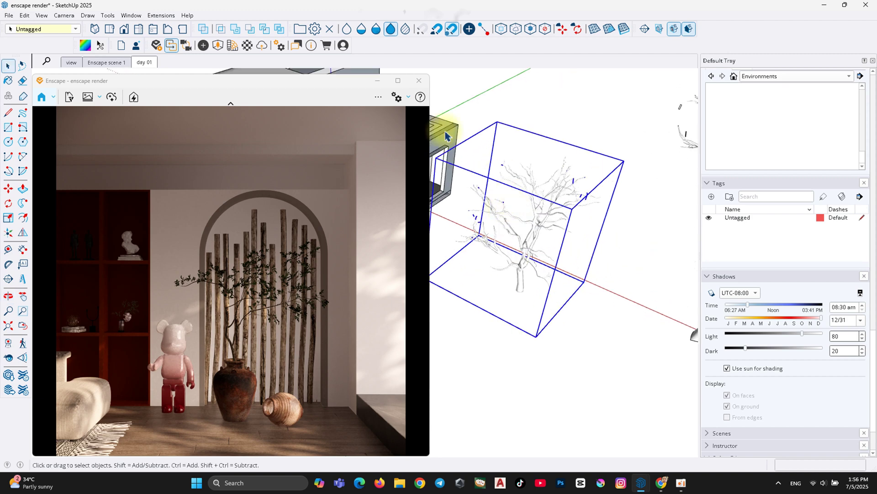
pyautogui.moveTo(433, 130); pyautogui.dragTo(533, 128)
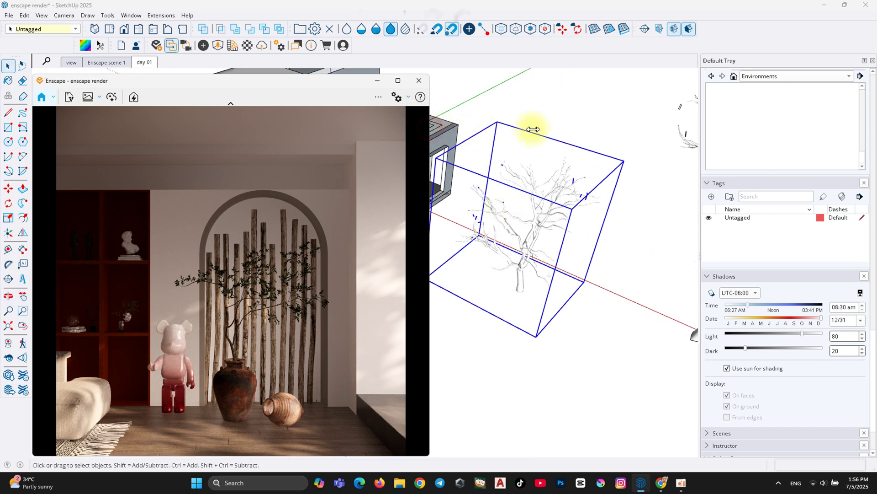
pyautogui.click(476, 94)
pyautogui.moveTo(350, 98); pyautogui.dragTo(740, 98)
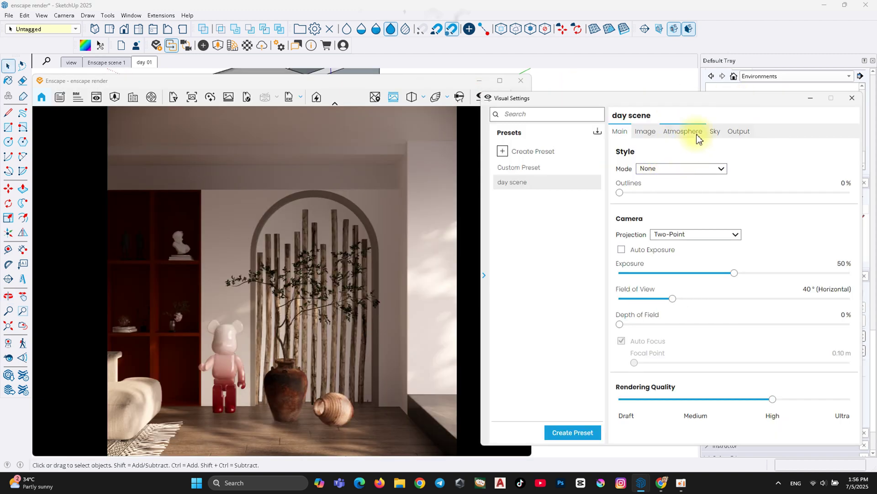
# Step: In the Atmosphere settings, enter Sun Brightness 30% and Shadow Sharpness 80%
pyautogui.click(690, 142)
pyautogui.moveTo(633, 253); pyautogui.dragTo(661, 253)
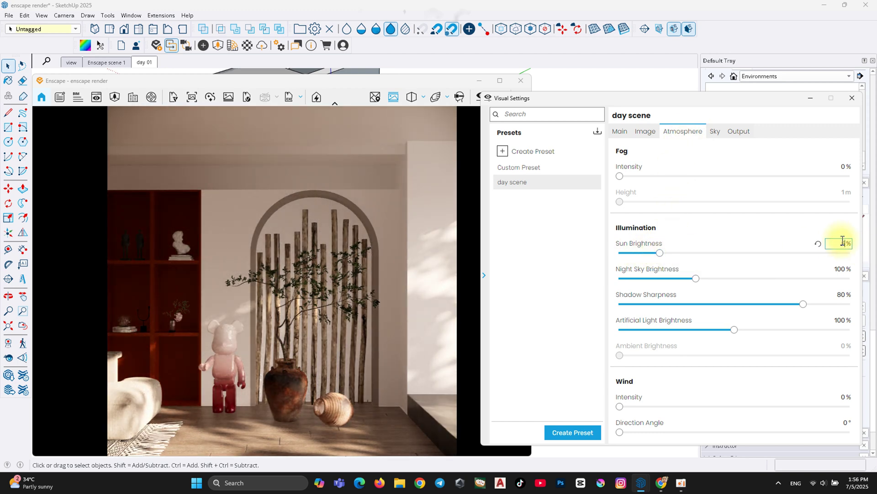
pyautogui.write('30')
pyautogui.press('Return')
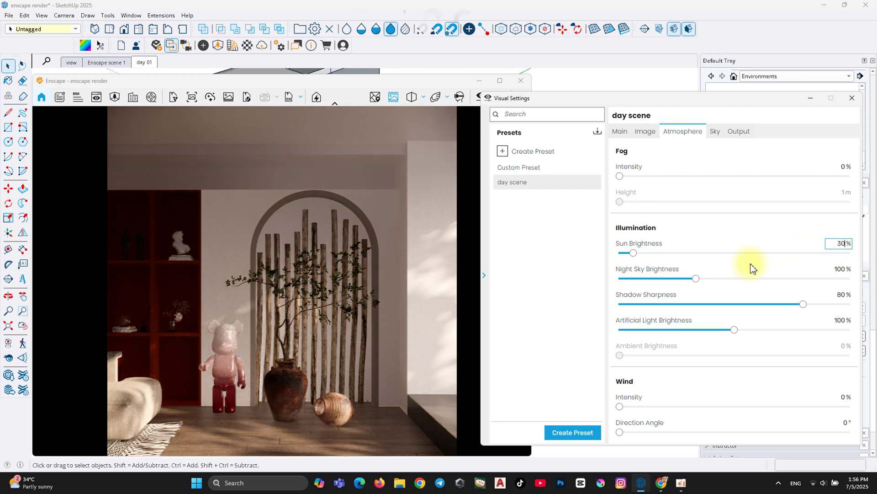
pyautogui.moveTo(803, 304)
pyautogui.mouseDown()
pyautogui.moveTo(875, 292)
pyautogui.moveTo(661, 292)
pyautogui.mouseUp()
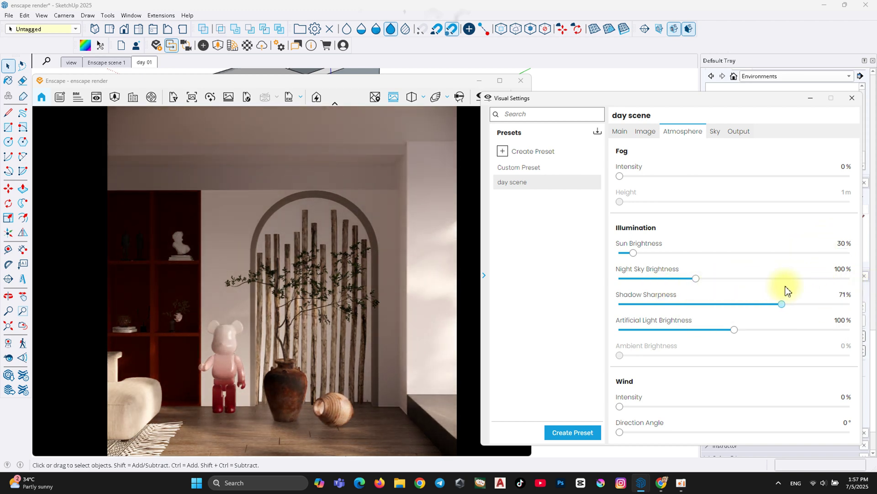
pyautogui.moveTo(787, 291); pyautogui.dragTo(860, 295)
pyautogui.write('0')
pyautogui.press('Return')
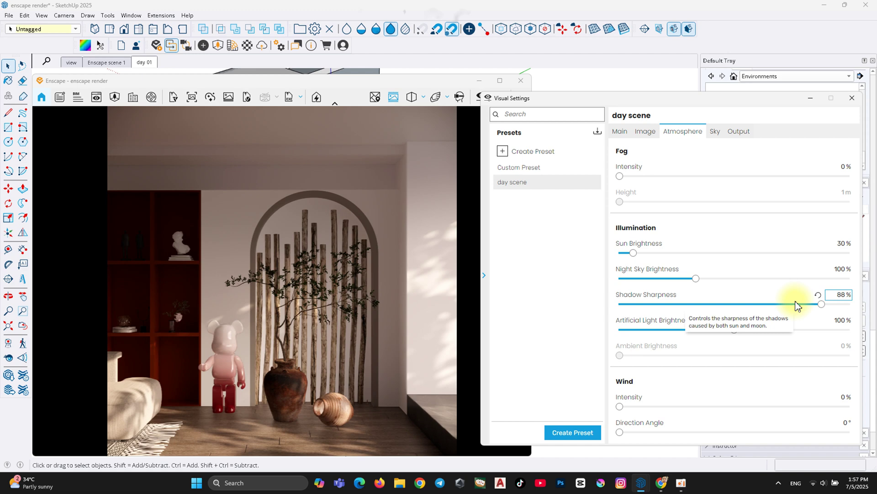
# Step: Close Visual Settings, narrow the Enscape window and orbit to face the floor and vases
pyautogui.click(852, 100)
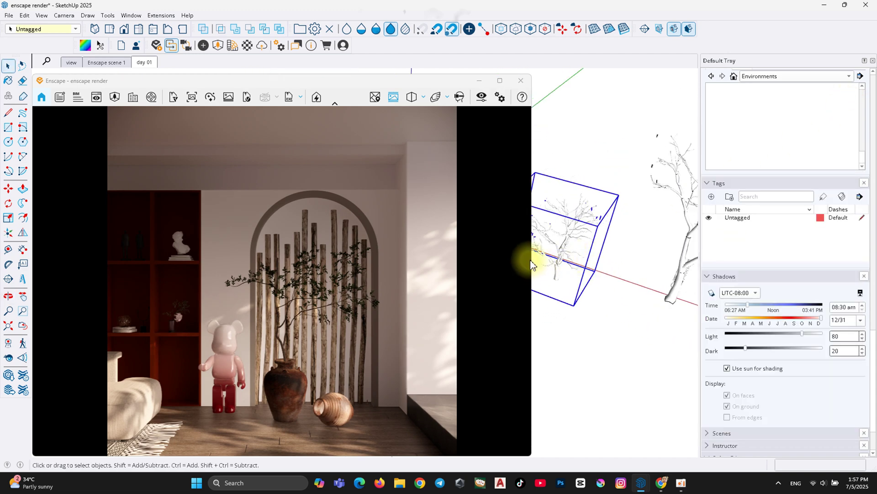
pyautogui.moveTo(531, 264); pyautogui.dragTo(382, 263)
pyautogui.scroll(3, 505, 239)
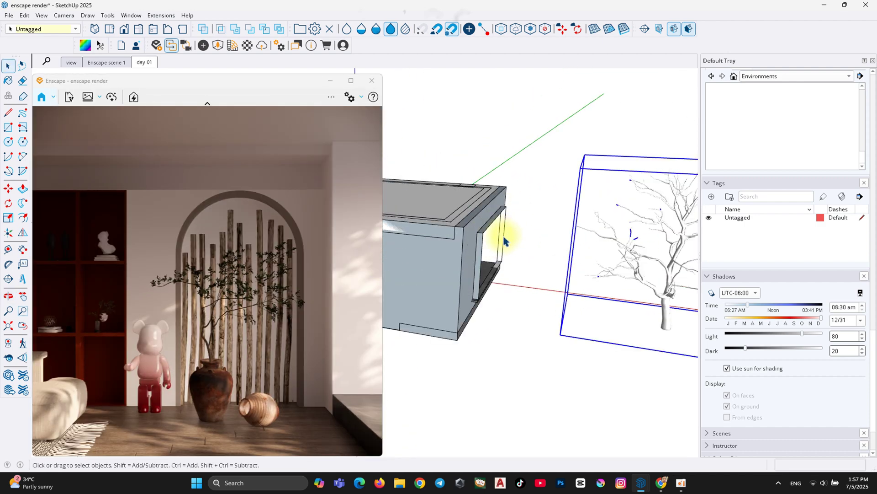
pyautogui.scroll(5, 505, 240)
pyautogui.moveTo(533, 278)
pyautogui.mouseDown(button='middle')
pyautogui.moveTo(609, 272)
pyautogui.moveTo(517, 307)
pyautogui.moveTo(554, 293)
pyautogui.moveTo(562, 275)
pyautogui.mouseUp(button='middle')
# Step: With the Paint Bucket, sample the wooden floor's material beside the step
pyautogui.press('b')
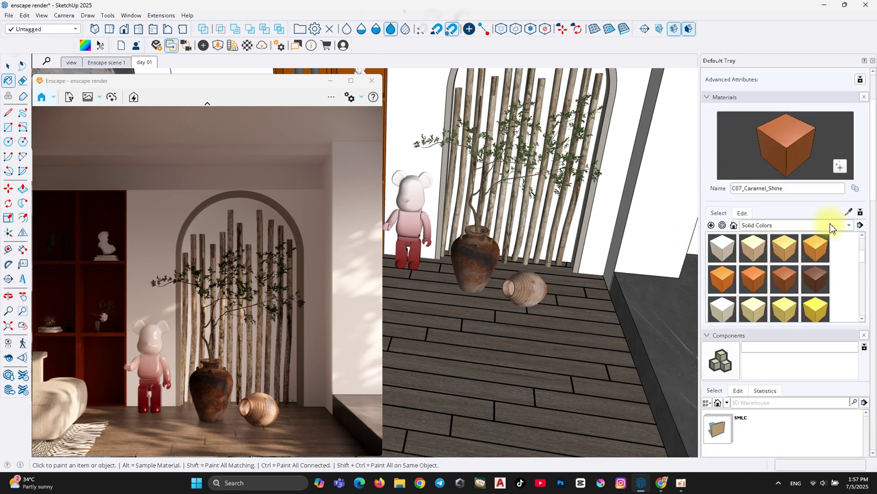
pyautogui.scroll(3, 533, 308)
pyautogui.moveTo(533, 307)
pyautogui.mouseDown(button='middle')
pyautogui.moveTo(611, 344)
pyautogui.moveTo(568, 360)
pyautogui.mouseUp(button='middle')
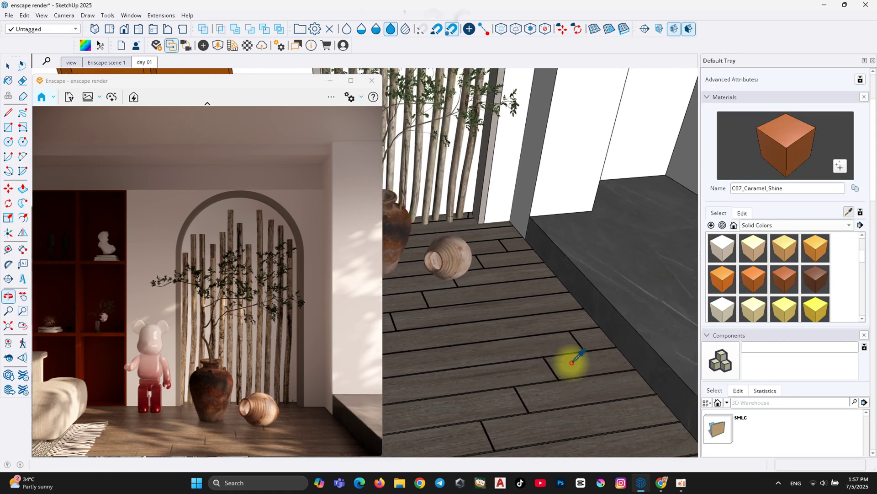
pyautogui.scroll(3, 552, 311)
pyautogui.keyDown('alt'); pyautogui.click(550, 284); pyautogui.keyUp('alt')
# Step: Use the floor's own wood texture as its height map with a 0.35 bump amount
pyautogui.click(247, 45)
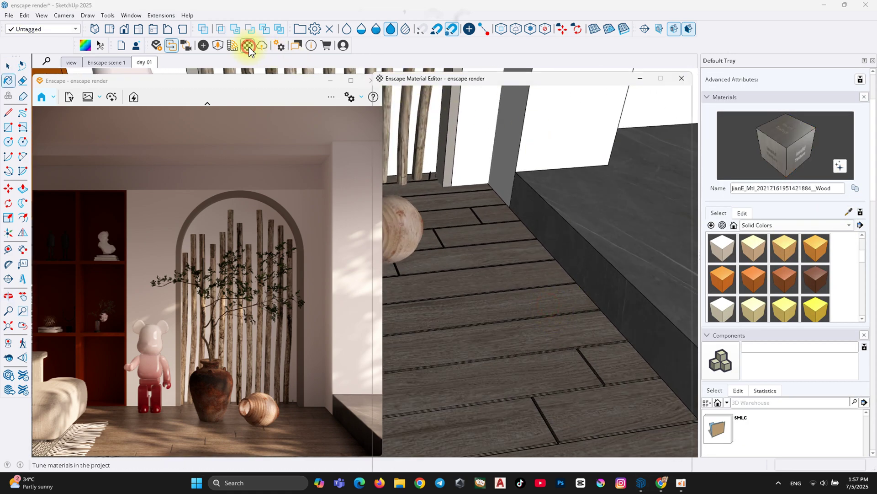
pyautogui.click(659, 262)
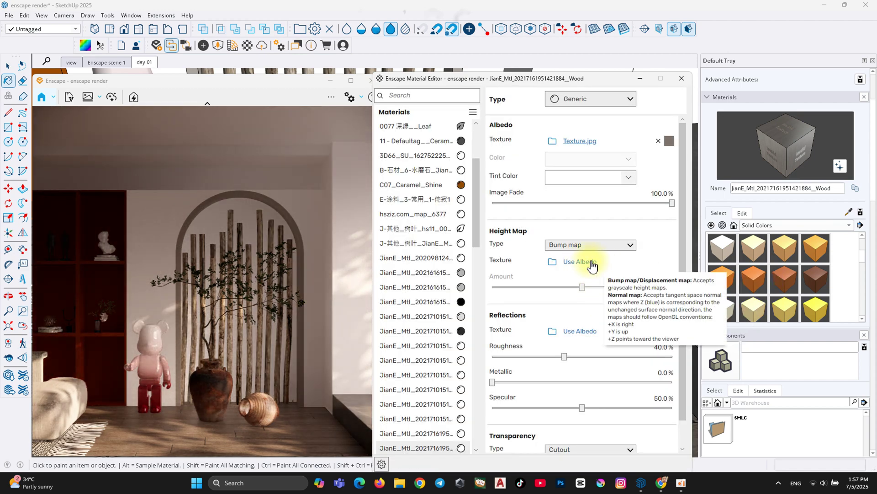
pyautogui.click(574, 261)
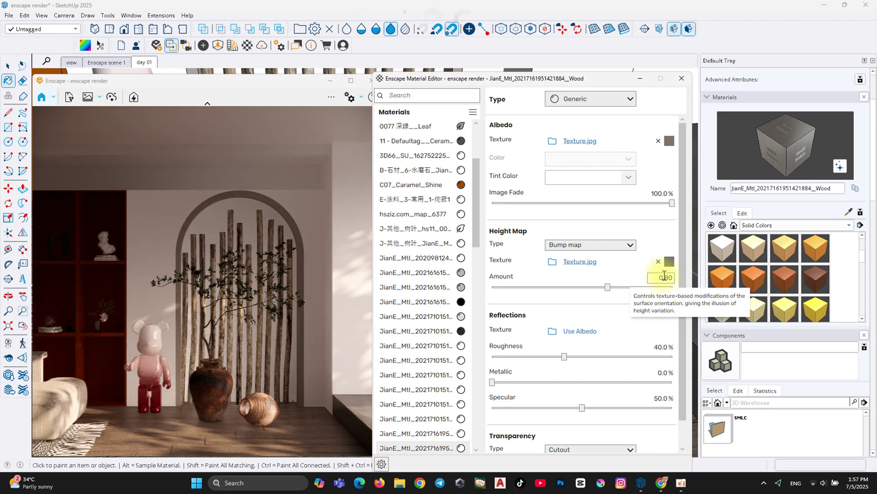
pyautogui.click(665, 276)
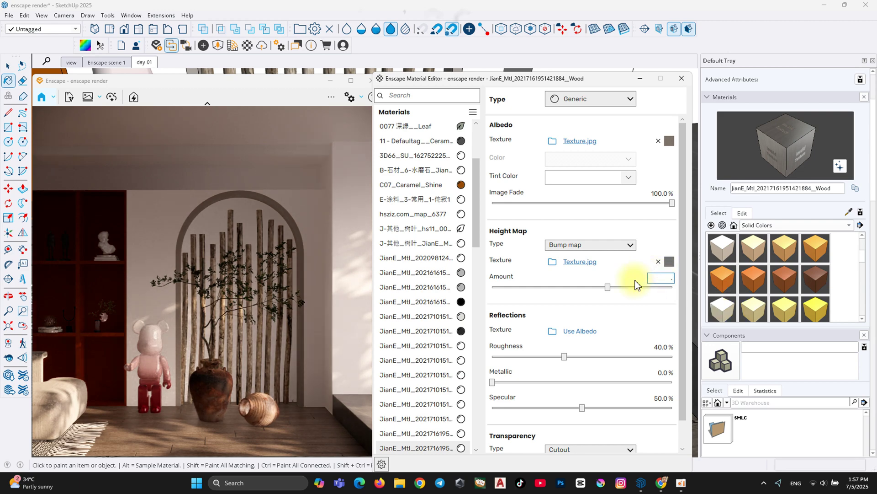
pyautogui.write('.35')
pyautogui.press('Return')
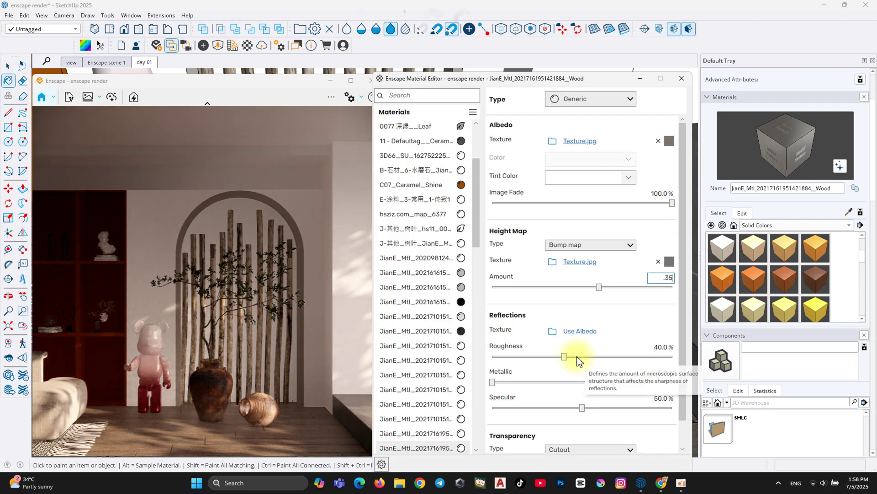
# Step: Raise the floor's reflection roughness and load a grunge image from the dirty textures folder as its roughness map
pyautogui.moveTo(563, 356); pyautogui.dragTo(588, 361)
pyautogui.click(553, 330)
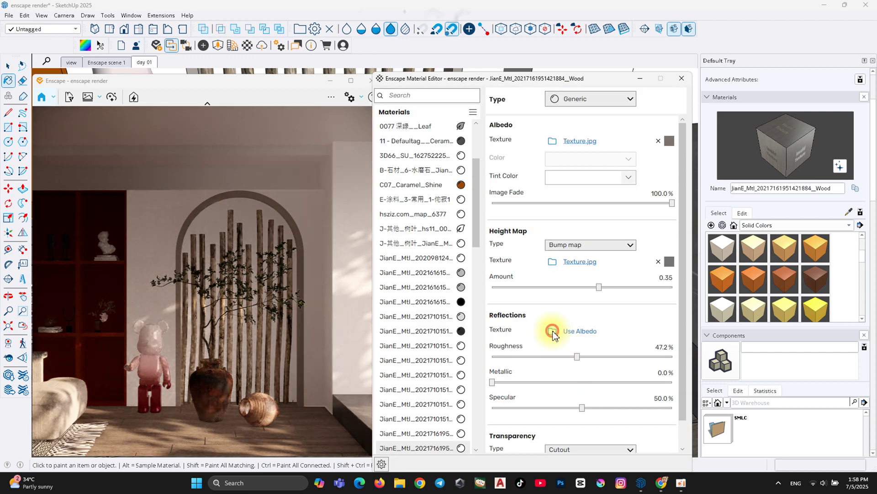
pyautogui.doubleClick(273, 97)
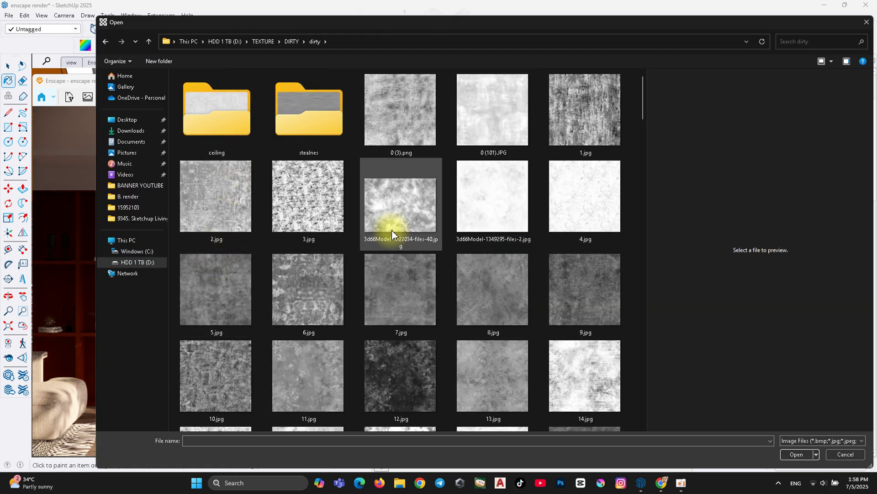
pyautogui.doubleClick(485, 206)
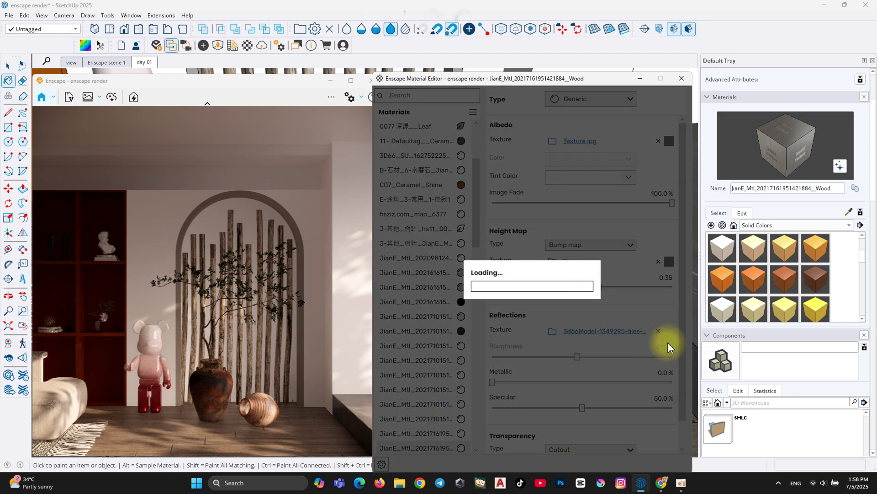
# Step: Invert the roughness map, set brightness to 80% and tile it at 2 m × 2 m
pyautogui.click(668, 331)
pyautogui.click(516, 305)
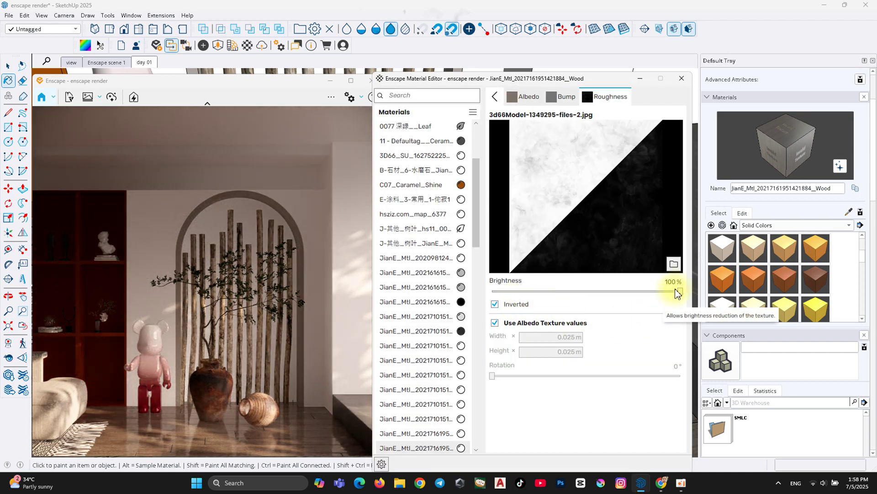
pyautogui.write('80')
pyautogui.press('Return')
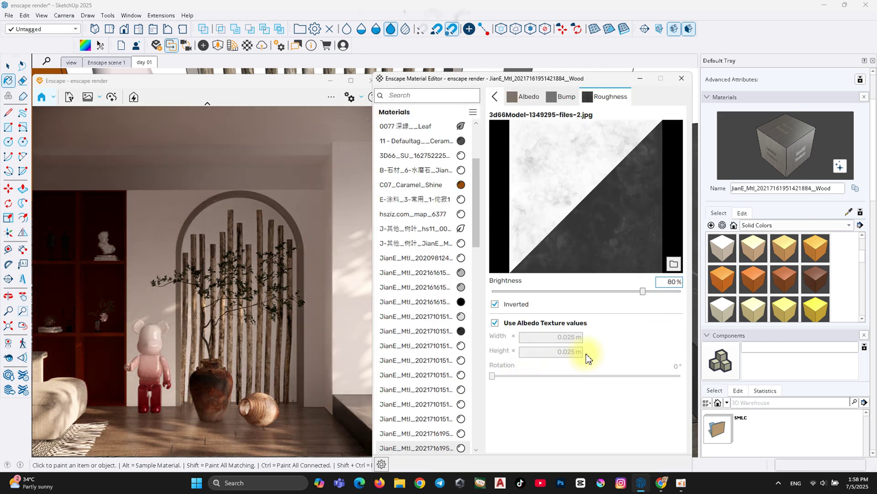
pyautogui.click(555, 339)
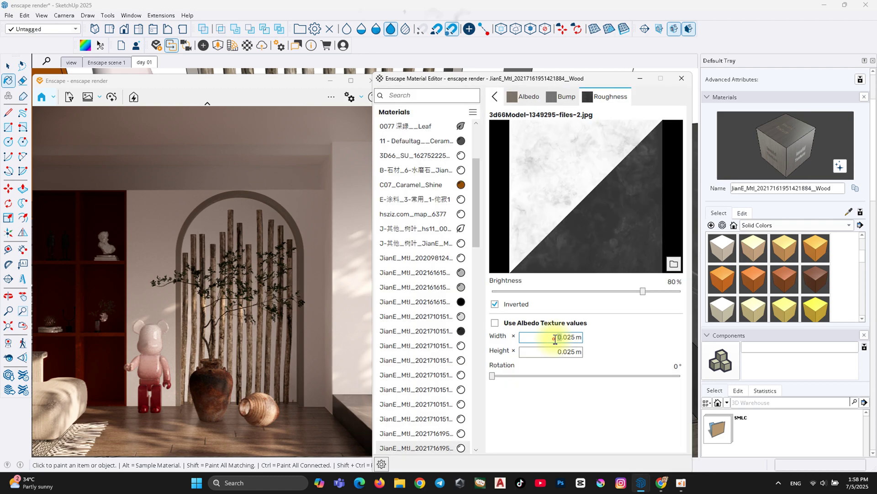
pyautogui.write('2')
pyautogui.press('Return')
pyautogui.click(548, 351)
pyautogui.write('2')
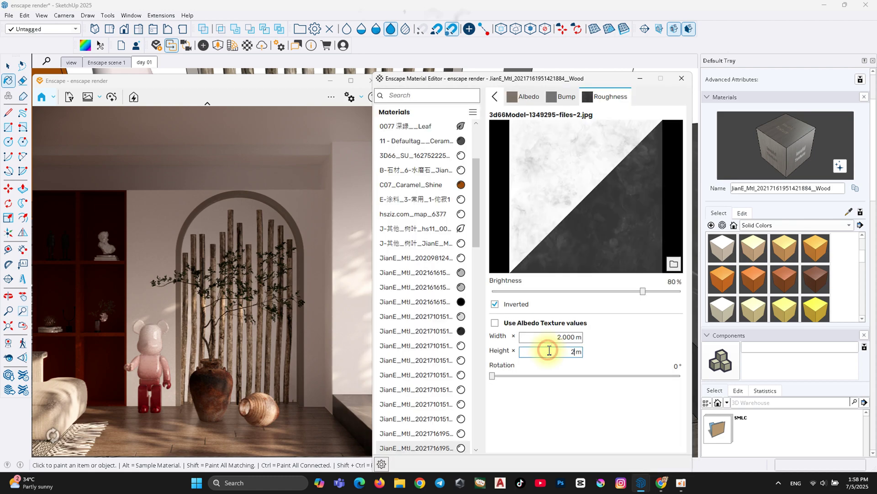
pyautogui.press('Return')
pyautogui.click(273, 160)
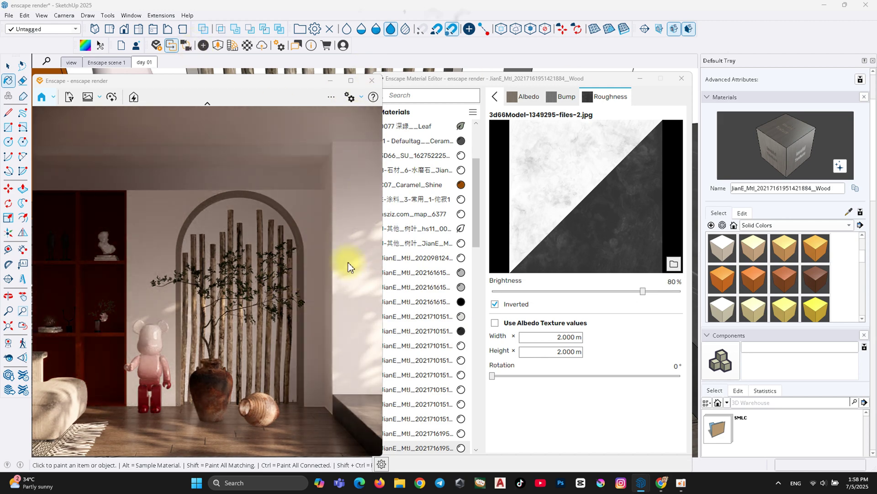
pyautogui.click(494, 101)
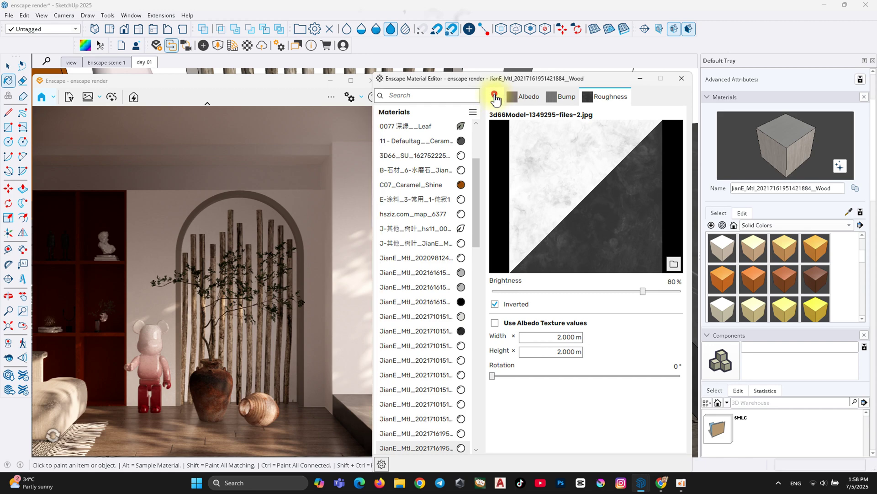
# Step: Switch the render to perspective, sync it with the model camera and orbit toward the vases
pyautogui.click(680, 81)
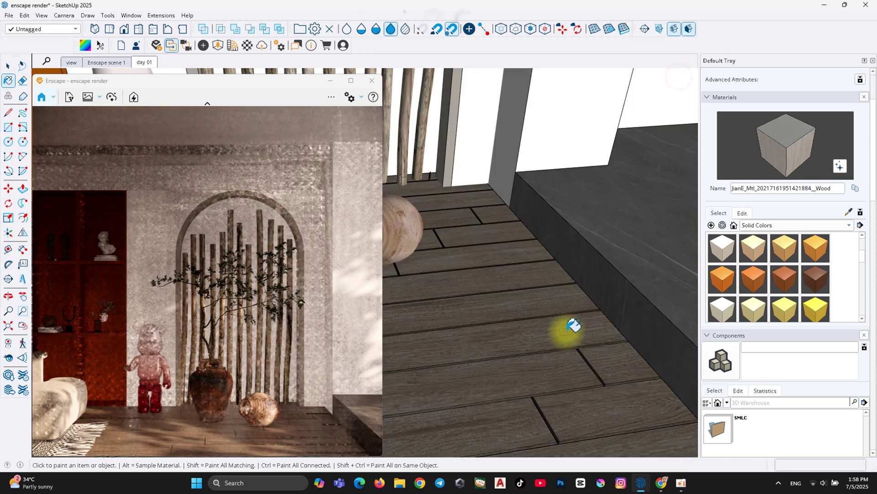
pyautogui.click(330, 99)
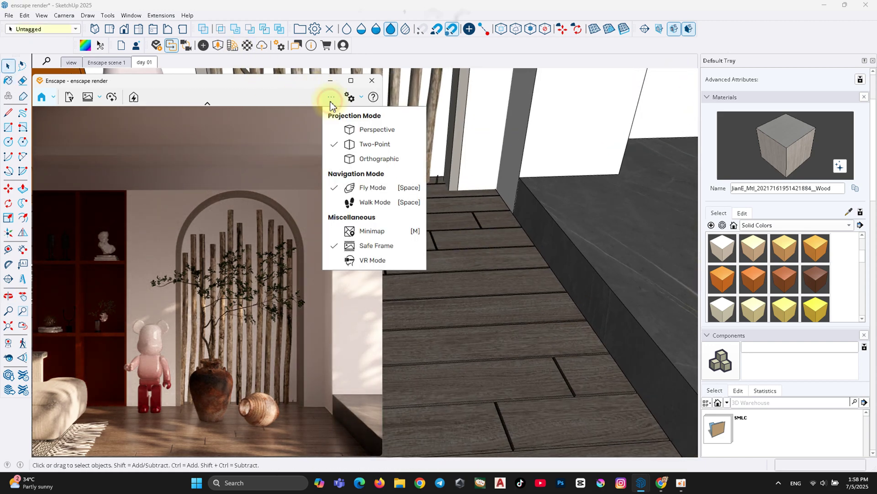
pyautogui.click(364, 132)
pyautogui.click(185, 45)
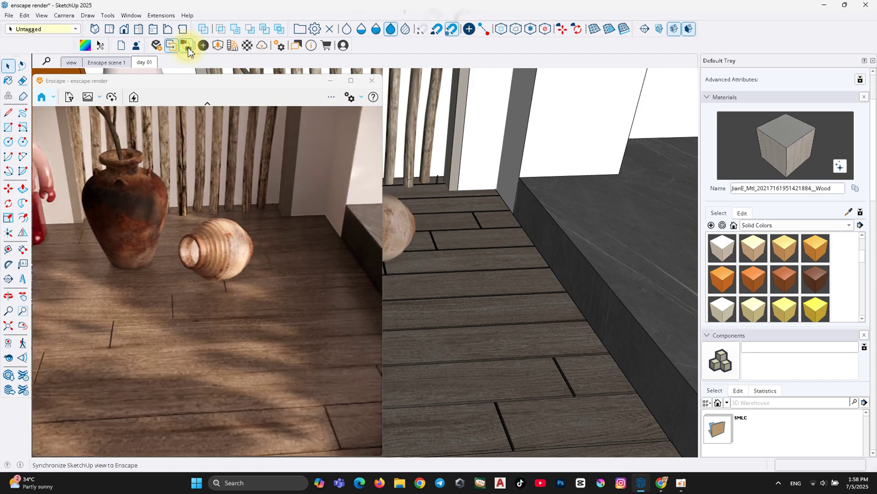
pyautogui.moveTo(478, 310)
pyautogui.mouseDown(button='middle')
pyautogui.moveTo(474, 331)
pyautogui.moveTo(611, 290)
pyautogui.mouseUp(button='middle')
# Step: Give the ribbed vase a bump from its own texture with strength 3
pyautogui.keyDown('alt'); pyautogui.click(505, 312); pyautogui.keyUp('alt')
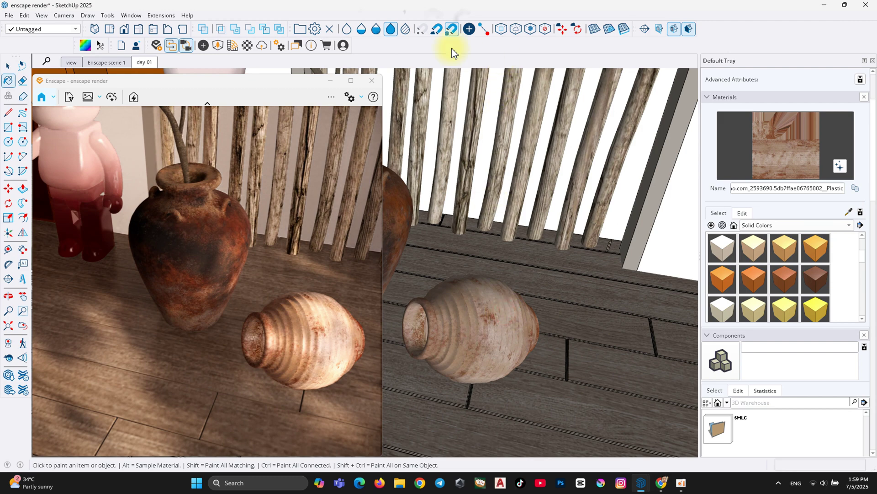
pyautogui.click(251, 46)
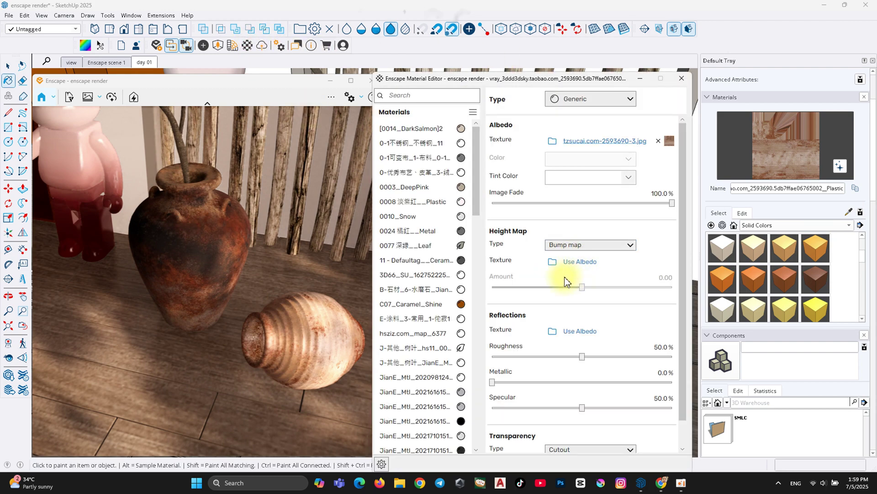
pyautogui.click(579, 261)
pyautogui.click(666, 277)
pyautogui.write('3690-3.jpg')
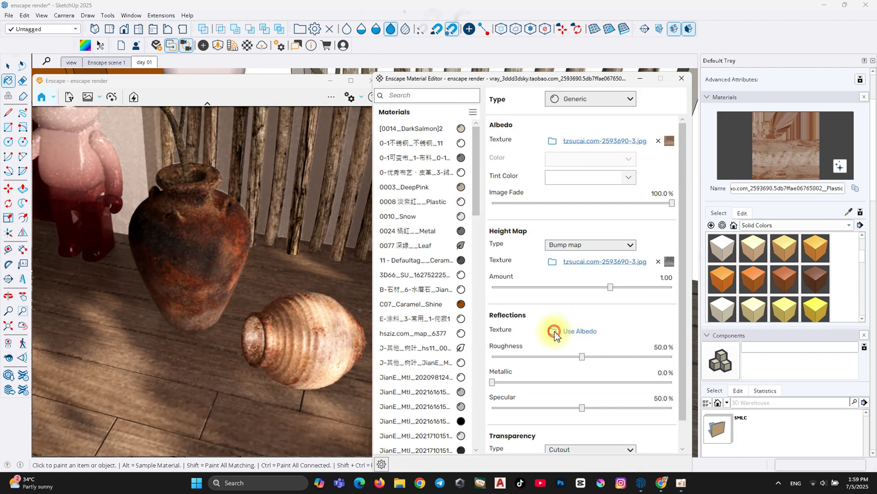
# Step: Compare the 13.jpg and 53.jpg dirt textures, then load 56.jpg as the vase's roughness map
pyautogui.click(554, 331)
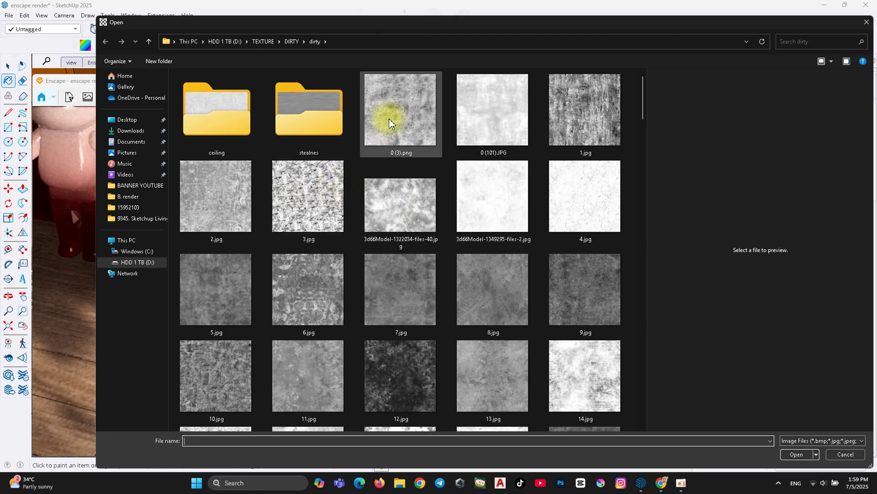
pyautogui.click(497, 371)
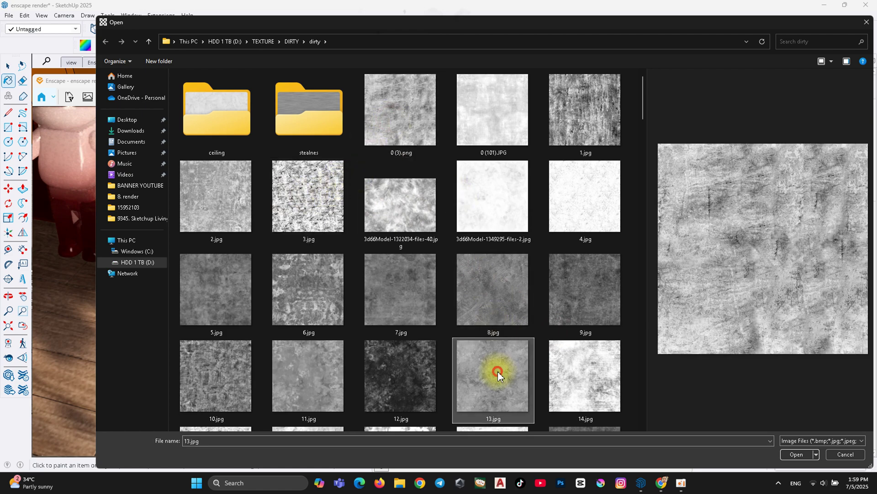
pyautogui.scroll(-10, 497, 322)
pyautogui.click(381, 312)
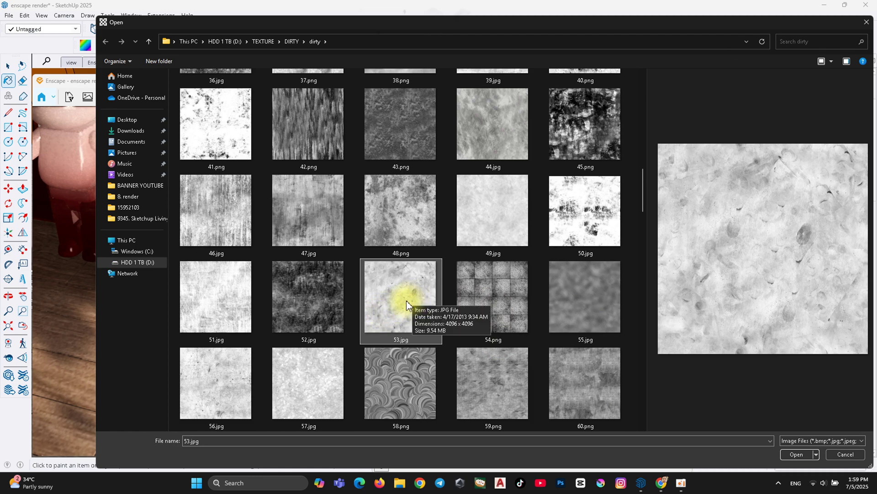
pyautogui.click(210, 375)
pyautogui.doubleClick(209, 376)
pyautogui.moveTo(670, 331)
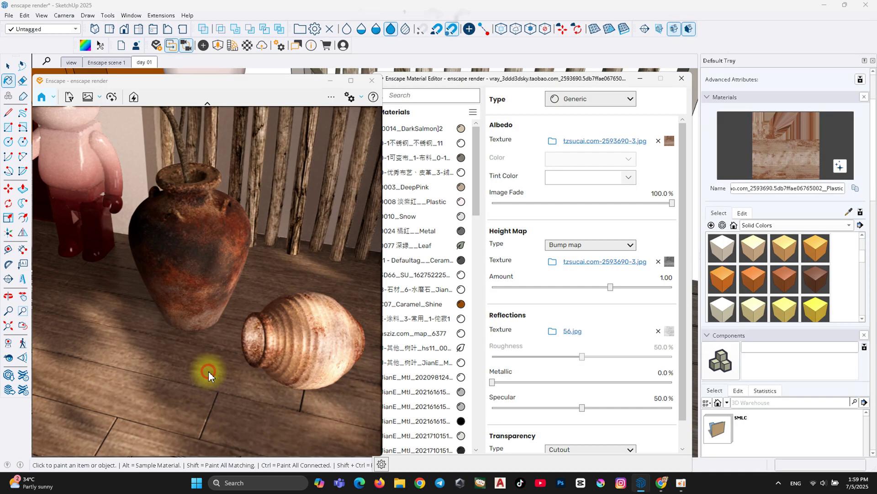
# Step: Invert the 56.jpg roughness map, stop inheriting base tiling and set its width to 2 m
pyautogui.click(669, 336)
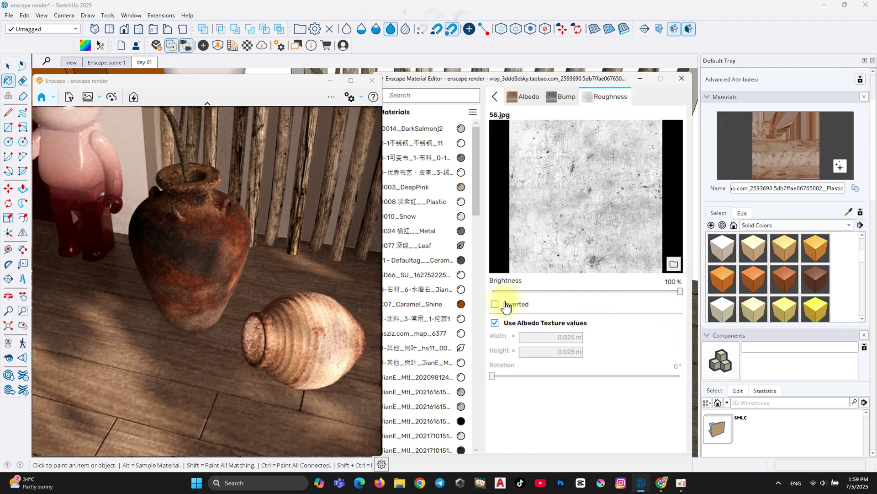
pyautogui.click(495, 304)
pyautogui.write('90')
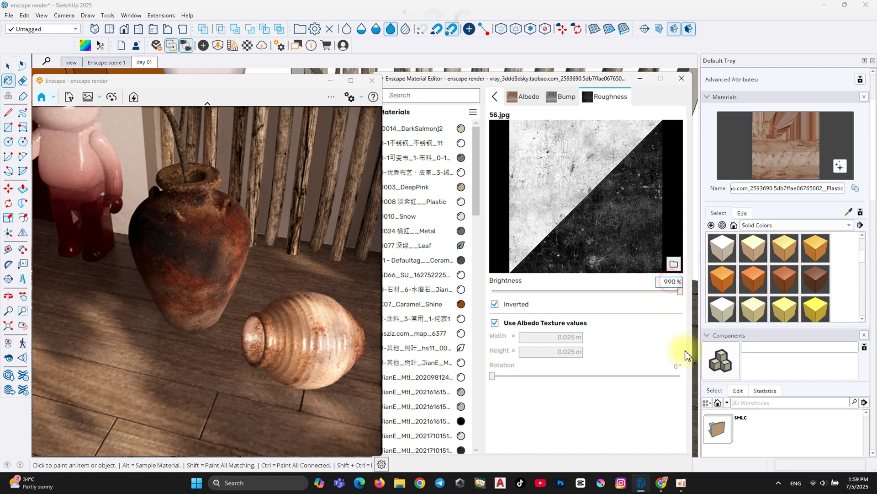
pyautogui.click(495, 322)
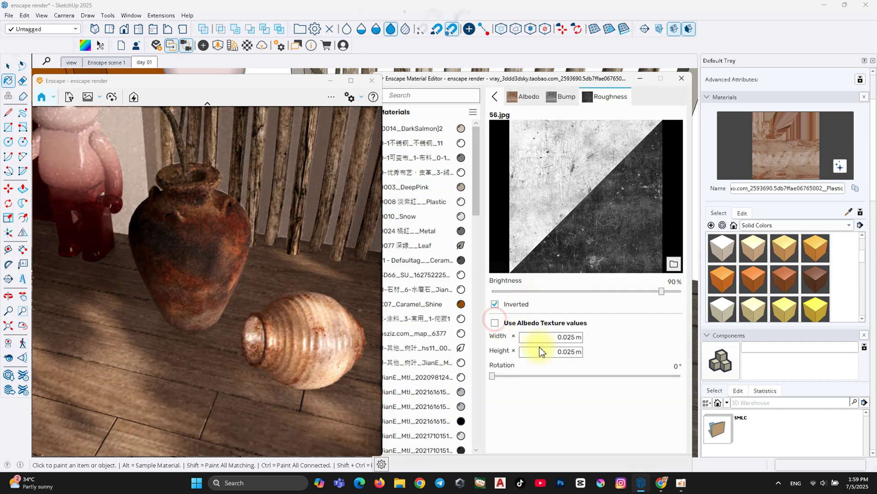
pyautogui.click(557, 338)
pyautogui.press('Tab')
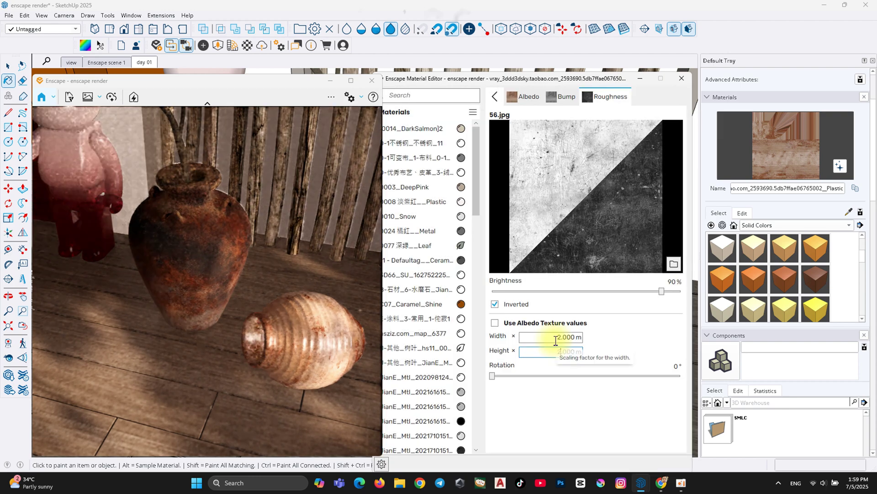
# Step: Sample the vase material again and set its bump amount to 1
pyautogui.click(682, 78)
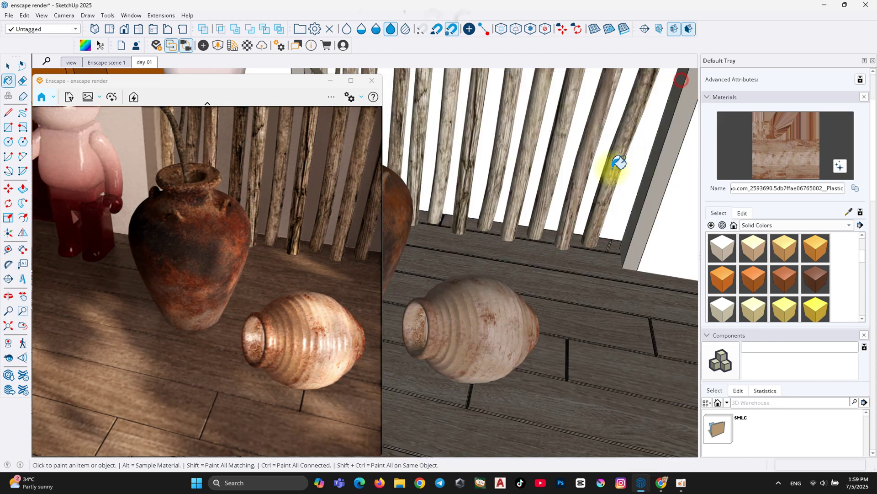
pyautogui.moveTo(529, 337)
pyautogui.mouseDown(button='middle')
pyautogui.moveTo(597, 334)
pyautogui.moveTo(537, 411)
pyautogui.moveTo(497, 412)
pyautogui.mouseUp(button='middle')
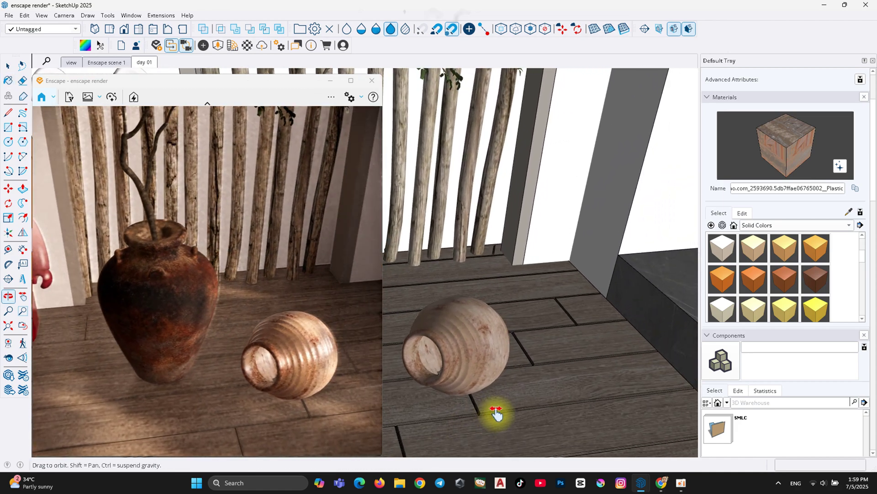
pyautogui.moveTo(625, 275)
pyautogui.mouseDown(button='middle')
pyautogui.moveTo(498, 272)
pyautogui.moveTo(506, 329)
pyautogui.mouseUp(button='middle')
pyautogui.click(466, 323)
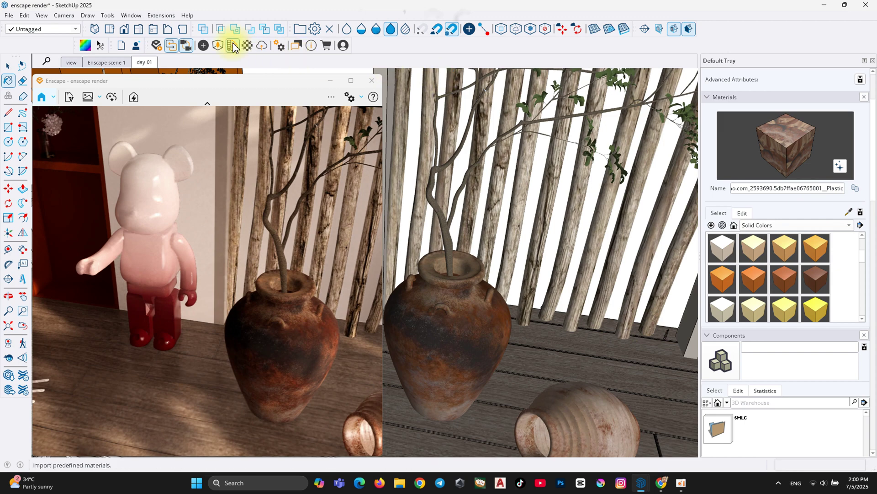
pyautogui.click(251, 49)
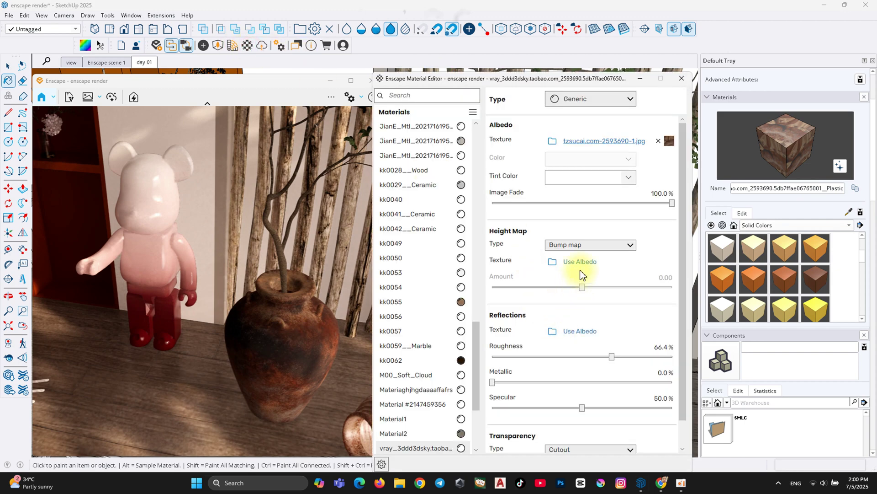
pyautogui.doubleClick(662, 277)
pyautogui.write('1')
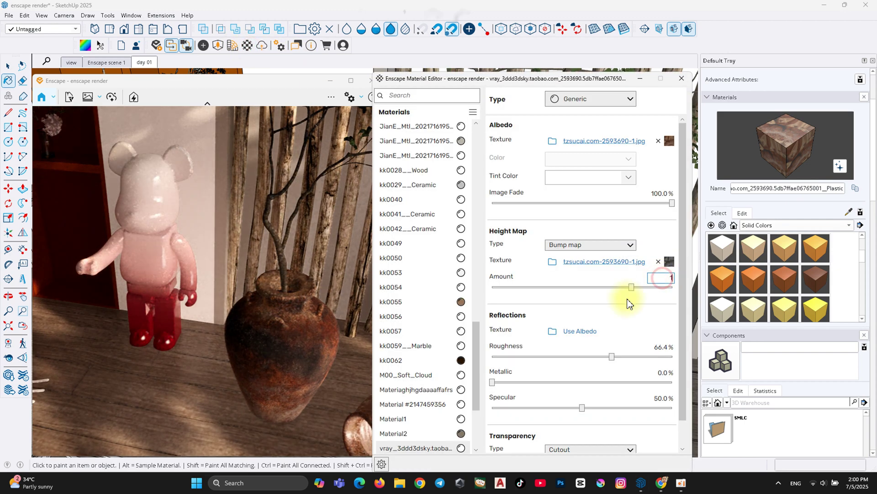
# Step: Load 0 (3).png as the vase's roughness texture, inverted at 90% brightness
pyautogui.click(552, 332)
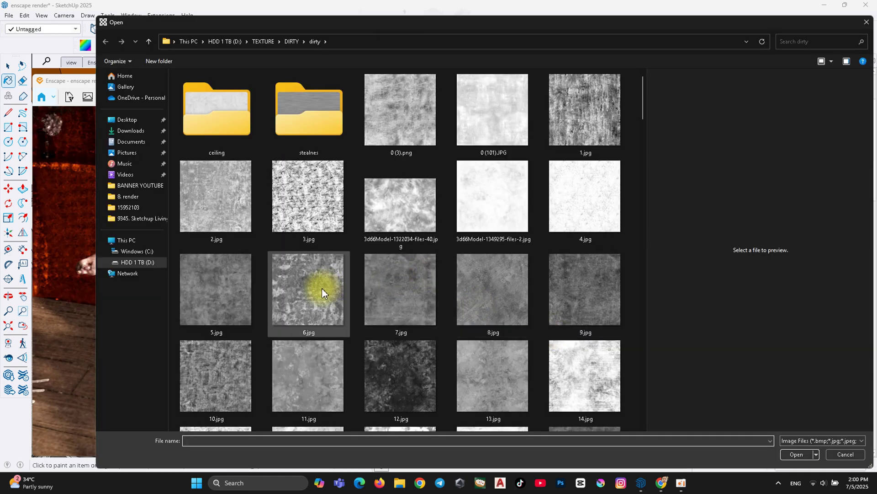
pyautogui.click(378, 119)
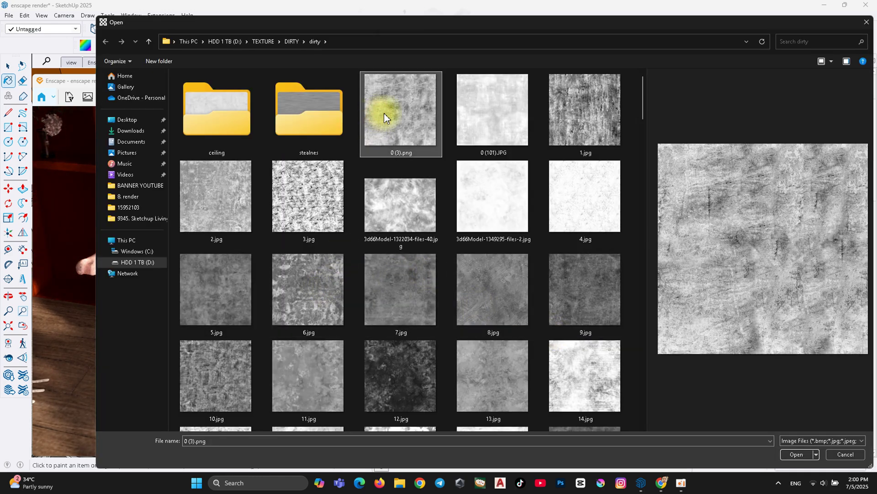
pyautogui.doubleClick(384, 115)
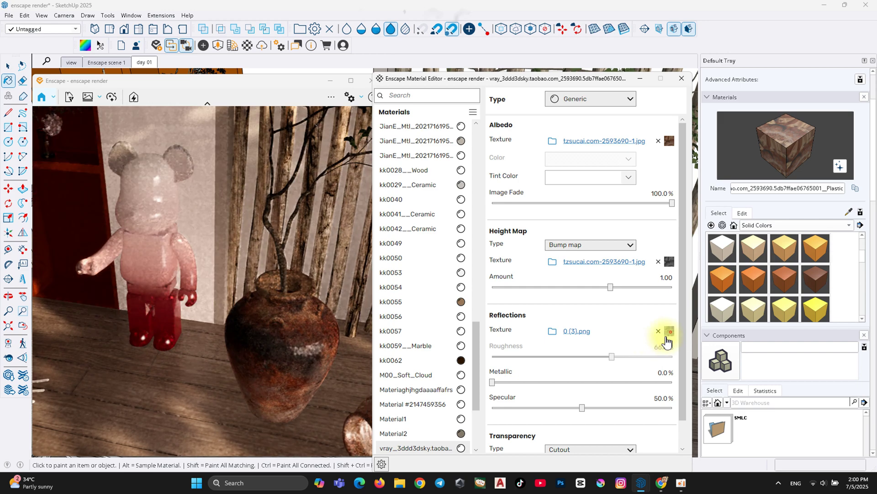
pyautogui.click(670, 332)
pyautogui.click(518, 311)
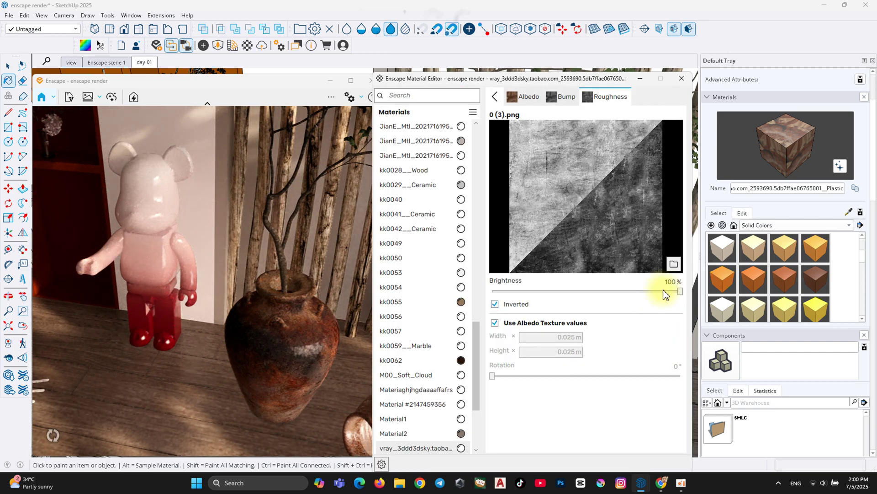
pyautogui.click(669, 281)
pyautogui.write('90')
pyautogui.press('Return')
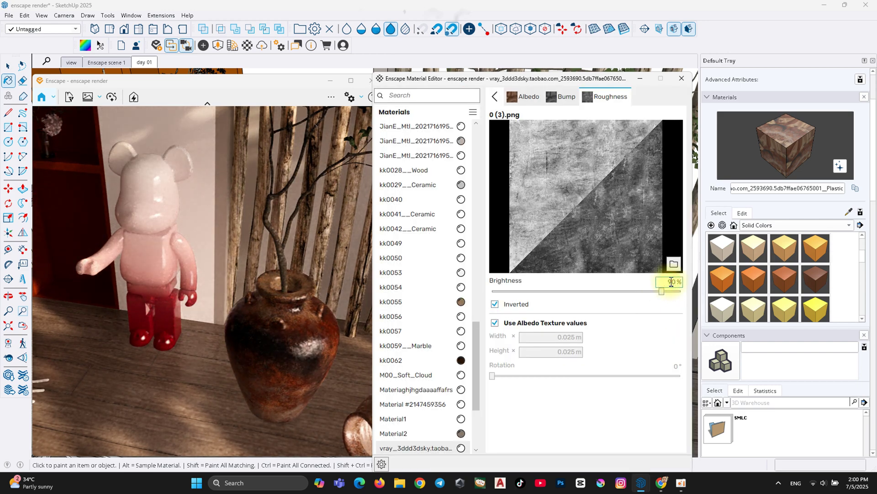
# Step: Size the vase's roughness texture 2 m × 2 m and set its specular to 80%
pyautogui.click(496, 323)
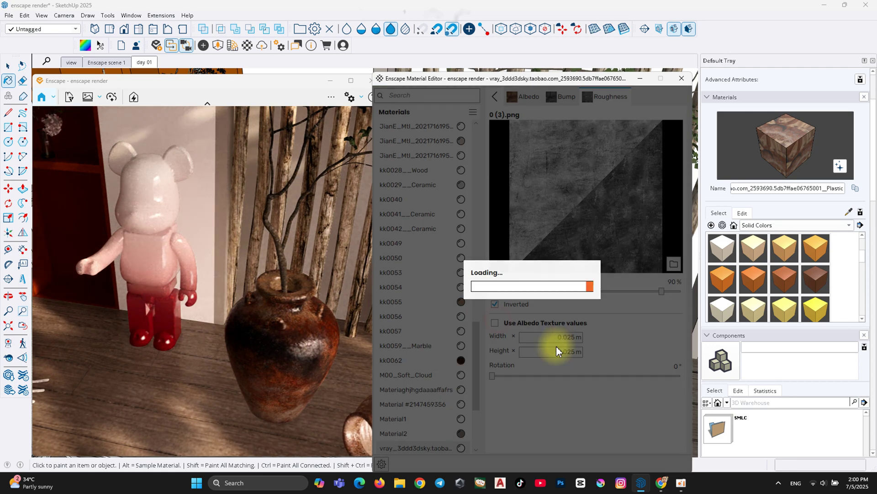
pyautogui.write('2')
pyautogui.press('Return')
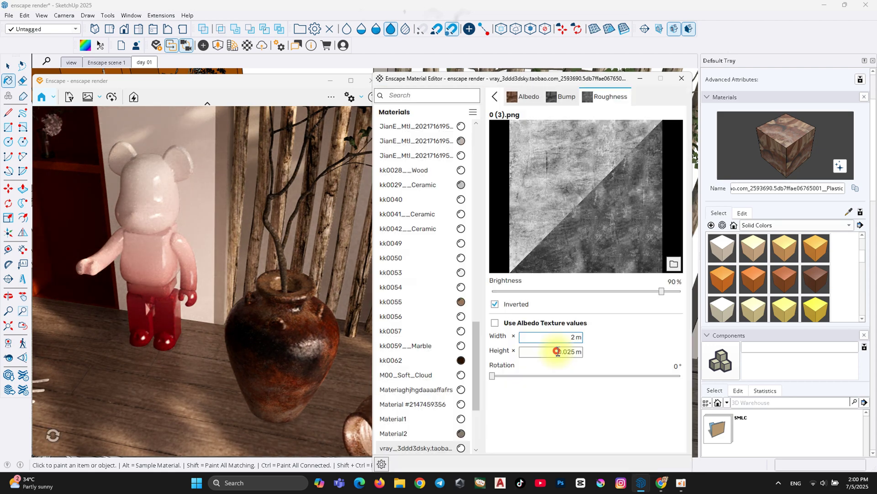
pyautogui.click(557, 351)
pyautogui.write('2')
pyautogui.press('Return')
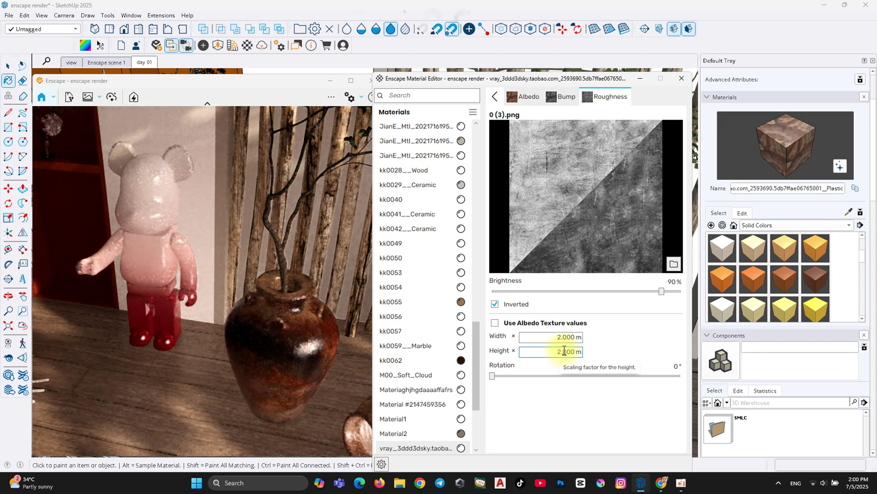
pyautogui.click(495, 98)
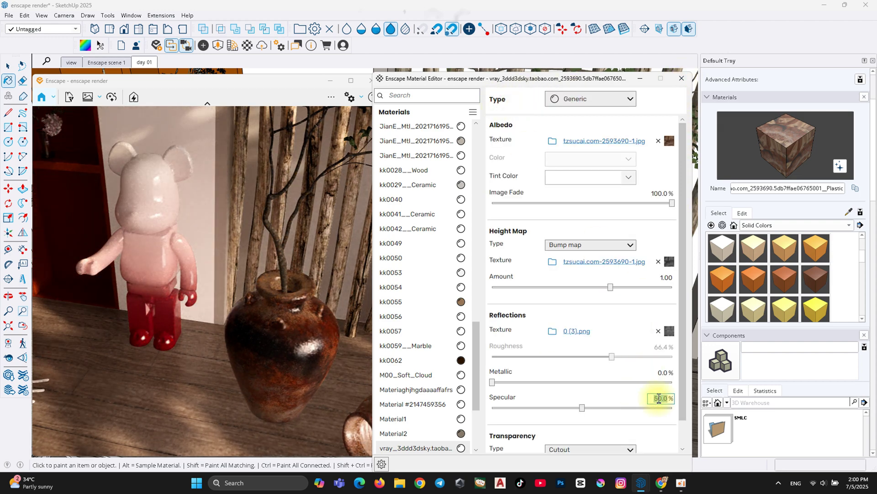
pyautogui.write('80')
pyautogui.press('Return')
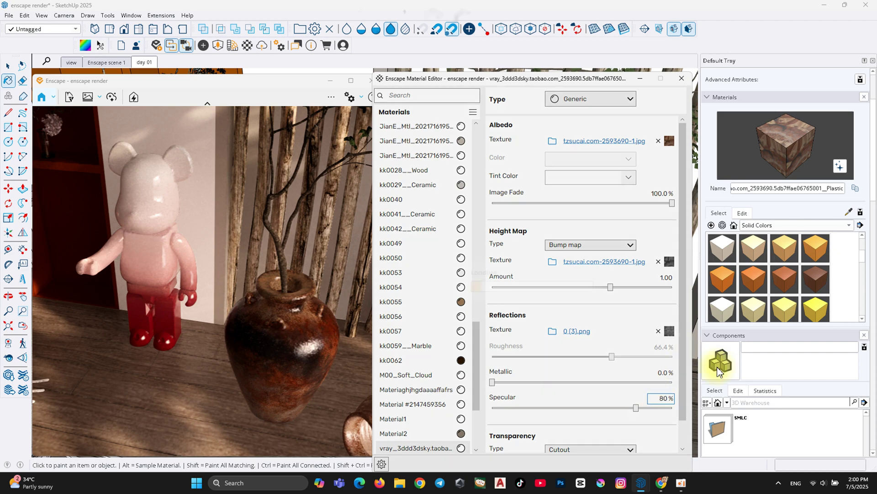
pyautogui.click(683, 77)
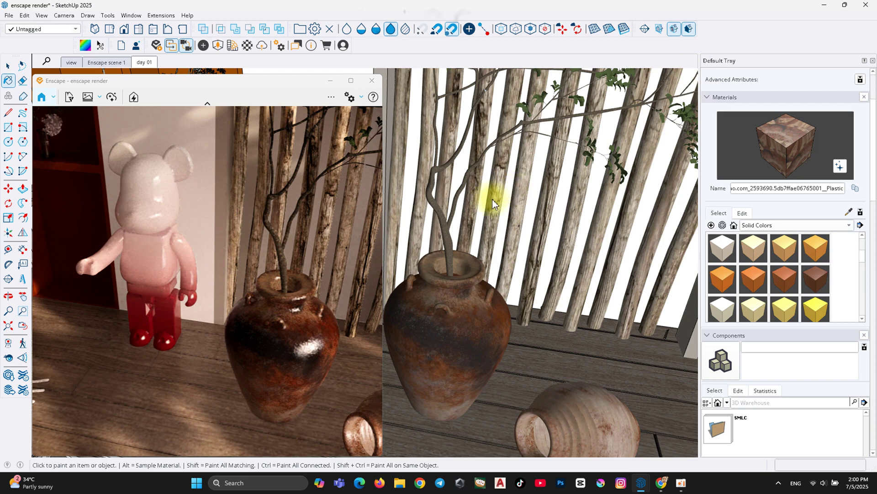
# Step: Give the tree bark a bump texture, 47.7% roughness and 73.9% specular
pyautogui.moveTo(492, 204)
pyautogui.mouseDown(button='middle')
pyautogui.moveTo(612, 383)
pyautogui.moveTo(716, 327)
pyautogui.mouseUp(button='middle')
pyautogui.click(849, 213)
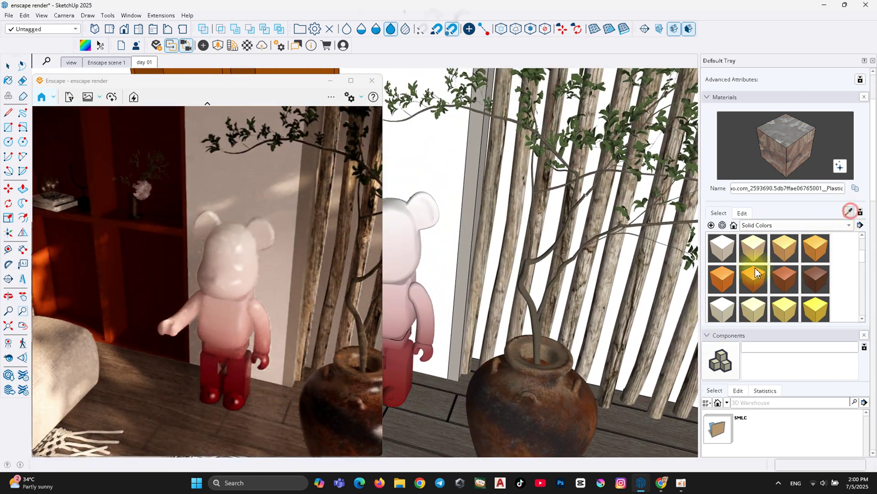
pyautogui.click(537, 329)
pyautogui.click(248, 46)
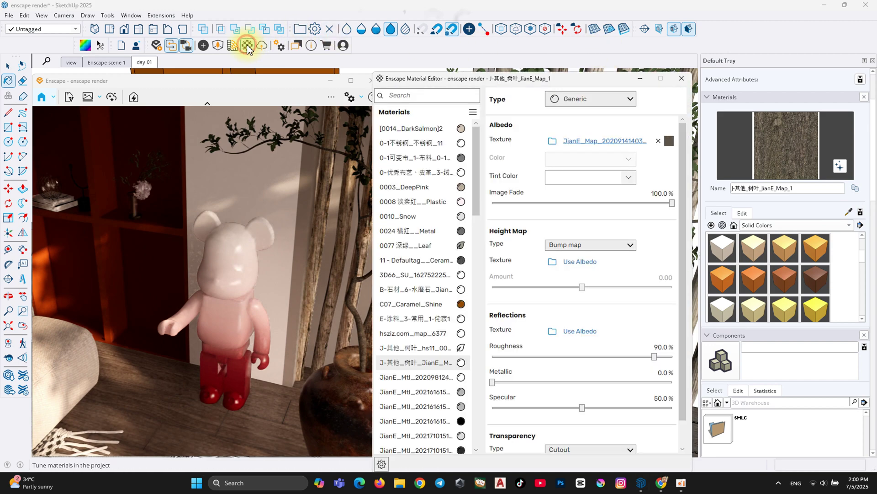
pyautogui.click(578, 262)
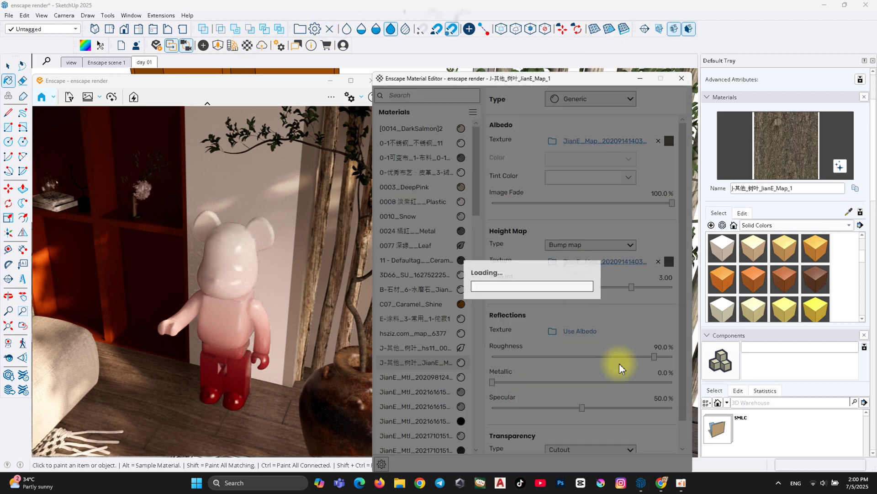
pyautogui.click(578, 357)
pyautogui.click(625, 407)
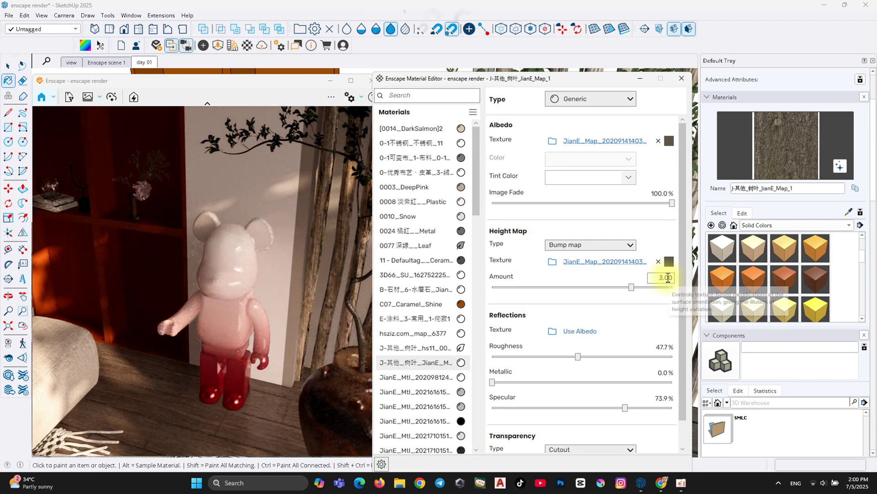
pyautogui.click(682, 78)
pyautogui.moveTo(646, 141); pyautogui.dragTo(556, 267, button='middle')
# Step: Sample the leaf material, remove its bump texture and keep it as Foliage type
pyautogui.scroll(3, 556, 268)
pyautogui.press('b')
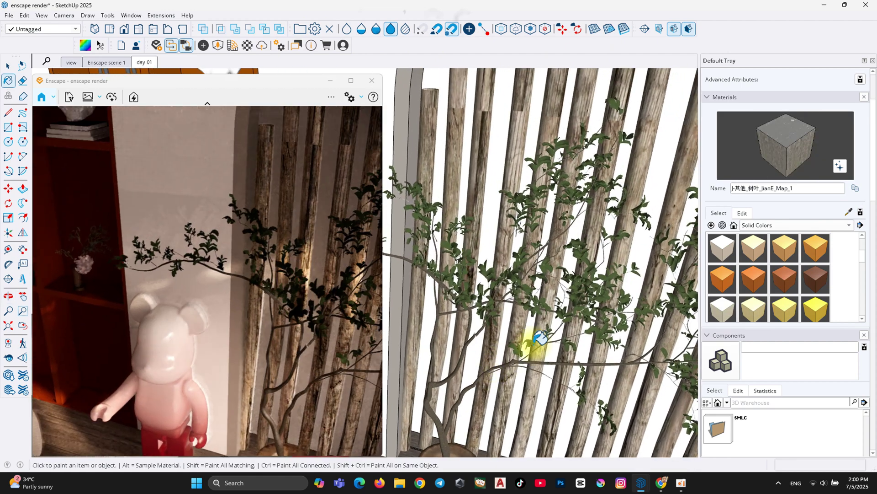
pyautogui.click(850, 213)
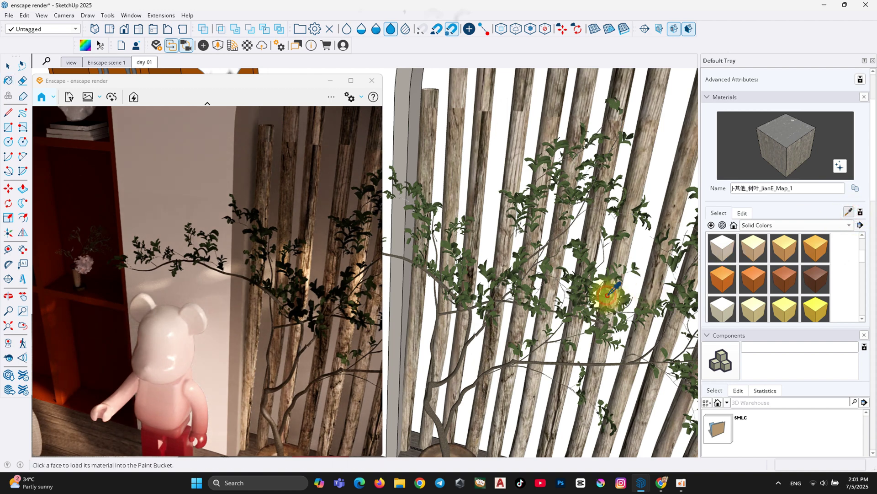
pyautogui.click(608, 295)
pyautogui.click(248, 45)
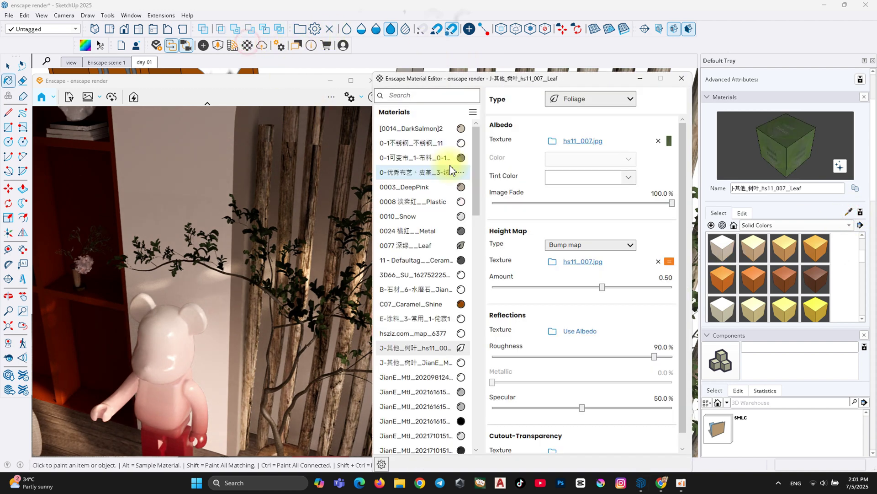
pyautogui.click(664, 261)
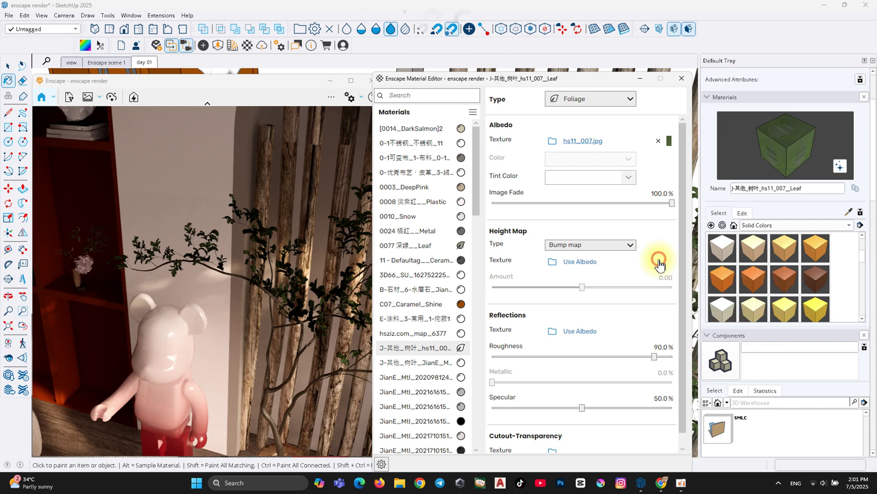
pyautogui.click(594, 99)
pyautogui.click(589, 171)
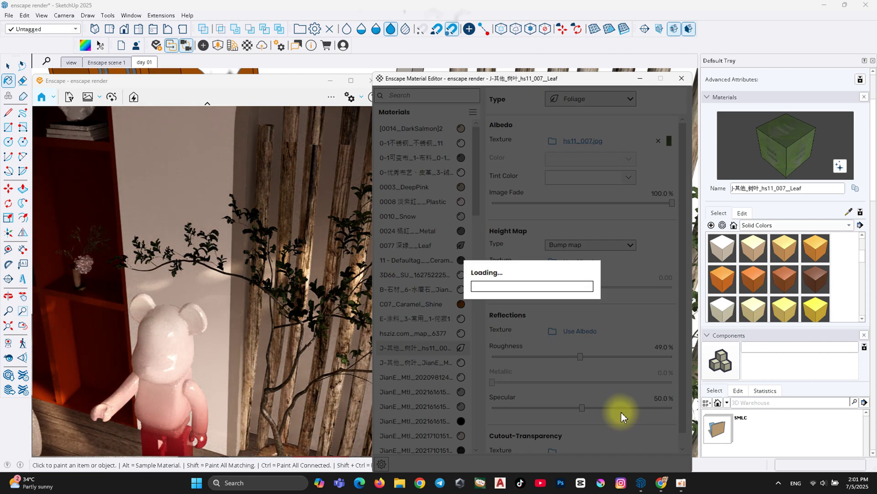
# Step: Raise the leaves' specular to 75.9% and give them a pale green tint
pyautogui.moveTo(582, 407); pyautogui.dragTo(628, 407)
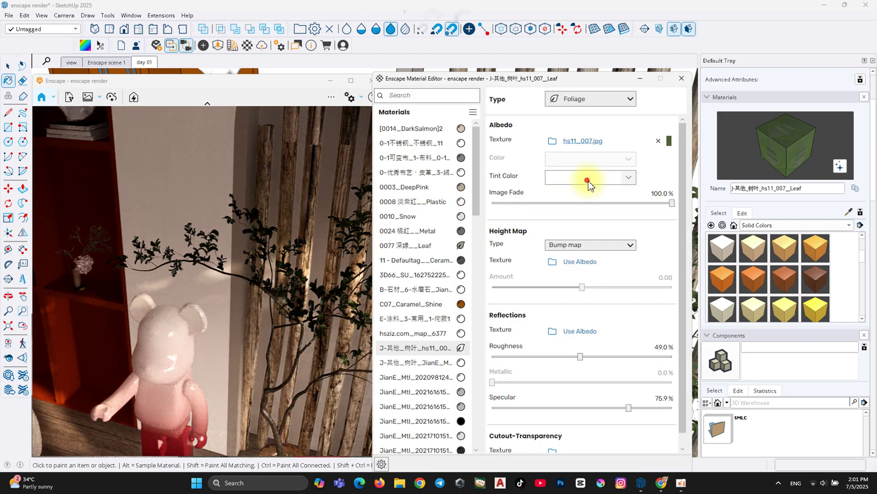
pyautogui.click(588, 177)
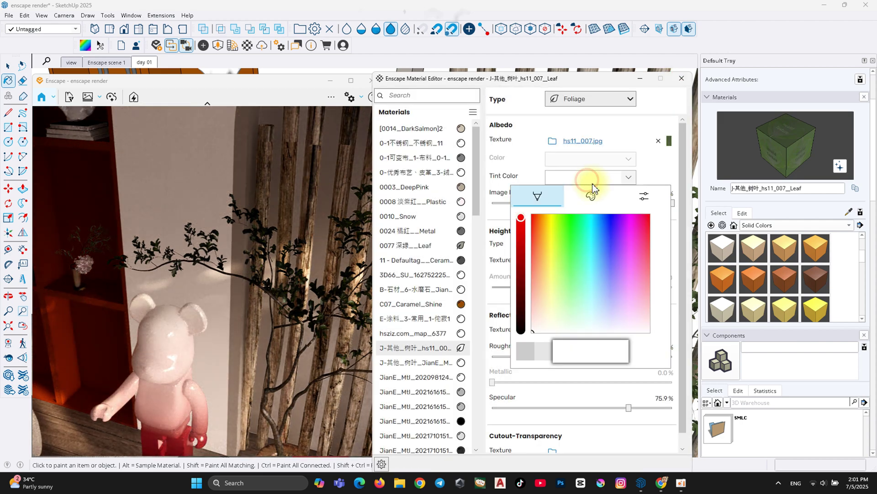
pyautogui.click(570, 278)
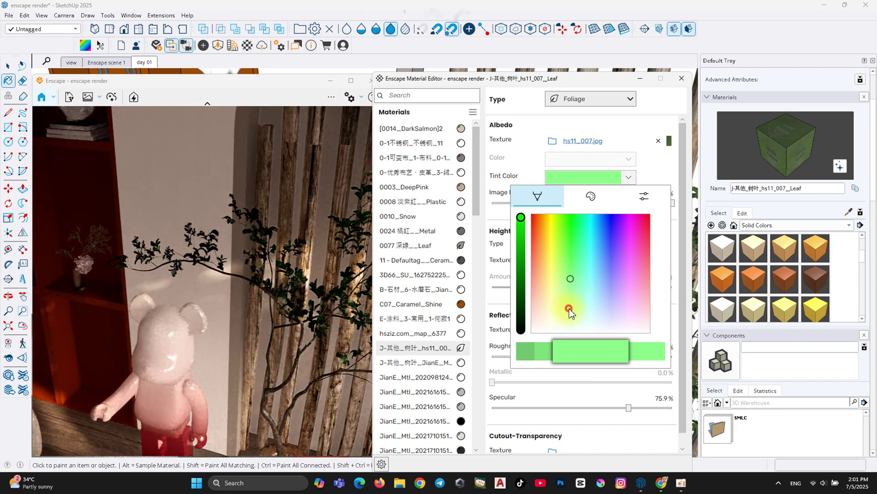
pyautogui.click(569, 308)
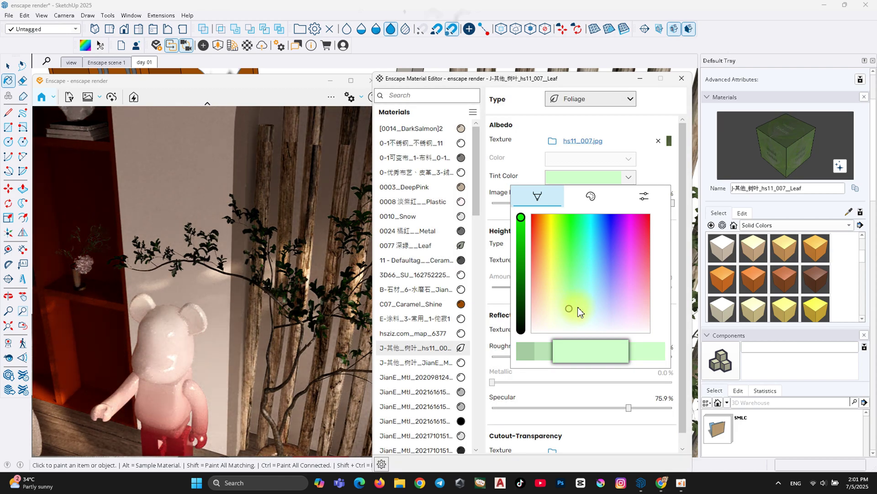
pyautogui.click(682, 79)
pyautogui.moveTo(608, 280)
pyautogui.mouseDown(button='middle')
pyautogui.moveTo(528, 231)
pyautogui.moveTo(513, 245)
pyautogui.moveTo(681, 232)
pyautogui.mouseUp(button='middle')
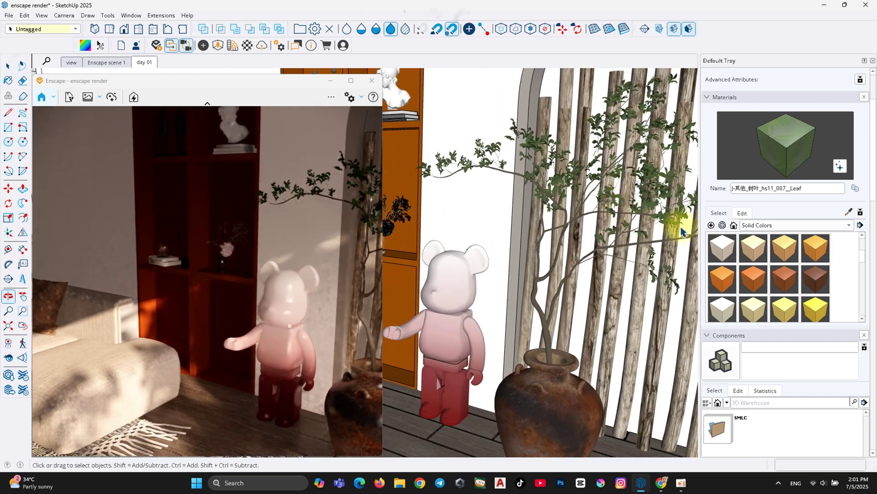
# Step: Load 3d66Model-1349295-files-2.jpg as the bear's Ceramic roughness texture
pyautogui.click(847, 213)
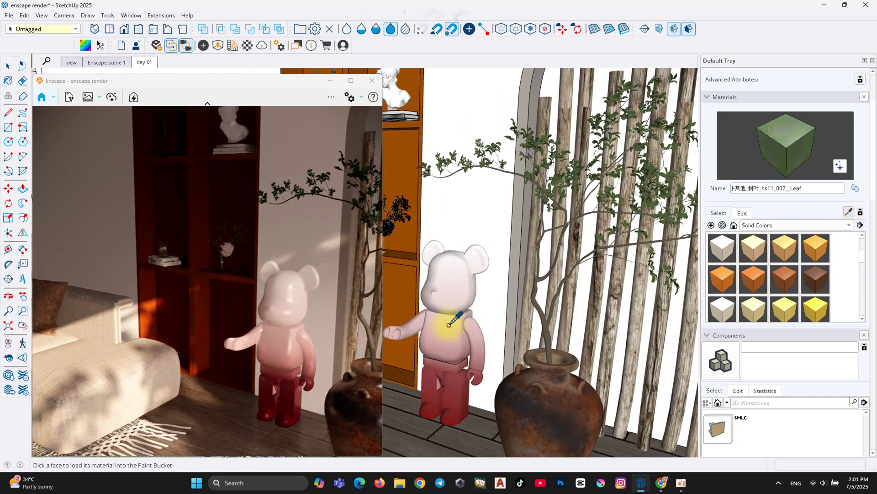
pyautogui.click(449, 325)
pyautogui.click(249, 48)
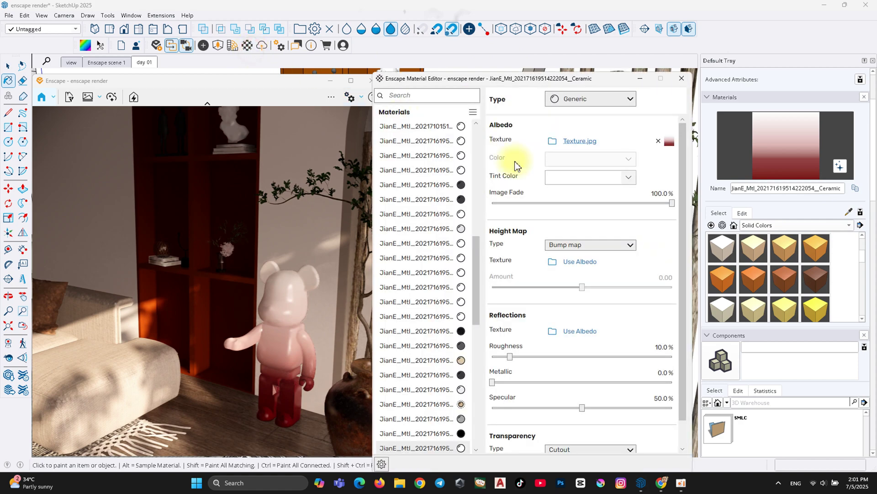
pyautogui.click(557, 334)
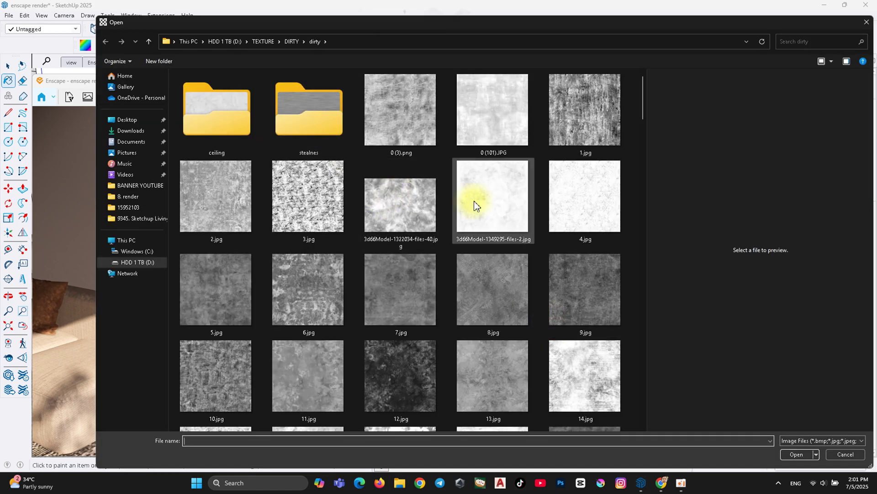
pyautogui.doubleClick(478, 204)
# Step: Invert the bear's roughness texture, untick Use Albedo and size it 3 m × 2 m
pyautogui.click(670, 330)
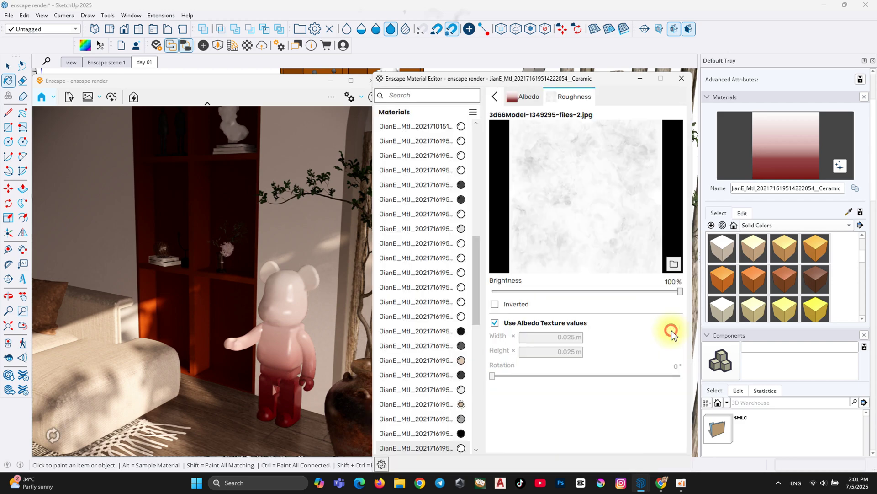
pyautogui.click(503, 304)
pyautogui.click(495, 322)
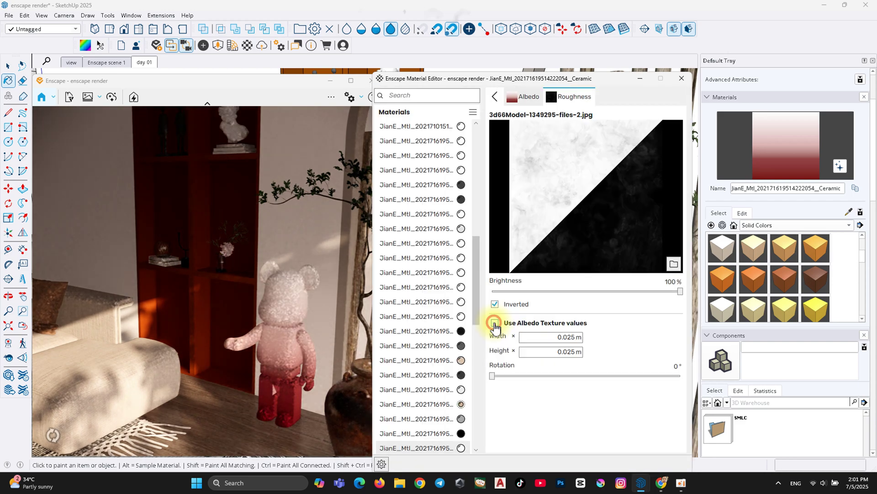
pyautogui.doubleClick(553, 337)
pyautogui.write('3')
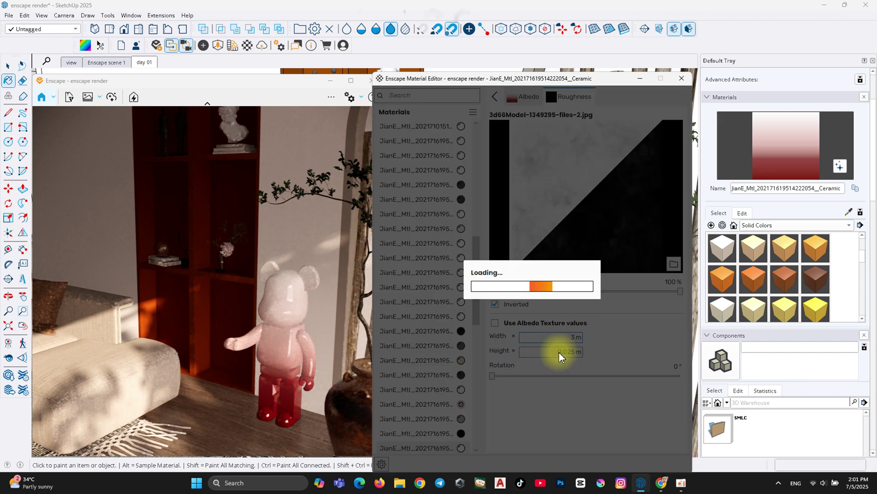
pyautogui.click(557, 352)
pyautogui.press('Return')
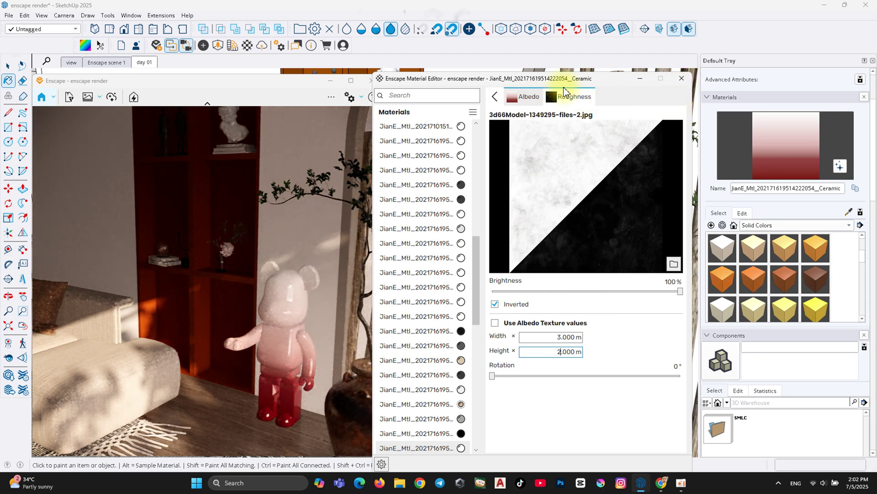
pyautogui.click(682, 80)
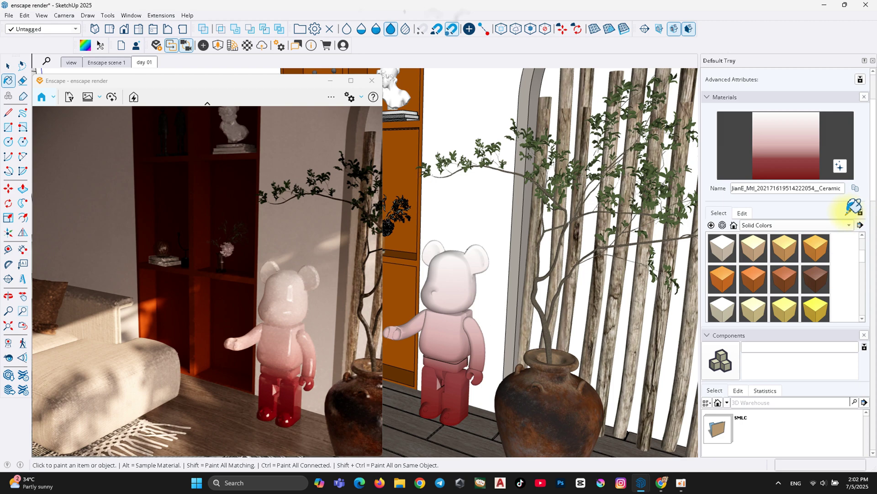
# Step: Load the dirt texture as the orange shelf's C07_Caramel_Shine roughness map
pyautogui.click(846, 211)
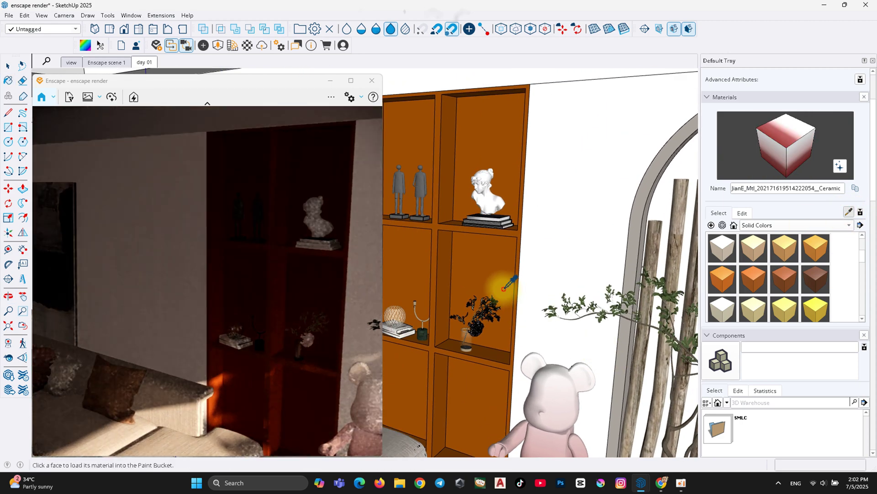
pyautogui.moveTo(492, 224)
pyautogui.mouseDown(button='middle')
pyautogui.moveTo(485, 269)
pyautogui.moveTo(496, 270)
pyautogui.moveTo(458, 215)
pyautogui.mouseUp(button='middle')
pyautogui.click(489, 269)
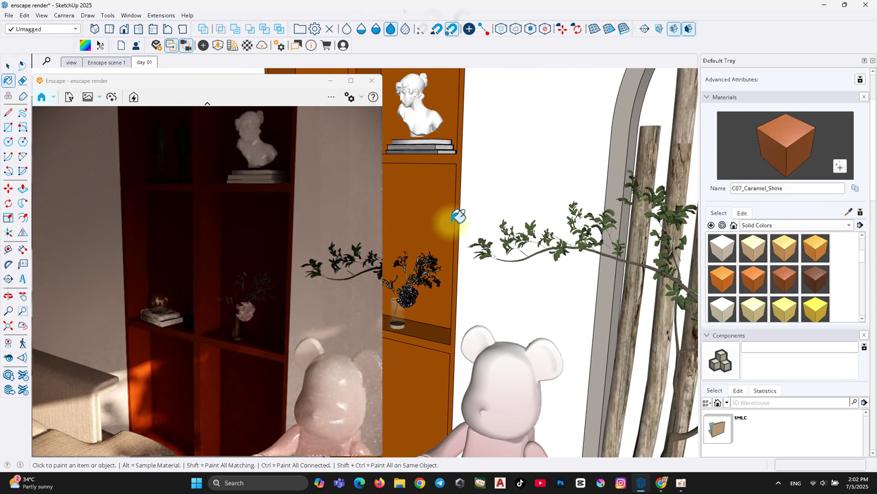
pyautogui.click(248, 45)
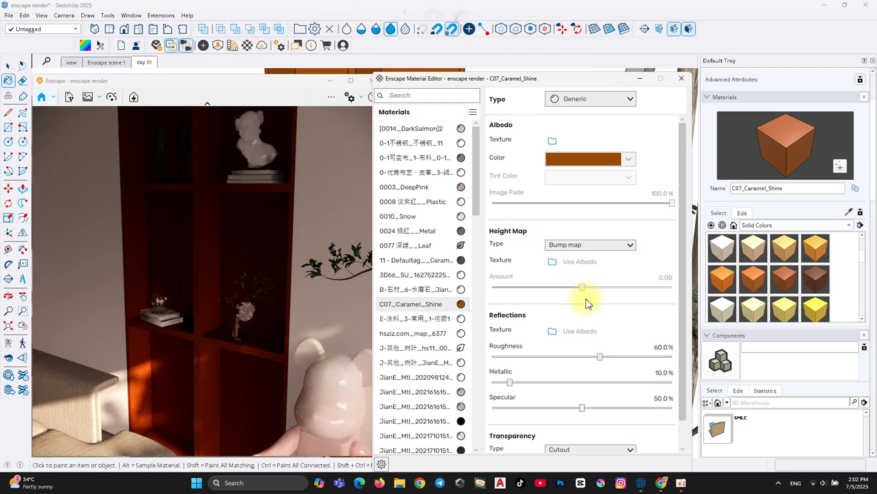
pyautogui.click(552, 332)
pyautogui.doubleClick(506, 194)
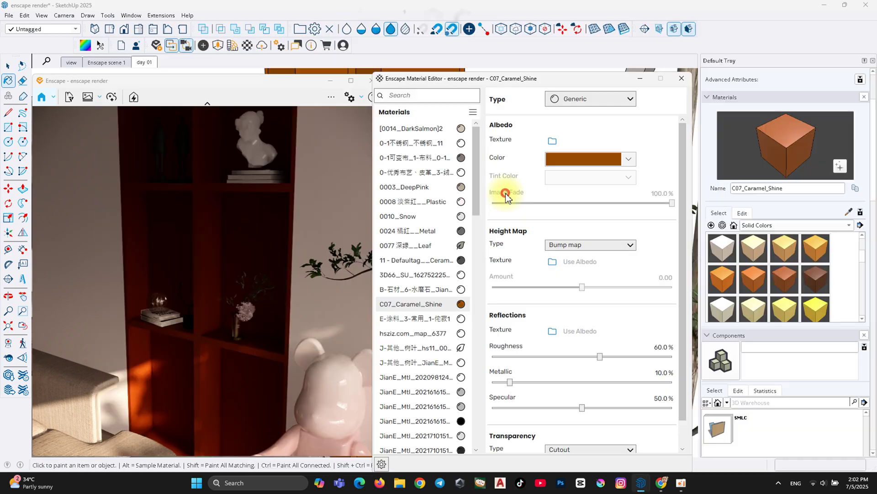
# Step: Invert the shelf's roughness map, size it 2 m and set brightness to 90%
pyautogui.click(668, 330)
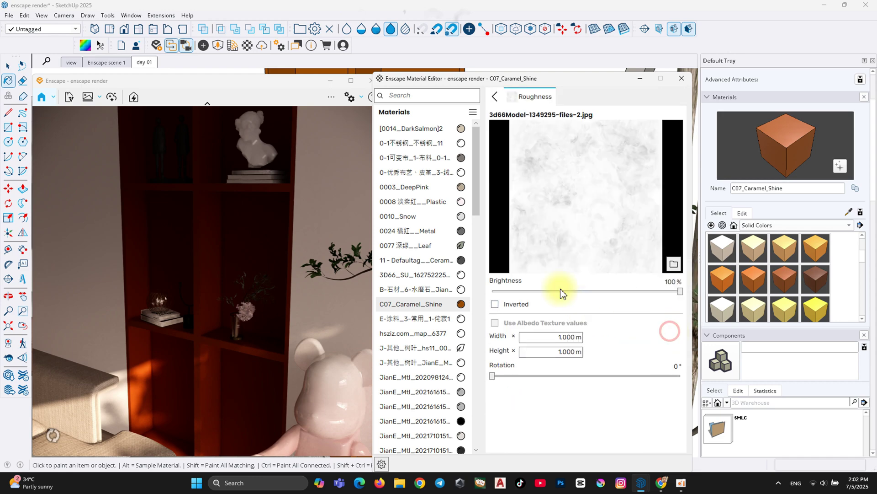
pyautogui.click(517, 306)
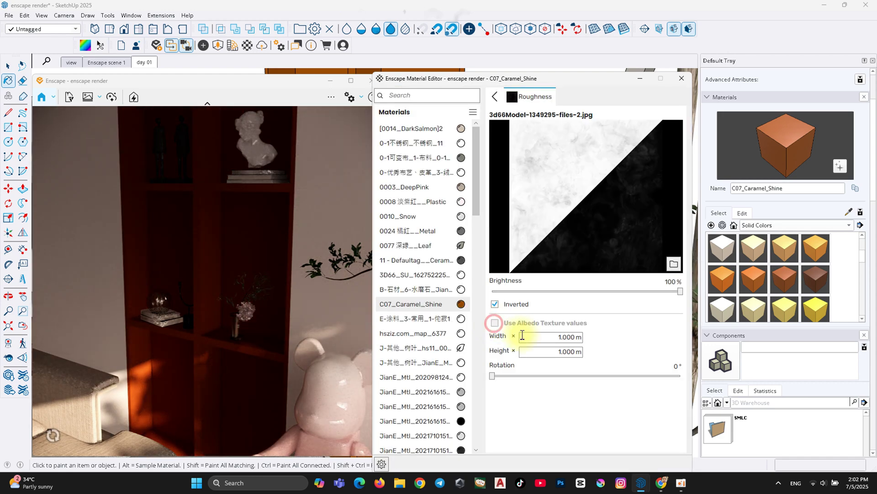
pyautogui.doubleClick(545, 338)
pyautogui.write('2')
pyautogui.press('Return')
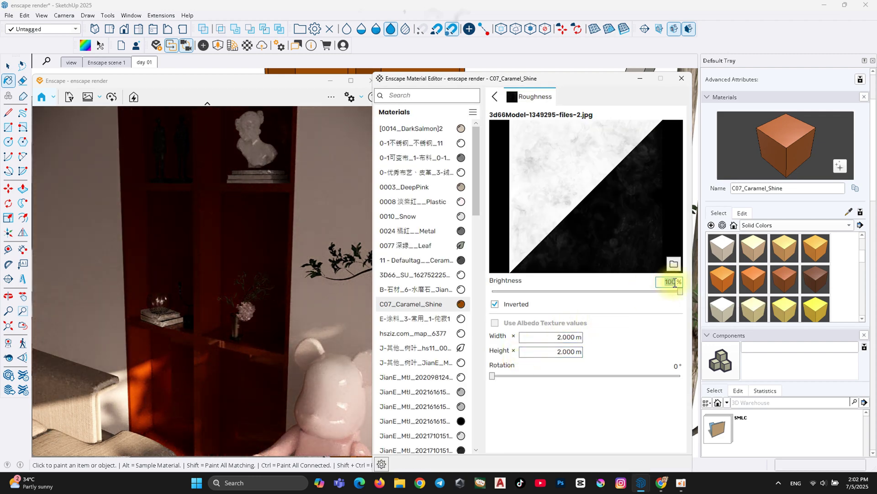
pyautogui.write('90')
pyautogui.press('Return')
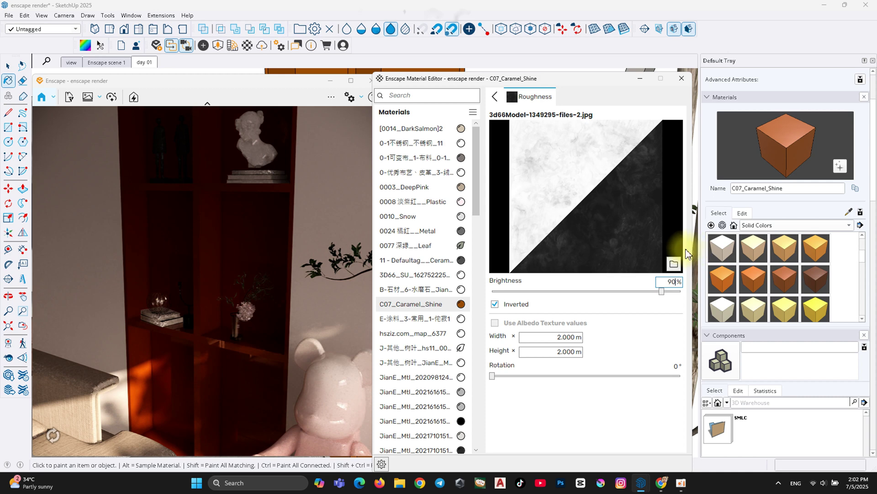
pyautogui.click(686, 79)
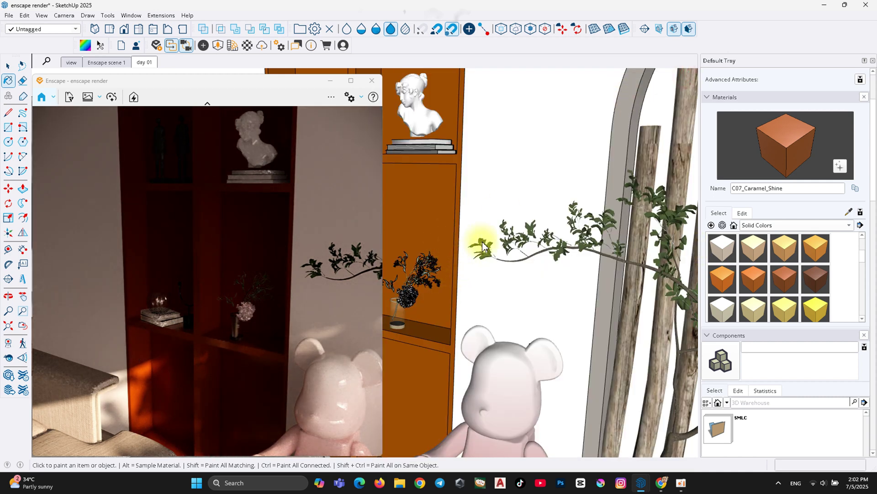
pyautogui.scroll(-2, 497, 249)
# Step: Remove the Texture.png albedo image from the arch rim's Material1 and set roughness to 48.7%
pyautogui.scroll(-2, 500, 239)
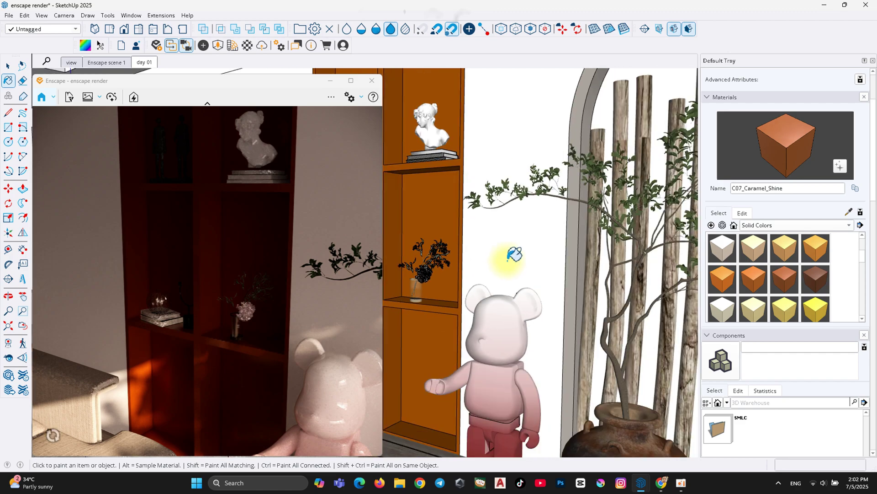
pyautogui.moveTo(512, 255)
pyautogui.mouseDown(button='middle')
pyautogui.moveTo(451, 293)
pyautogui.moveTo(411, 297)
pyautogui.moveTo(461, 276)
pyautogui.moveTo(395, 341)
pyautogui.mouseUp(button='middle')
pyautogui.press('b')
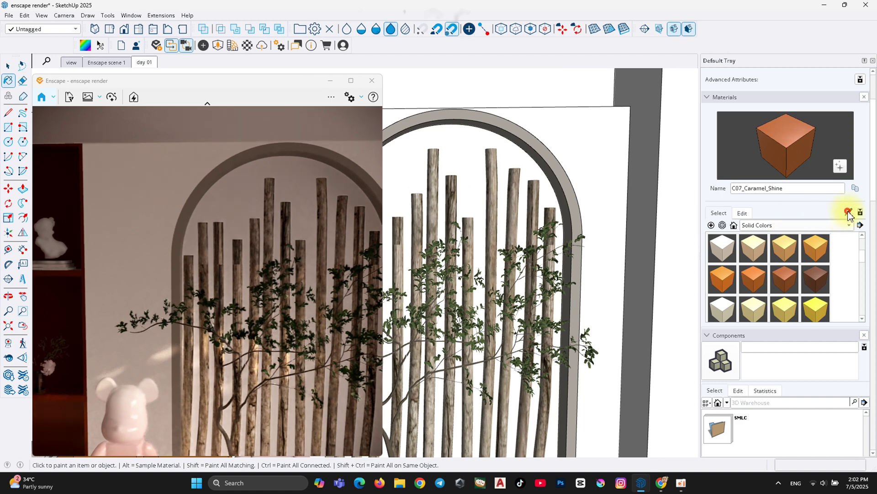
pyautogui.keyDown('alt'); pyautogui.click(544, 154); pyautogui.keyUp('alt')
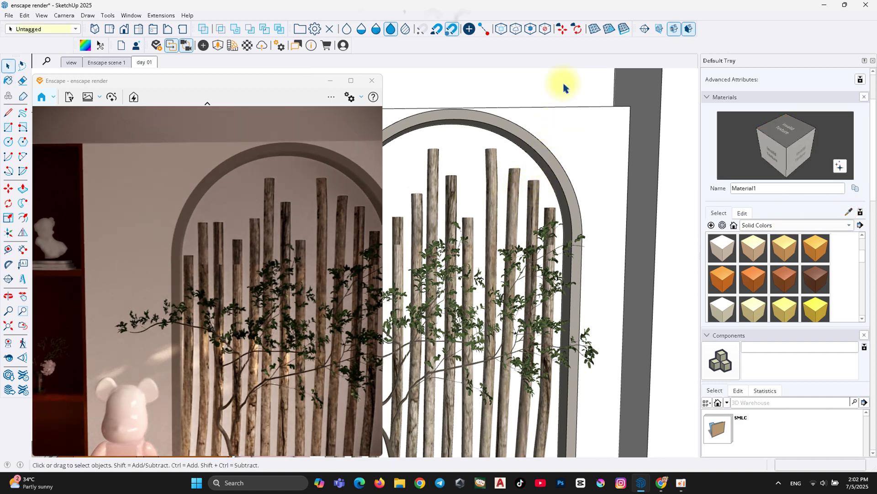
pyautogui.click(245, 47)
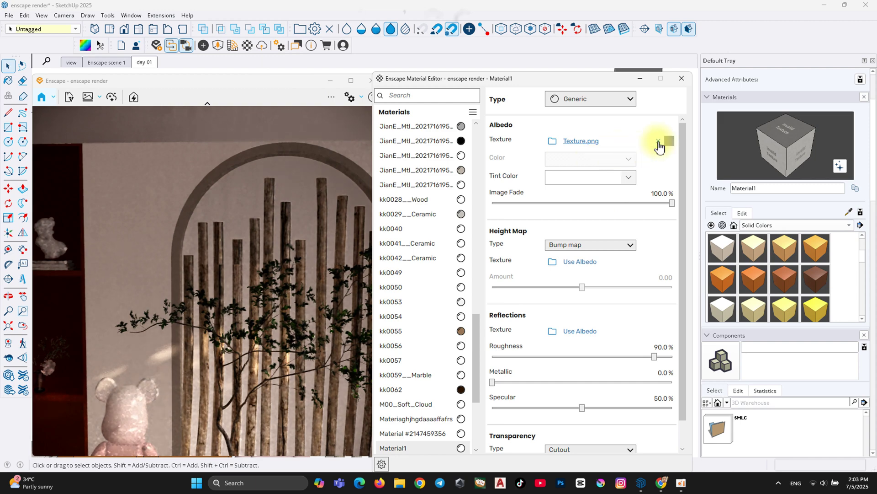
pyautogui.click(658, 143)
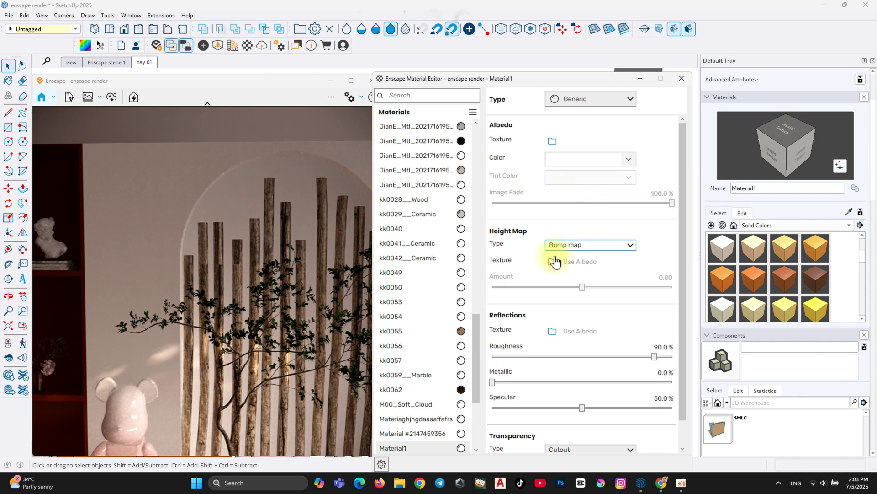
pyautogui.moveTo(617, 407); pyautogui.dragTo(625, 408)
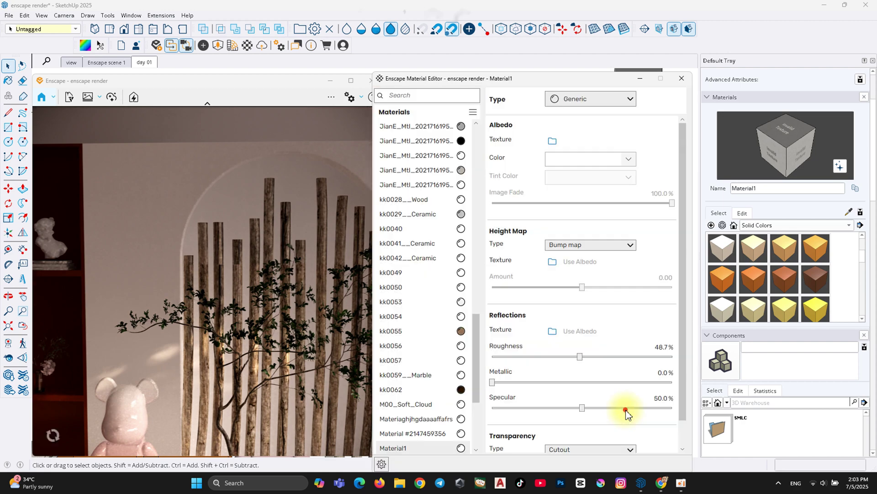
pyautogui.click(682, 78)
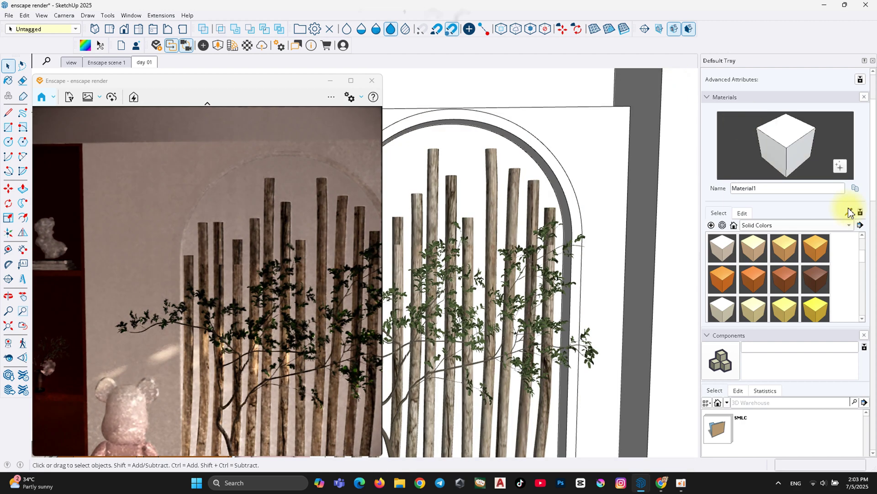
# Step: Load the 3d66Model-1349295-files-2.jpg dirt texture as the wall paint's roughness map
pyautogui.click(849, 211)
pyautogui.click(599, 167)
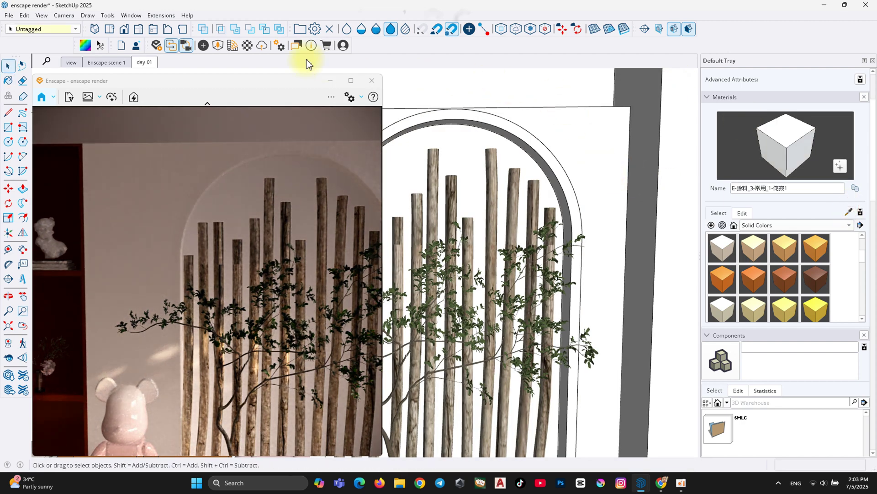
pyautogui.click(253, 46)
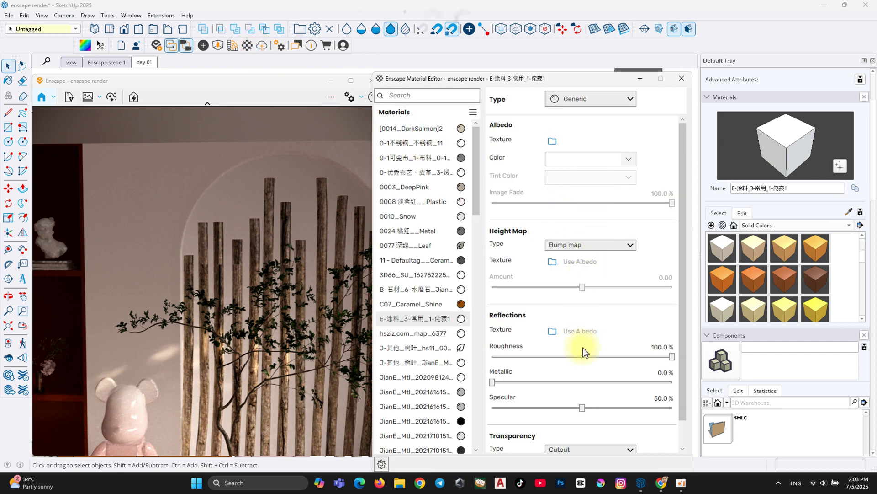
pyautogui.click(553, 331)
pyautogui.doubleClick(492, 180)
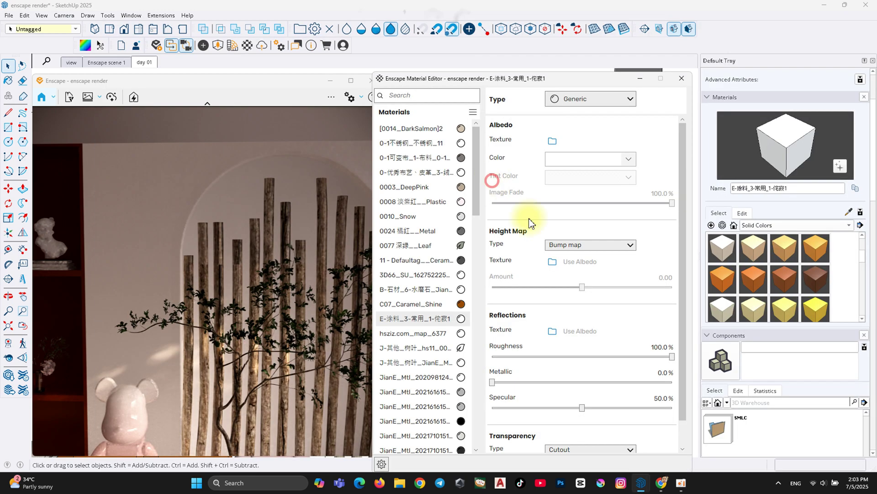
# Step: Invert the roughness map and set its brightness to 90% and width to 2 m
pyautogui.click(669, 330)
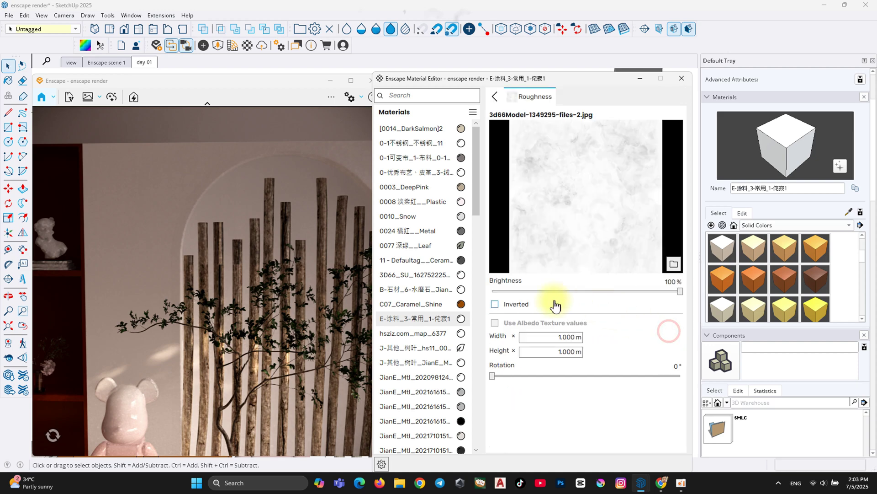
pyautogui.click(509, 304)
pyautogui.click(660, 291)
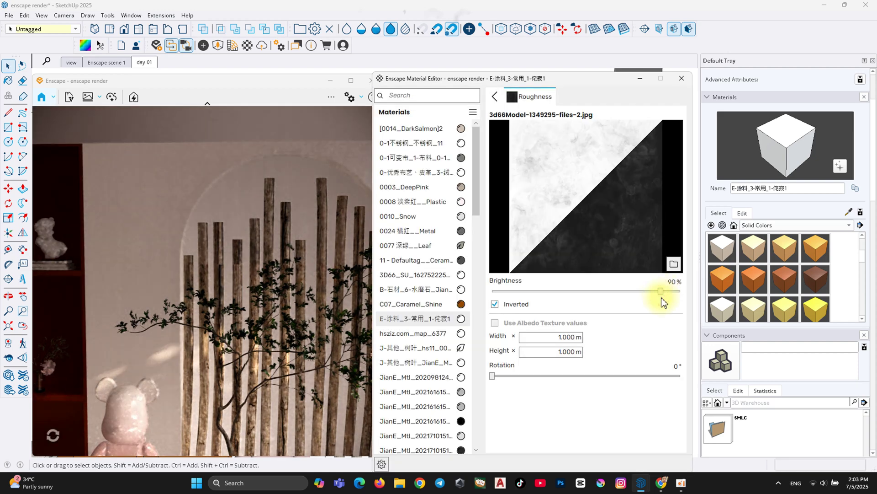
pyautogui.click(558, 337)
pyautogui.write('2')
pyautogui.press('Return')
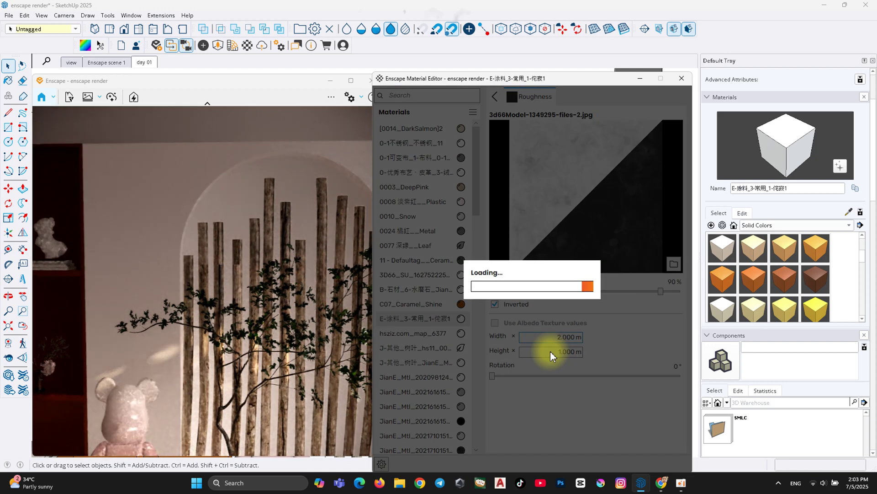
pyautogui.click(681, 78)
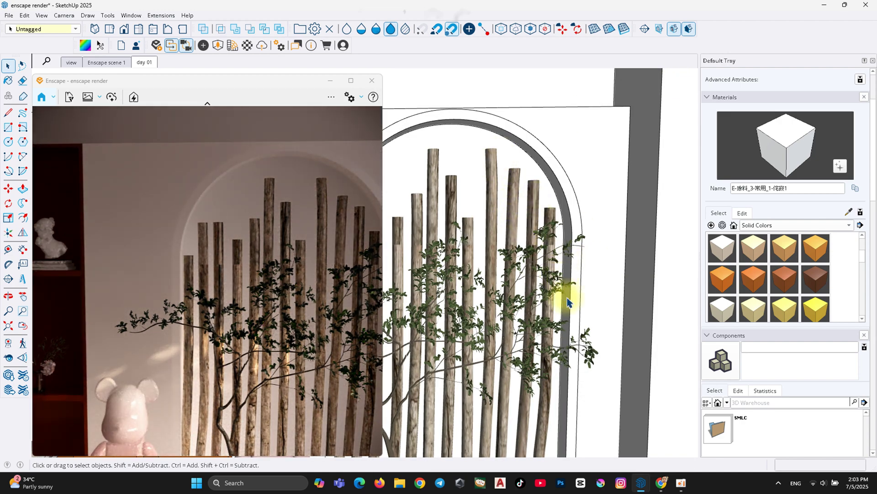
pyautogui.scroll(-2, 566, 247)
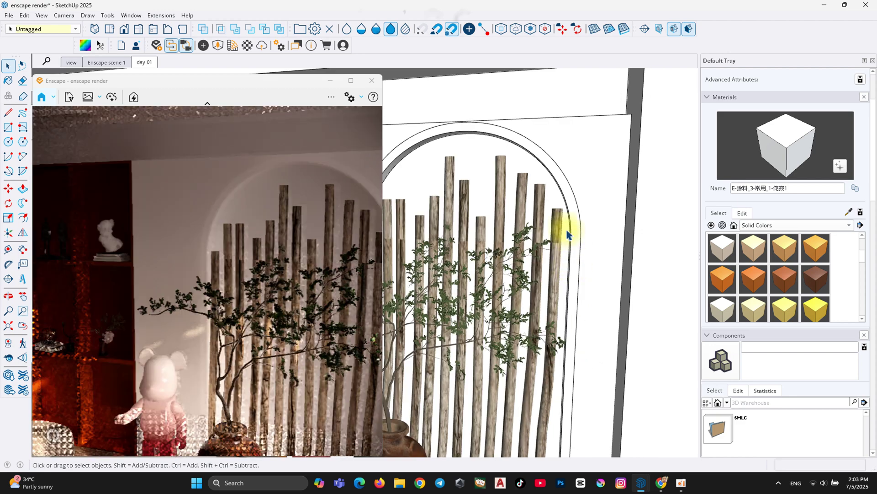
pyautogui.scroll(-2, 539, 123)
pyautogui.scroll(5, 533, 123)
pyautogui.scroll(3, 525, 133)
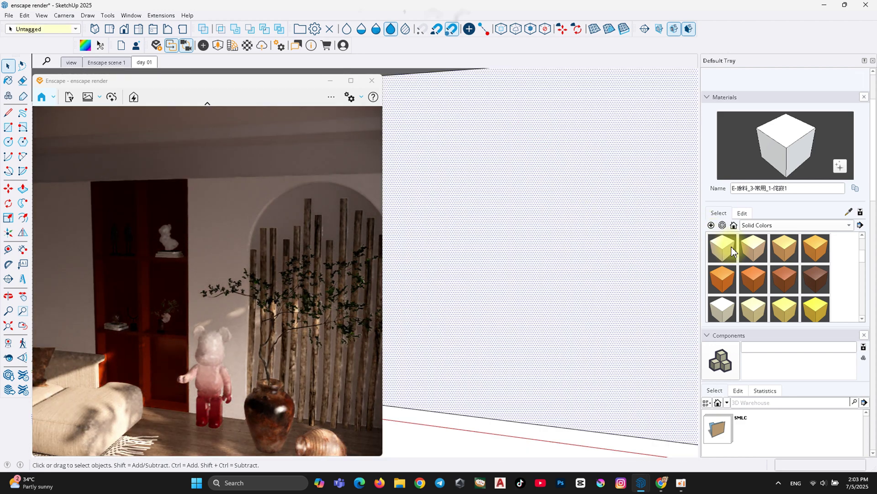
# Step: Paint the arch's back wall with the E02_Pale_Lime colour
pyautogui.scroll(-3, 754, 274)
pyautogui.click(753, 248)
pyautogui.scroll(-5, 490, 208)
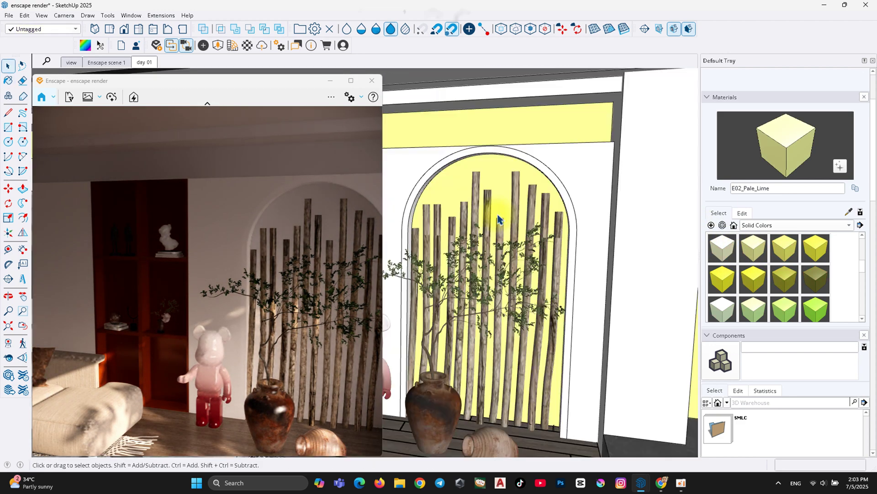
pyautogui.moveTo(574, 210); pyautogui.dragTo(587, 234, button='middle')
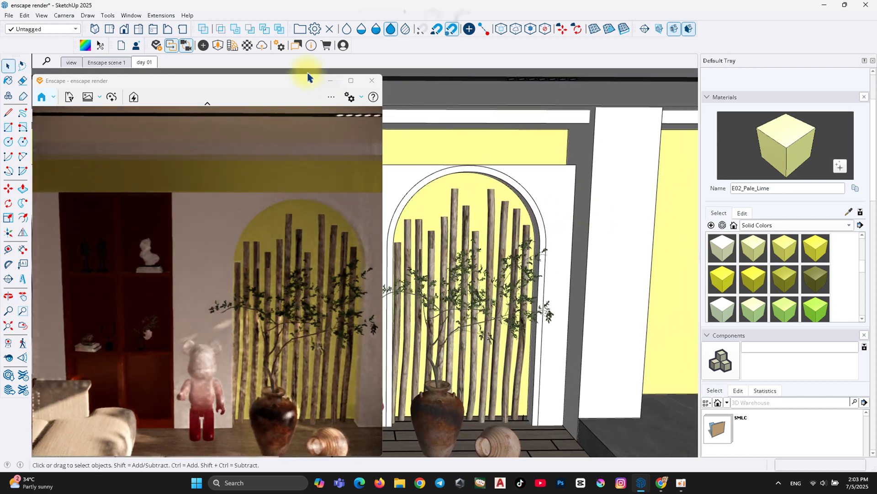
# Step: Set the E02_Pale_Lime material's Enscape albedo colour to white
pyautogui.click(232, 45)
pyautogui.click(552, 167)
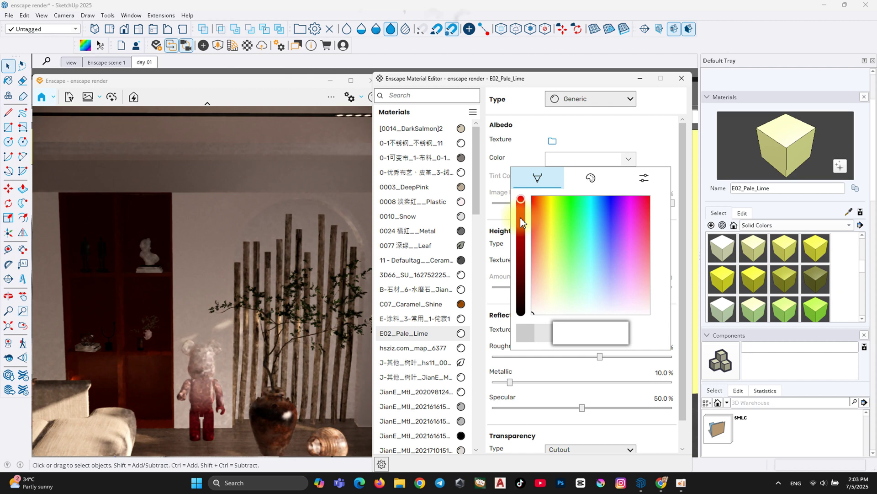
pyautogui.click(521, 217)
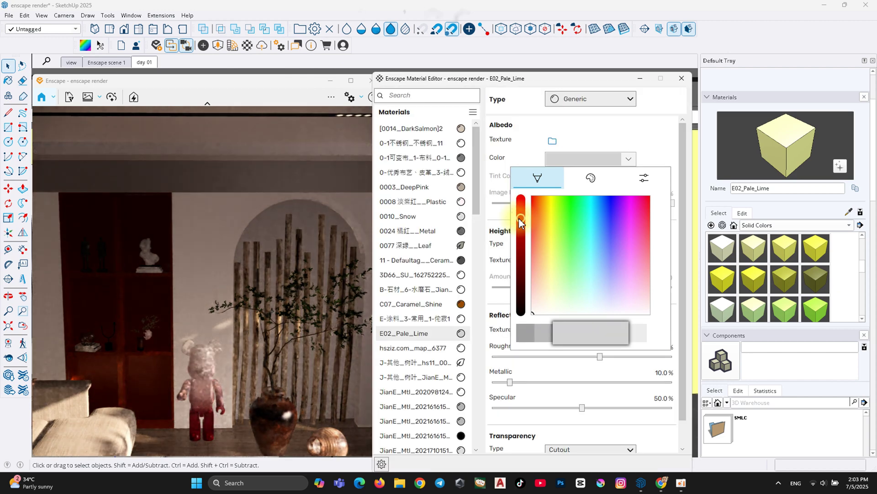
pyautogui.moveTo(520, 217); pyautogui.dragTo(521, 197)
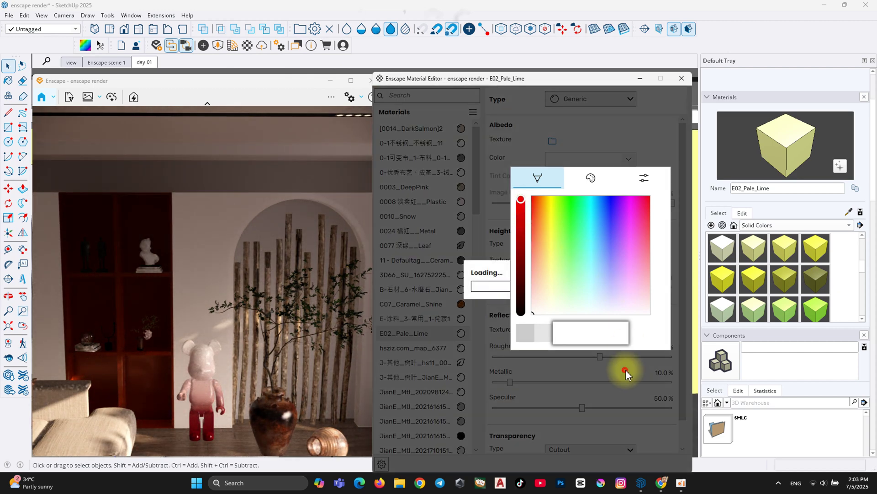
pyautogui.click(625, 369)
# Step: Load 0 (3).png as the material's height map bump texture
pyautogui.click(553, 262)
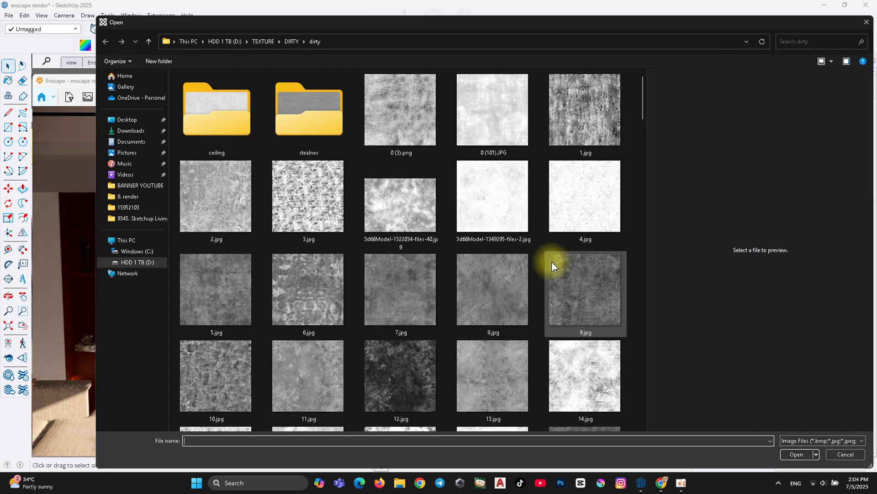
pyautogui.click(235, 201)
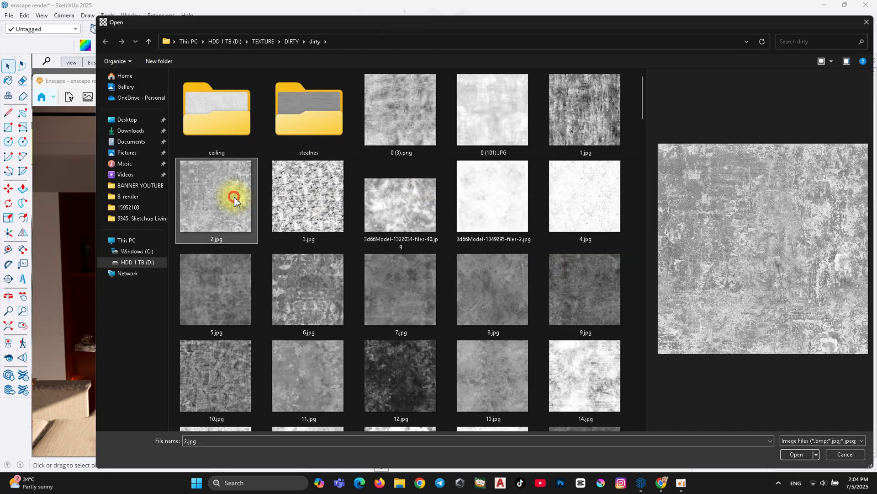
pyautogui.click(408, 120)
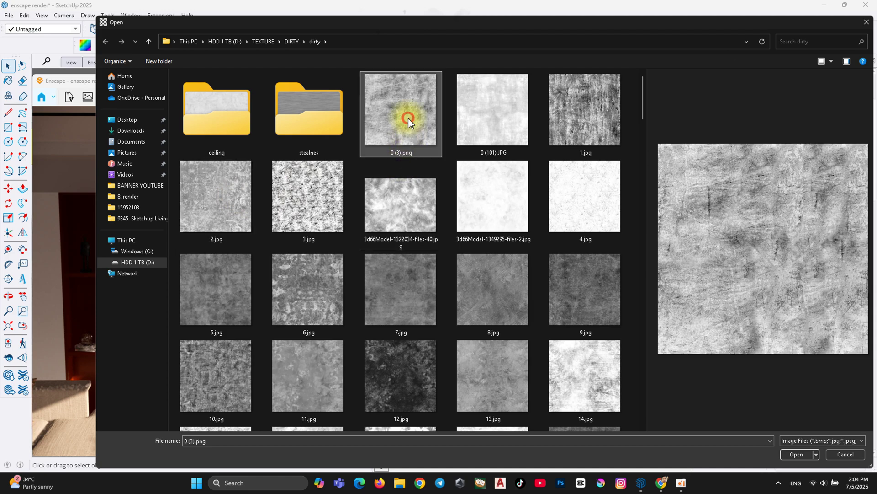
pyautogui.doubleClick(408, 120)
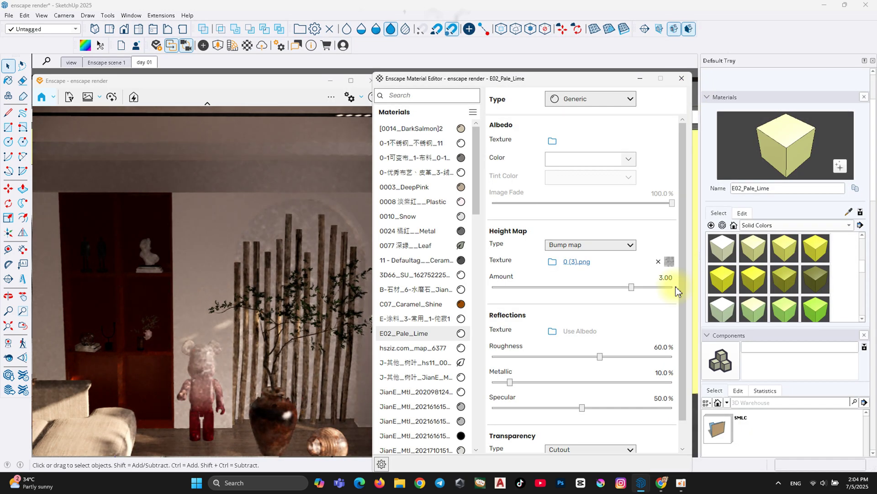
pyautogui.click(684, 80)
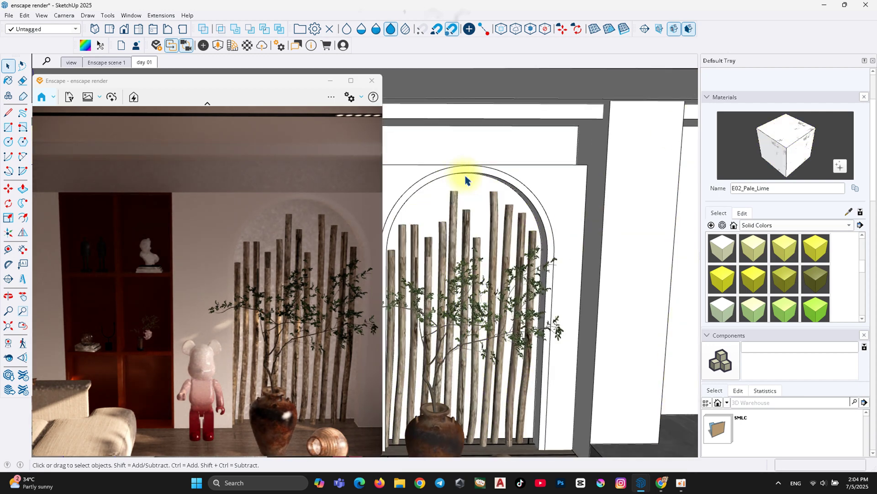
# Step: Replace the wall material's bump texture with IMG_4629.JPG
pyautogui.scroll(3, 480, 182)
pyautogui.scroll(3, 495, 188)
pyautogui.moveTo(495, 188)
pyautogui.mouseDown(button='middle')
pyautogui.moveTo(498, 247)
pyautogui.moveTo(535, 221)
pyautogui.moveTo(552, 284)
pyautogui.moveTo(537, 198)
pyautogui.moveTo(543, 222)
pyautogui.moveTo(544, 188)
pyautogui.moveTo(509, 182)
pyautogui.moveTo(454, 300)
pyautogui.moveTo(355, 221)
pyautogui.moveTo(447, 164)
pyautogui.mouseUp(button='middle')
pyautogui.scroll(-3, 581, 255)
pyautogui.scroll(-3, 583, 235)
pyautogui.scroll(3, 466, 176)
pyautogui.scroll(3, 465, 175)
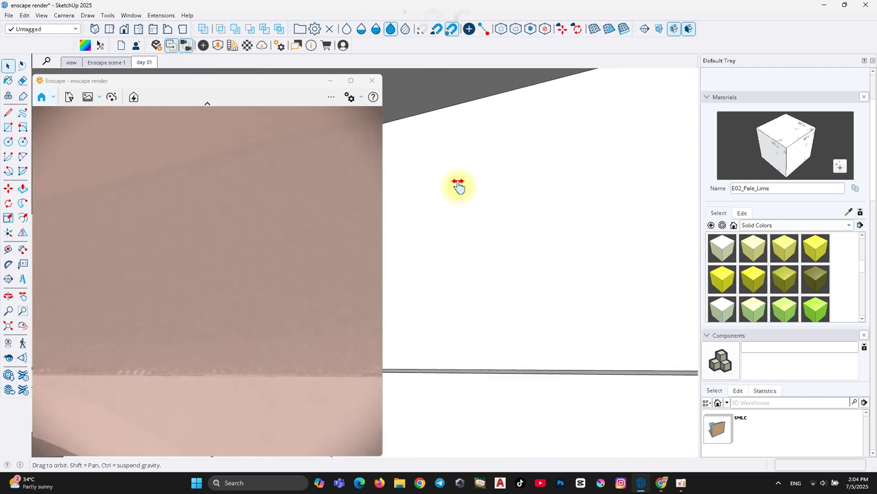
pyautogui.scroll(2, 457, 186)
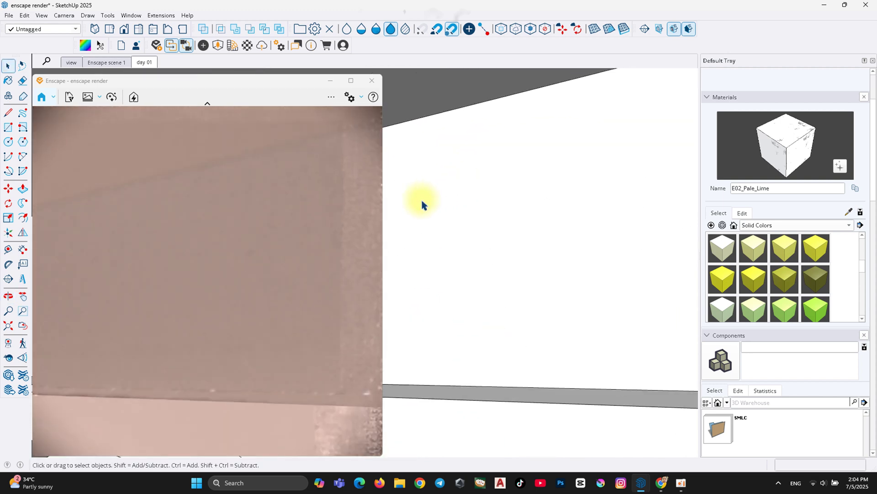
pyautogui.click(248, 45)
pyautogui.click(666, 261)
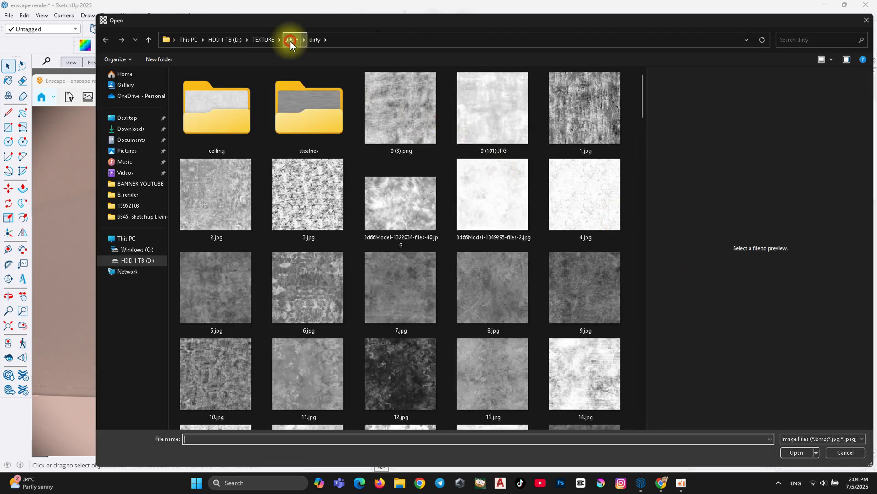
pyautogui.click(290, 40)
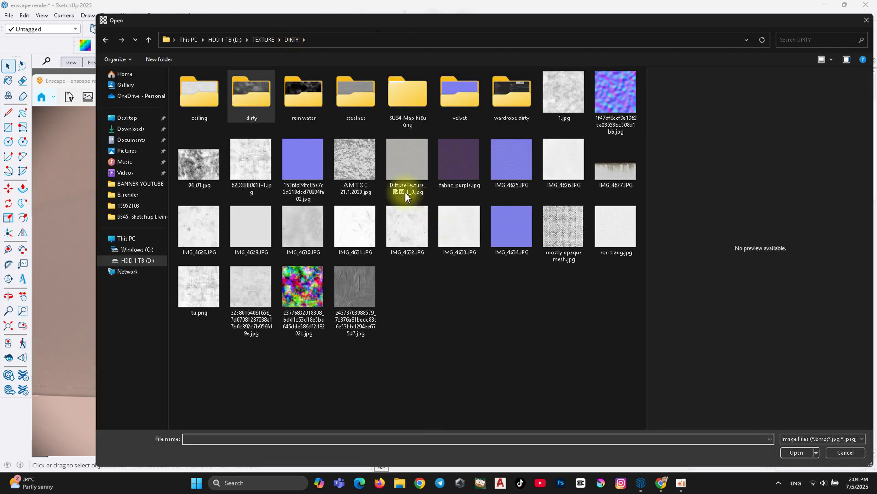
pyautogui.click(311, 163)
pyautogui.click(242, 234)
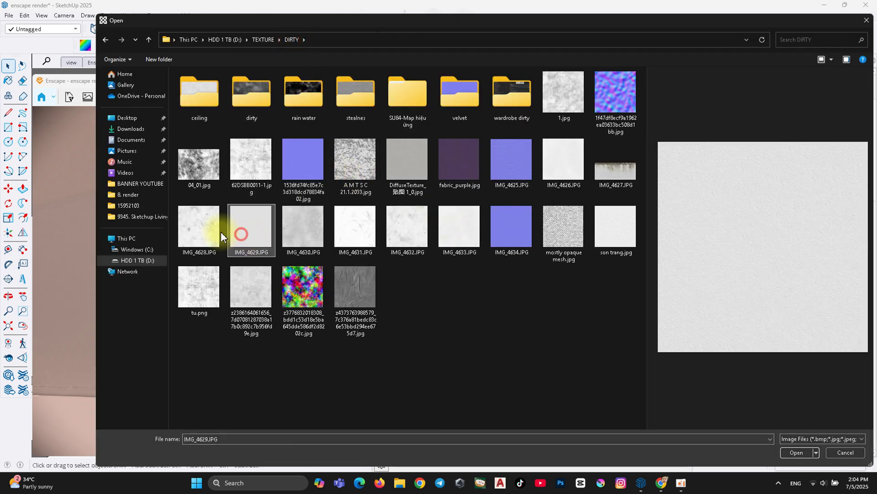
pyautogui.click(214, 233)
pyautogui.click(244, 235)
pyautogui.doubleClick(243, 236)
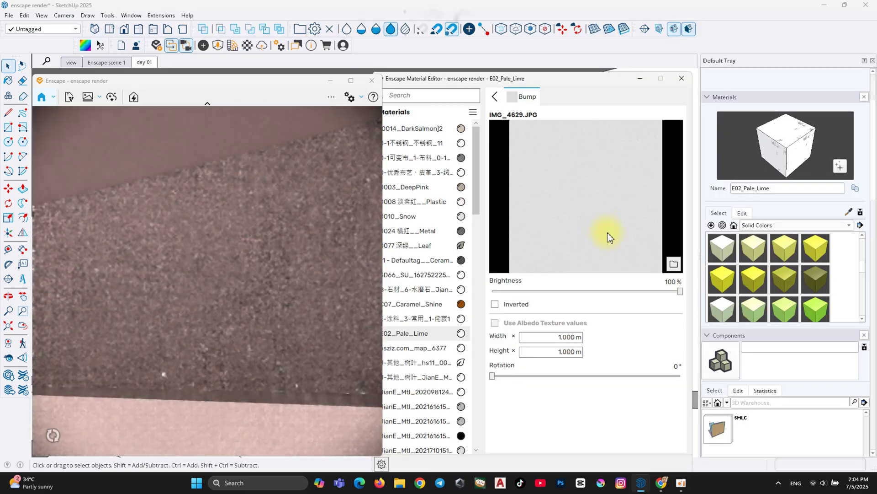
# Step: Lower the bump amount for the new IMG_4629.JPG texture
pyautogui.click(495, 96)
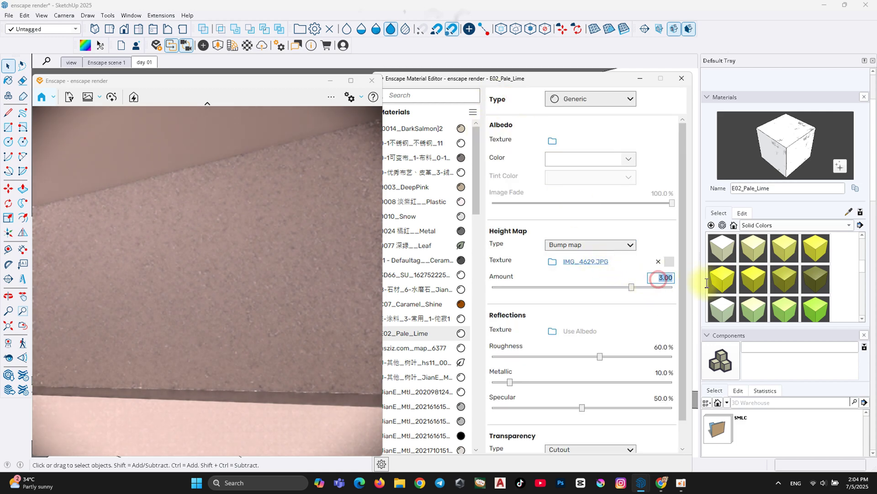
pyautogui.write('.5')
pyautogui.press('Return')
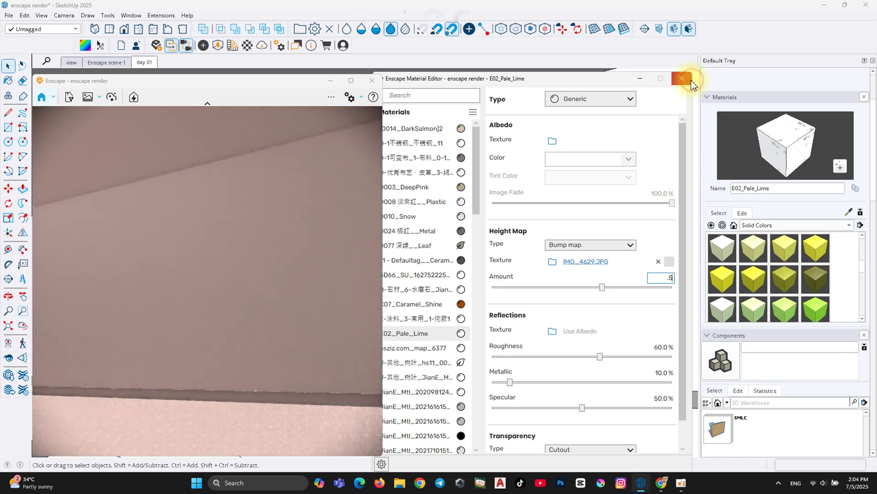
pyautogui.click(681, 79)
pyautogui.scroll(-3, 522, 220)
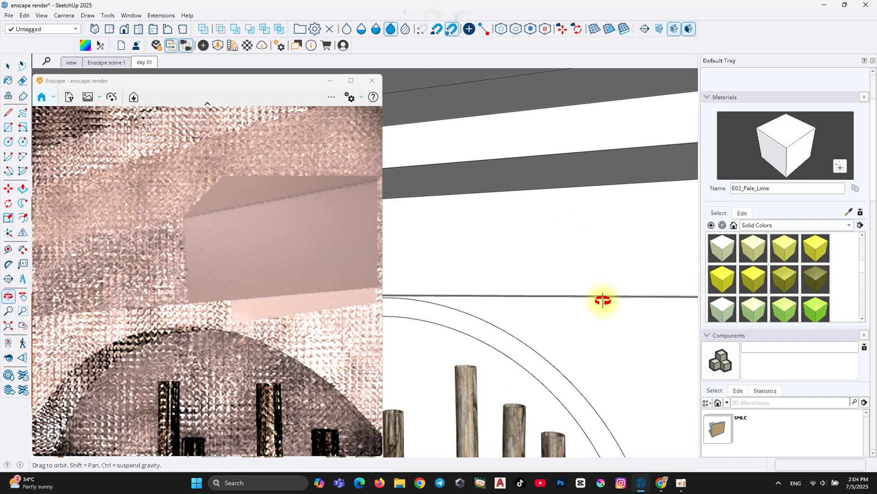
pyautogui.scroll(-2, 601, 298)
pyautogui.scroll(2, 552, 284)
pyautogui.scroll(2, 531, 231)
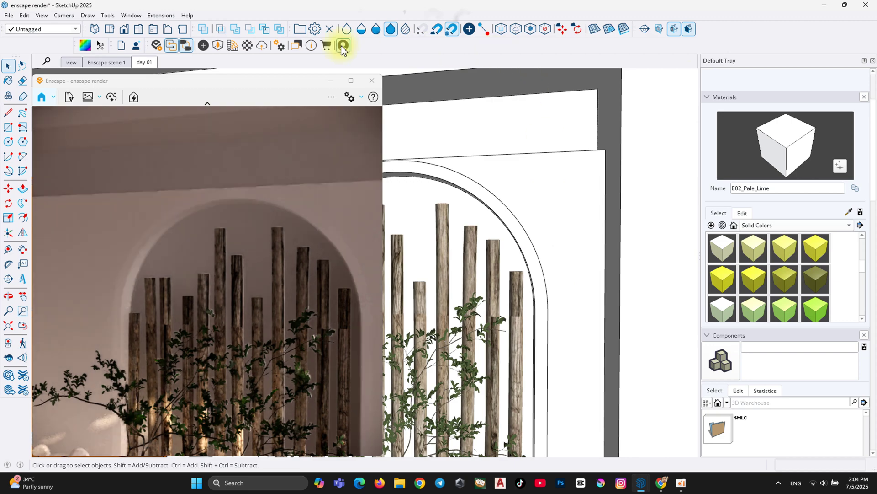
# Step: Swap E02_Pale_Lime's height map for a blue normal map image
pyautogui.click(234, 45)
pyautogui.click(667, 263)
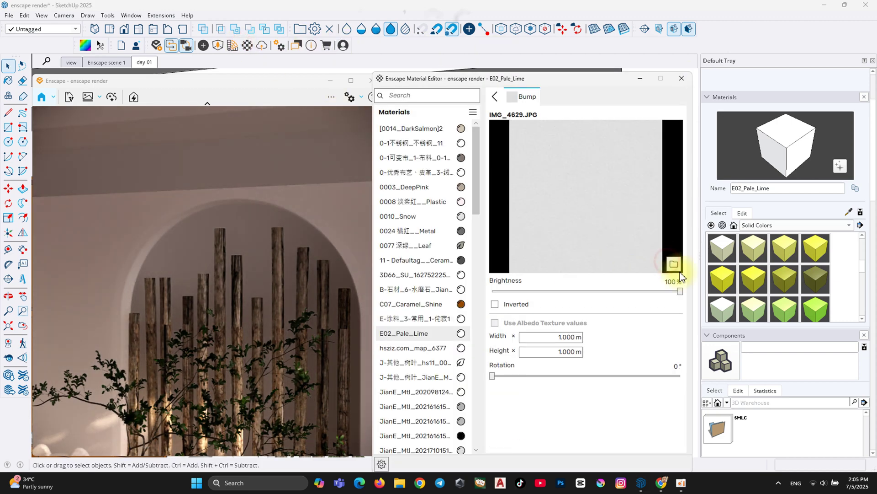
pyautogui.click(675, 264)
pyautogui.click(288, 163)
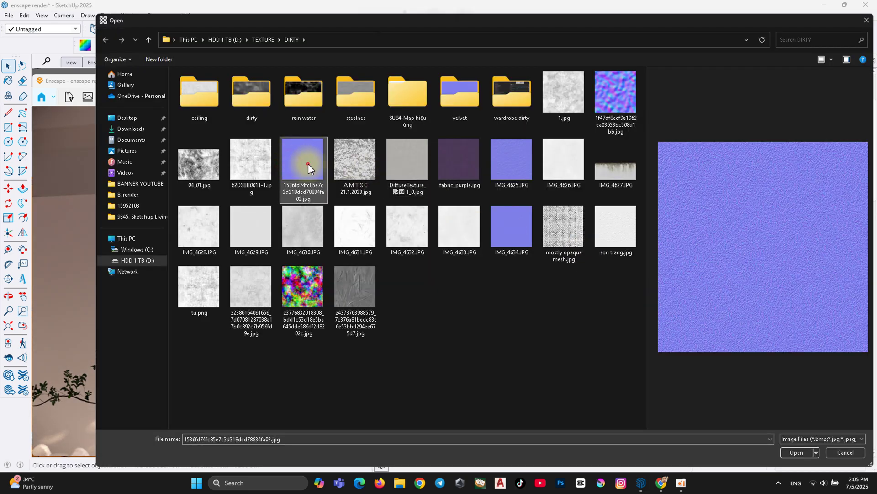
pyautogui.doubleClick(308, 163)
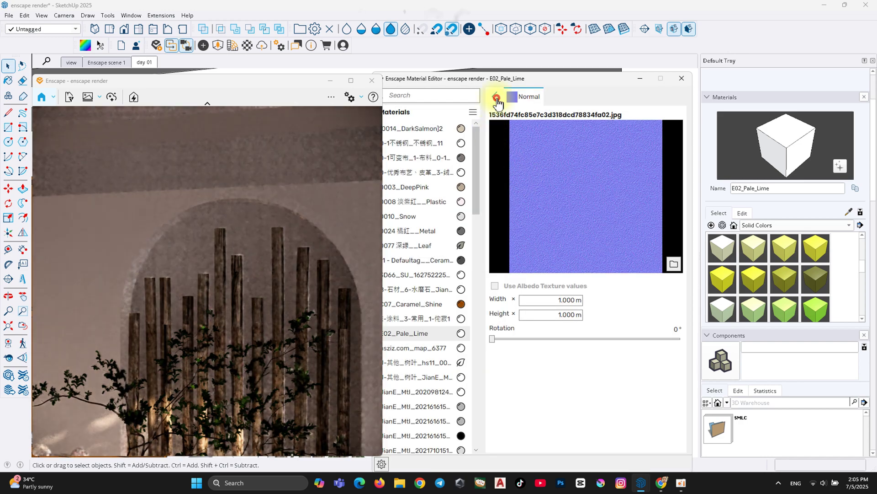
pyautogui.click(495, 96)
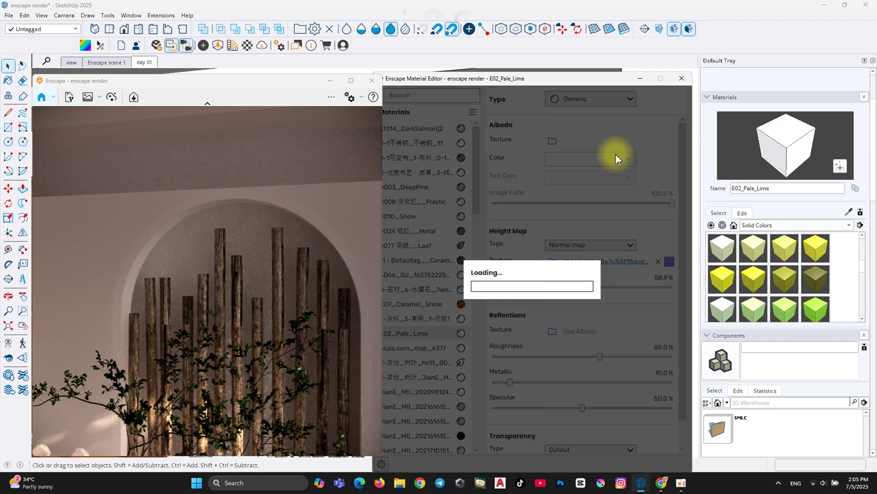
pyautogui.click(681, 78)
pyautogui.moveTo(519, 239)
pyautogui.mouseDown(button='middle')
pyautogui.moveTo(664, 255)
pyautogui.moveTo(649, 237)
pyautogui.mouseUp(button='middle')
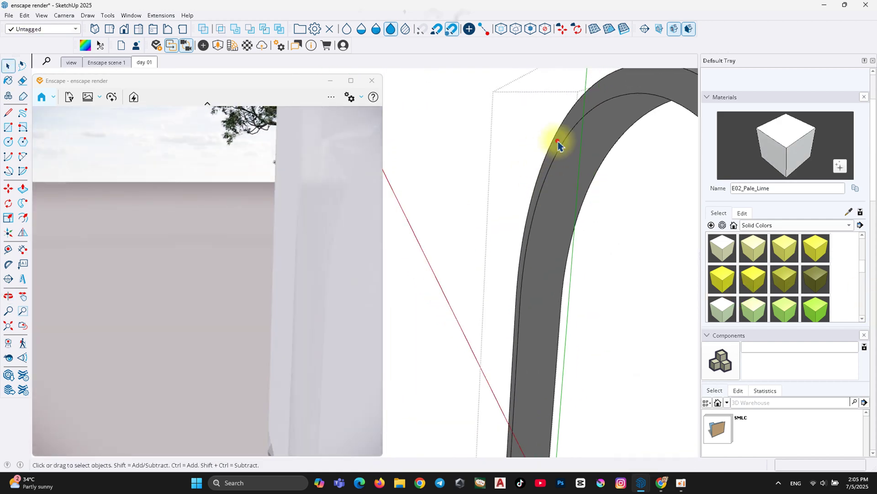
# Step: Paint the arch rim with the C04_Amber_Sunshine material
pyautogui.scroll(-1, 782, 277)
pyautogui.scroll(1, 773, 288)
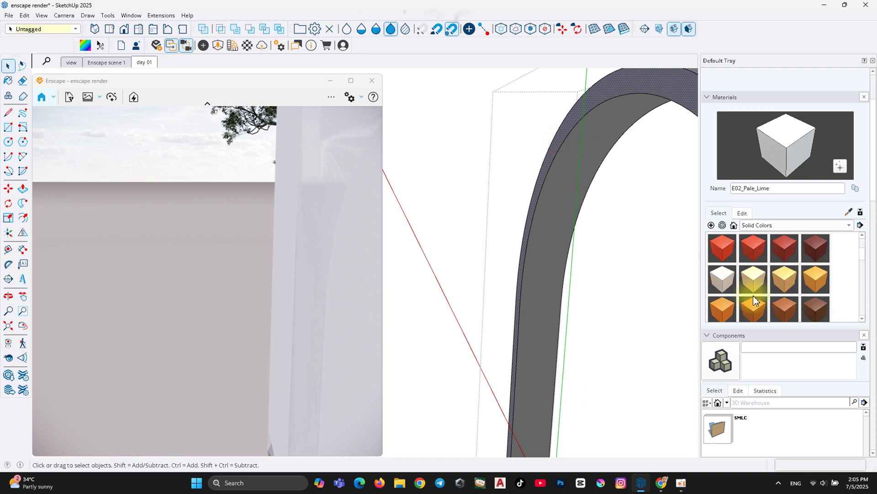
pyautogui.click(816, 286)
pyautogui.click(654, 86)
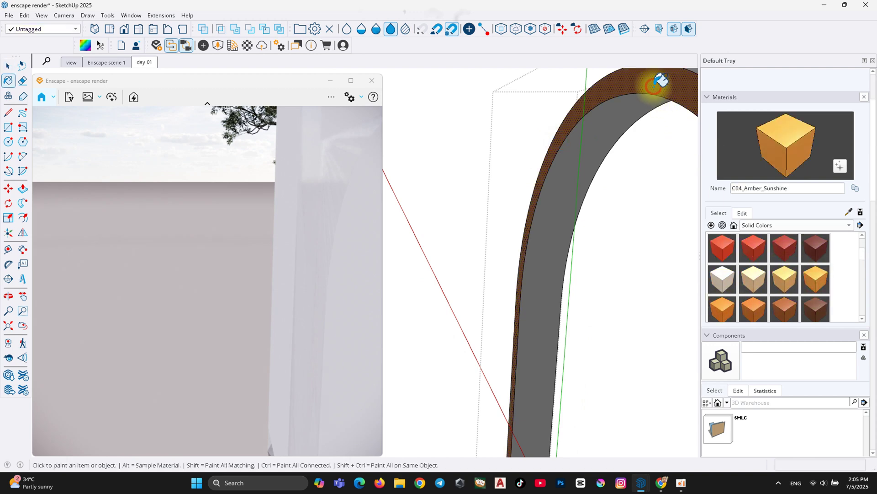
pyautogui.click(655, 91)
pyautogui.moveTo(606, 94)
pyautogui.mouseDown(button='middle')
pyautogui.moveTo(440, 170)
pyautogui.moveTo(474, 141)
pyautogui.mouseUp(button='middle')
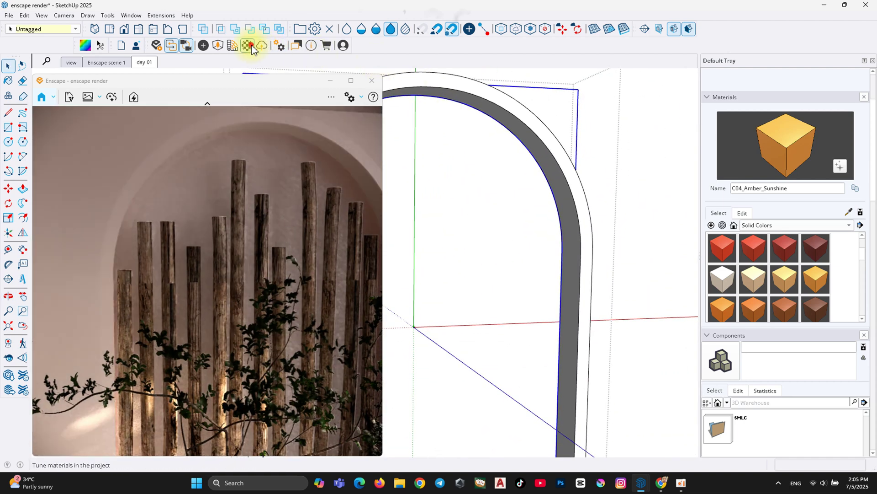
# Step: Make C04_Amber_Sunshine a self-illuminated material at 10,000 cd/m² luminance
pyautogui.click(247, 45)
pyautogui.click(590, 99)
pyautogui.click(590, 218)
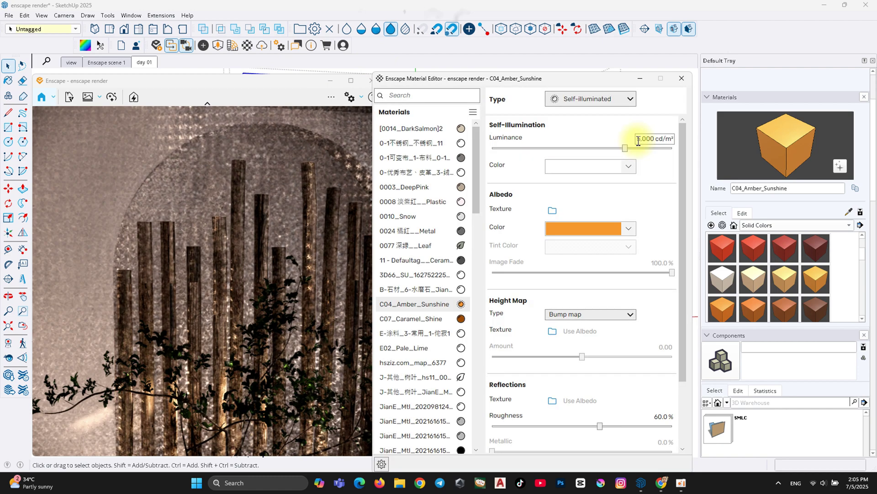
pyautogui.click(638, 140)
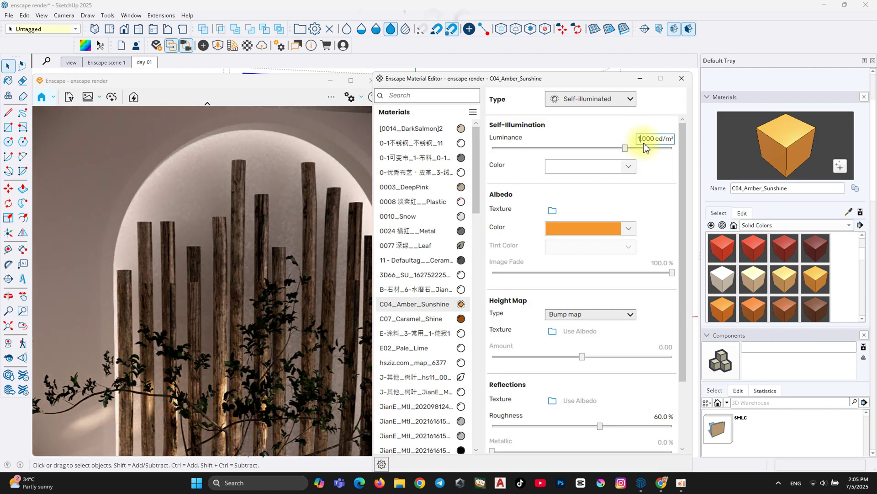
pyautogui.write('10')
# Step: Try orange and blue glow colours, then settle on yellow self-illumination
pyautogui.click(615, 173)
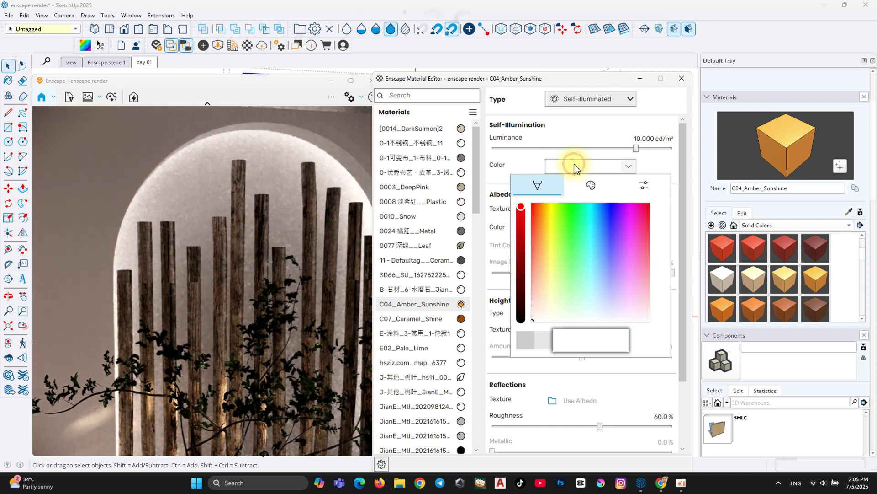
pyautogui.click(588, 185)
pyautogui.click(529, 301)
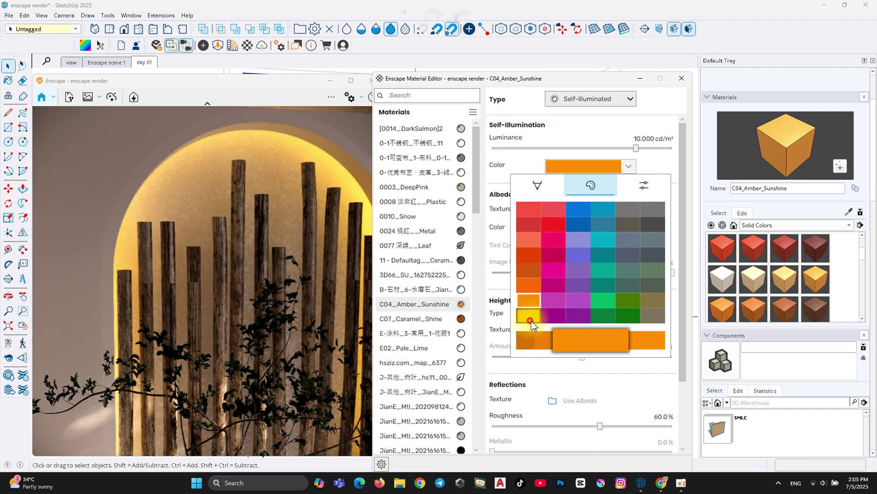
pyautogui.click(532, 321)
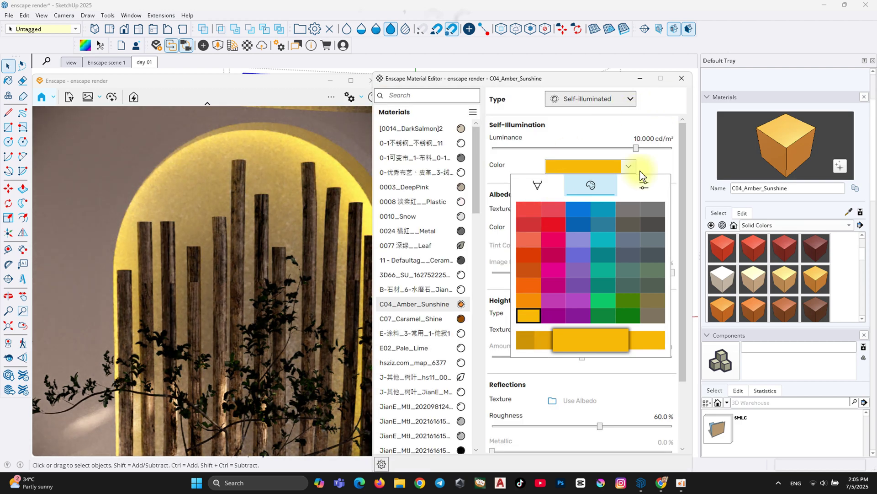
pyautogui.click(579, 211)
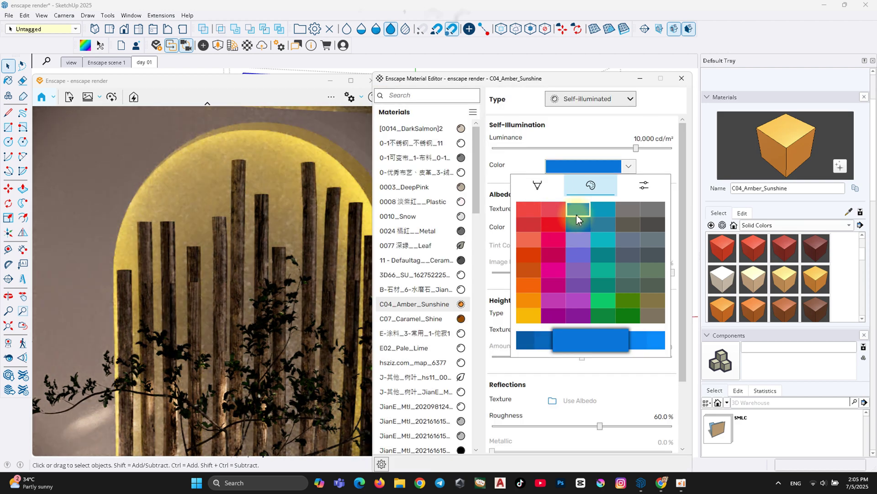
pyautogui.click(529, 314)
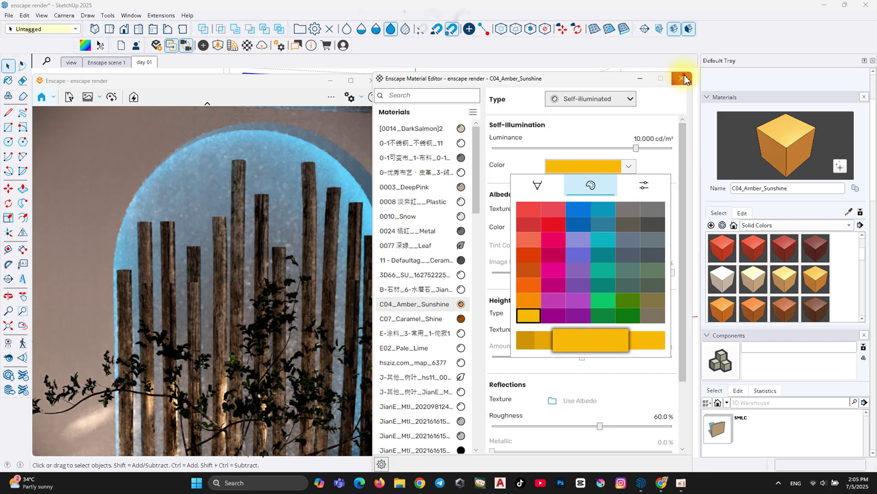
pyautogui.click(681, 79)
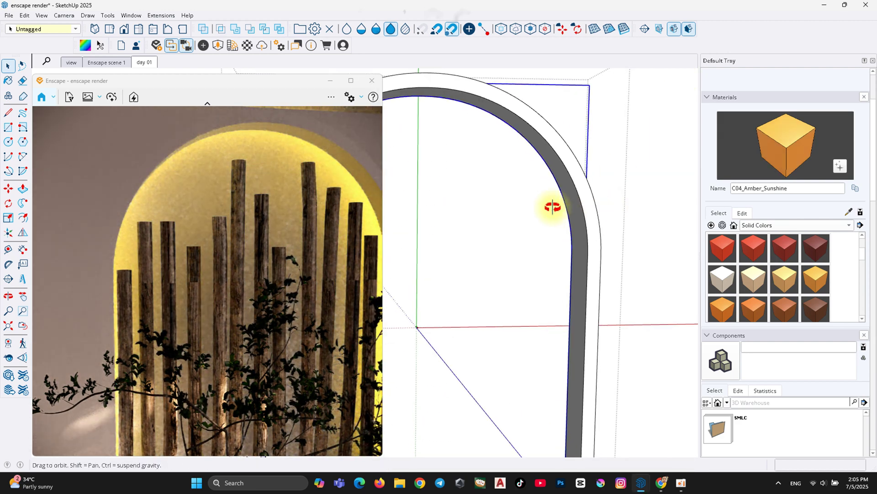
# Step: Switch to the day 01 scene
pyautogui.moveTo(552, 207); pyautogui.dragTo(519, 117, button='middle')
pyautogui.click(185, 45)
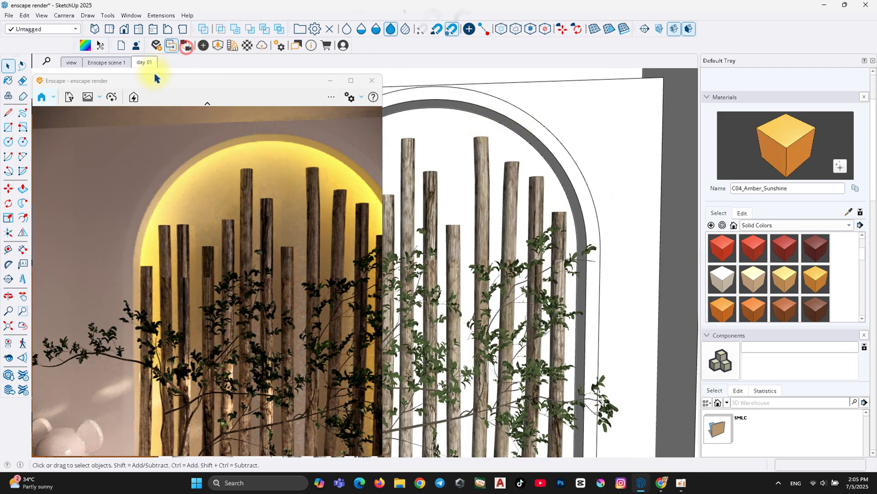
pyautogui.click(143, 63)
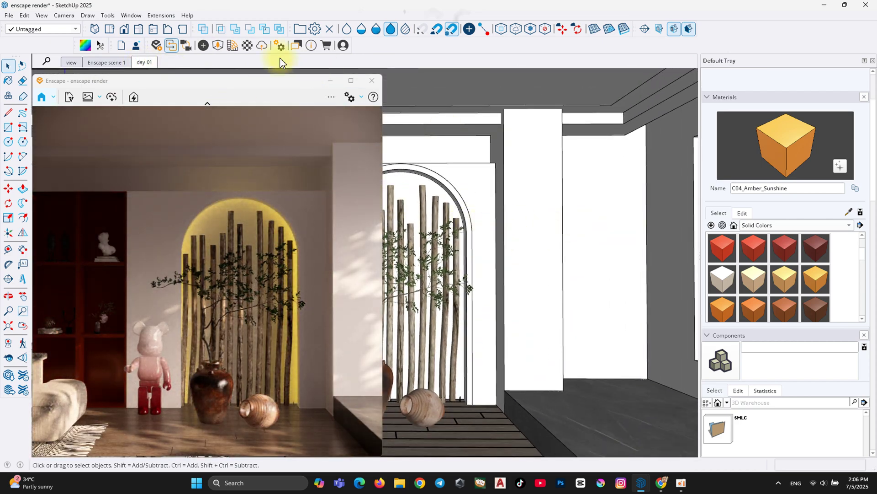
# Step: Change the arch's self-illumination colour to a paler light orange
pyautogui.click(245, 47)
pyautogui.click(583, 166)
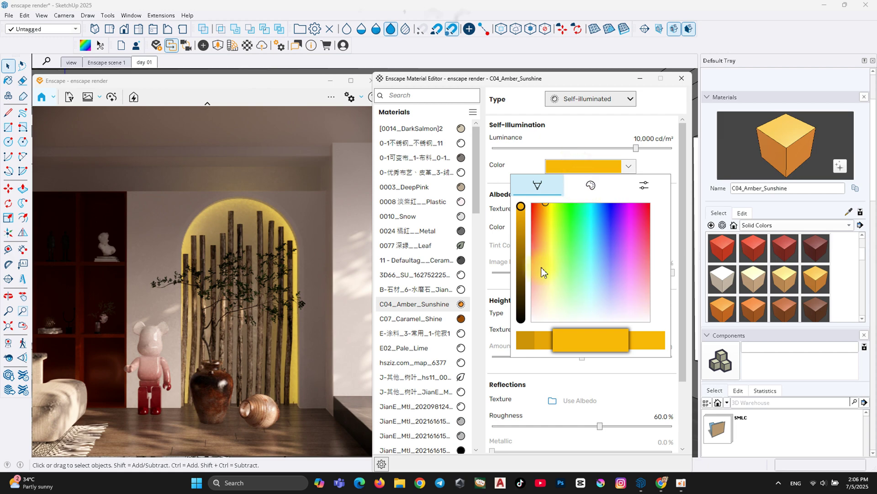
pyautogui.click(541, 262)
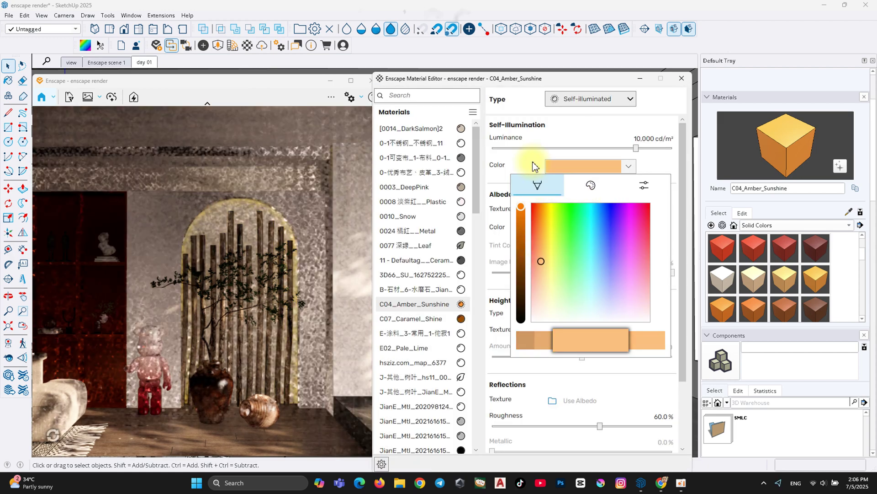
pyautogui.click(533, 165)
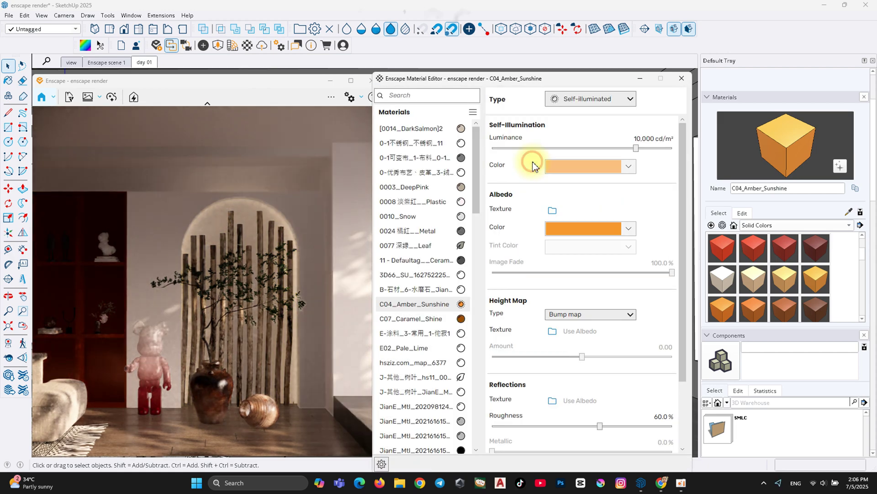
pyautogui.click(579, 168)
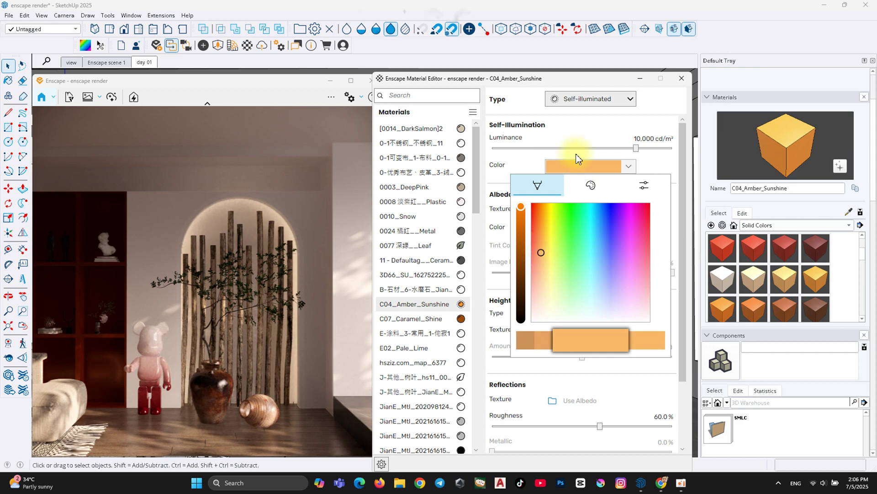
pyautogui.click(578, 159)
# Step: Lower the glow luminance to 5,000 cd/m²
pyautogui.click(640, 141)
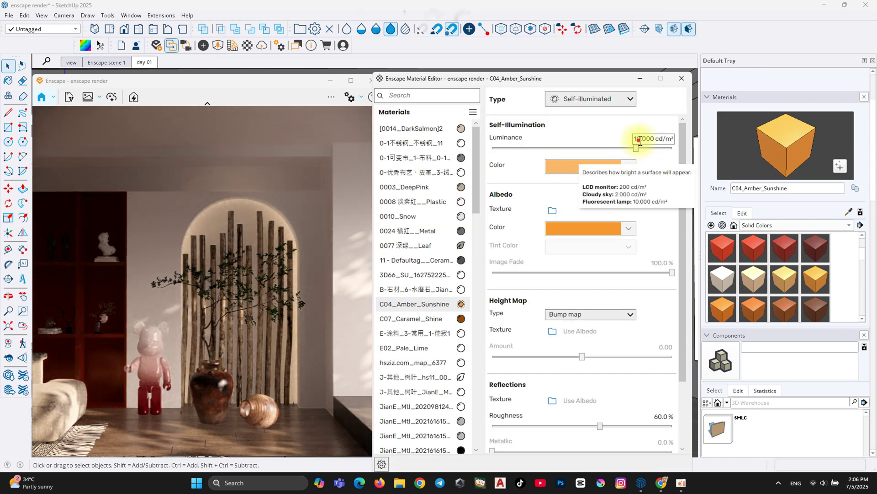
pyautogui.doubleClick(640, 141)
pyautogui.write('5')
pyautogui.press('Return')
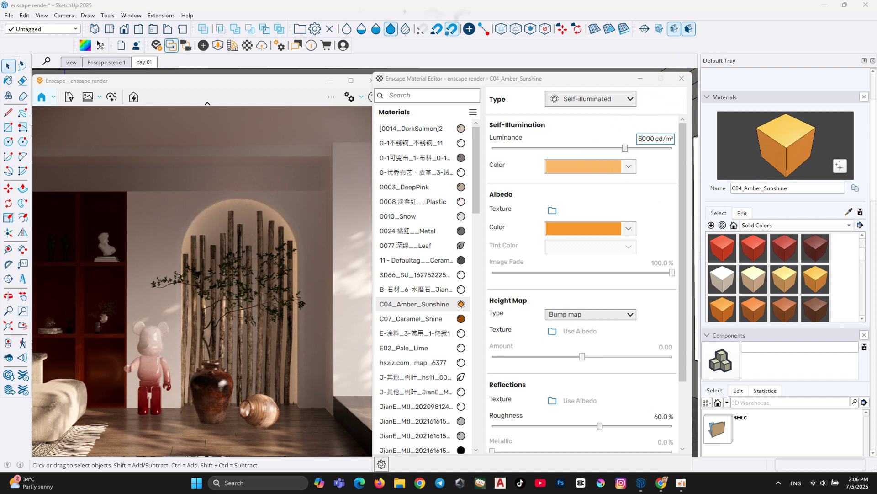
pyautogui.click(515, 48)
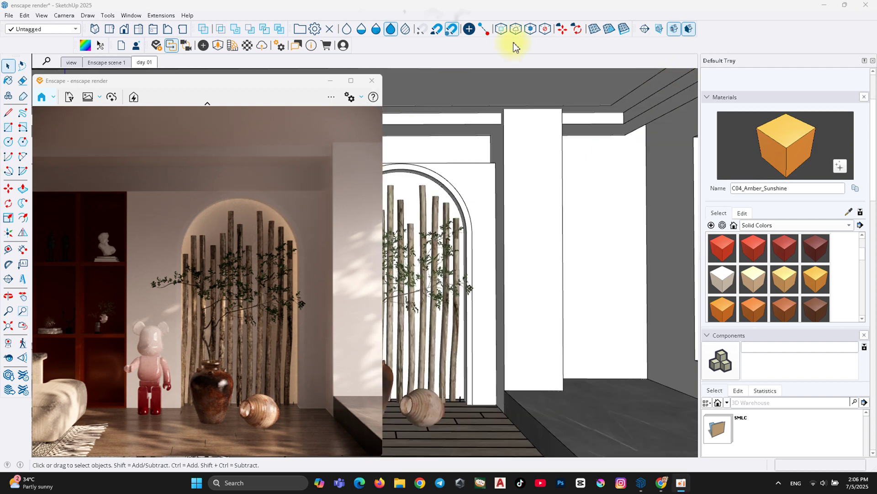
pyautogui.click(250, 48)
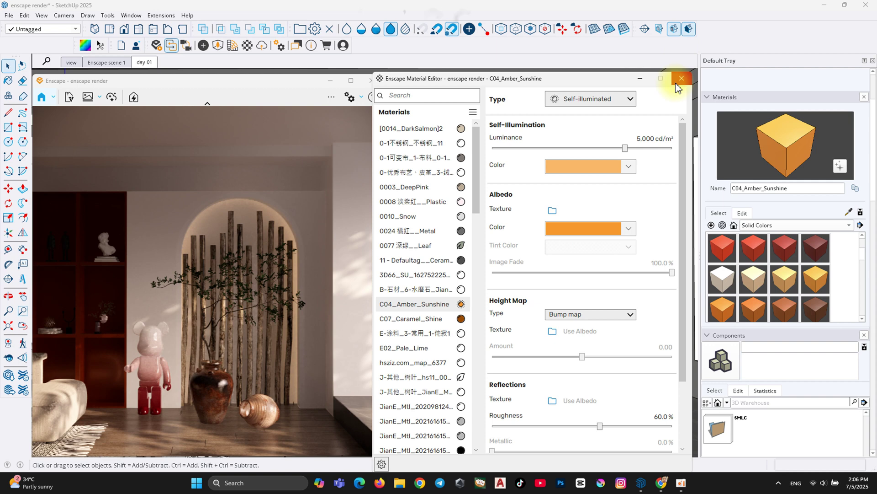
# Step: Draw a thin strip along the wall corner and raise it 5 mm into a ledge
pyautogui.click(637, 139)
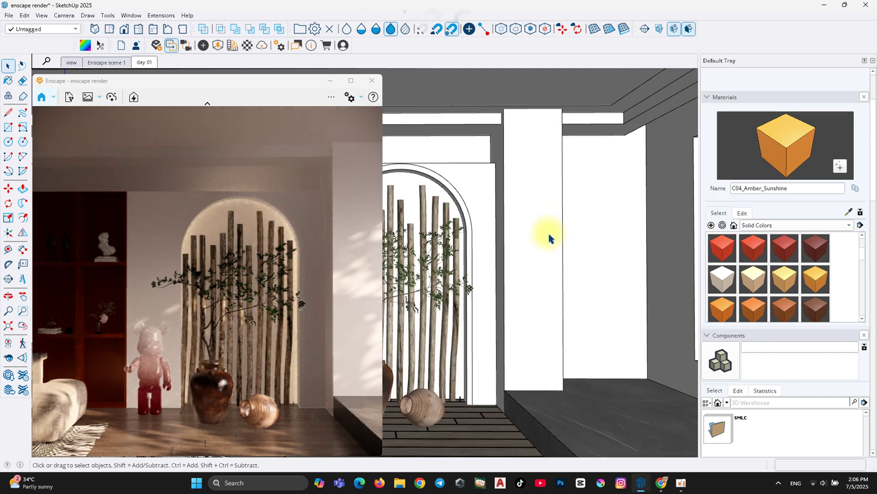
pyautogui.click(443, 146)
pyautogui.scroll(3, 443, 146)
pyautogui.moveTo(461, 157)
pyautogui.mouseDown(button='middle')
pyautogui.moveTo(594, 161)
pyautogui.moveTo(526, 173)
pyautogui.moveTo(495, 224)
pyautogui.mouseUp(button='middle')
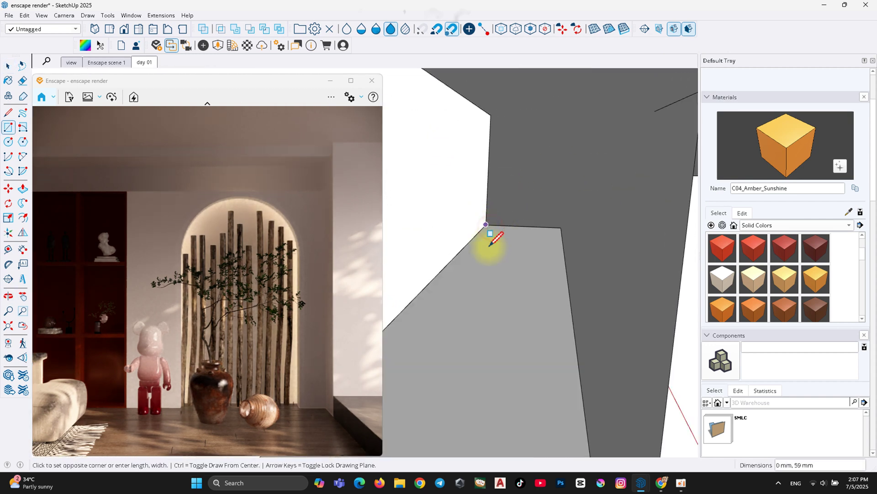
pyautogui.click(430, 316)
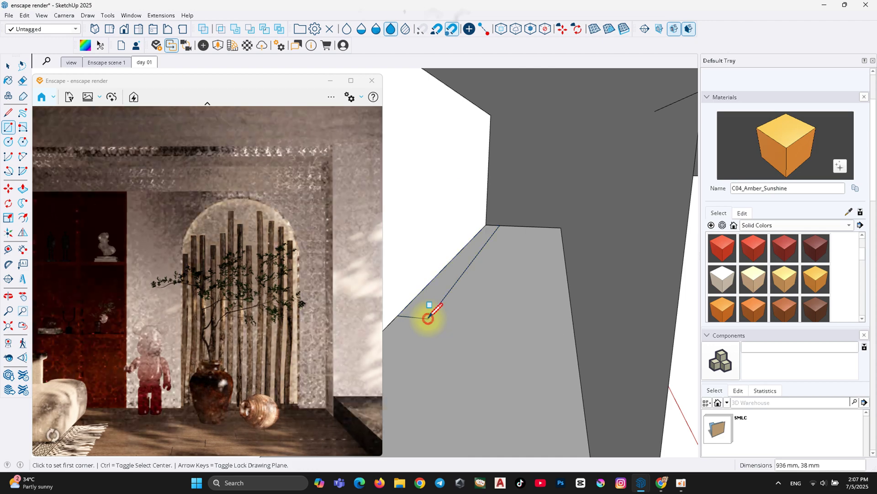
pyautogui.scroll(2, 430, 317)
pyautogui.press('p')
pyautogui.moveTo(429, 315); pyautogui.dragTo(427, 302)
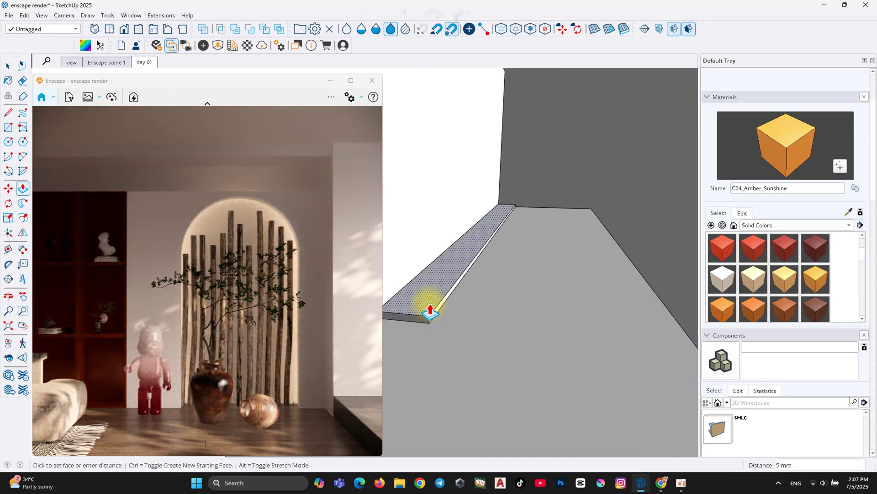
# Step: Paint the ledge top with glowing C04_Amber_Sunshine and finish the extrusion
pyautogui.press('b')
pyautogui.click(435, 297)
pyautogui.press('p')
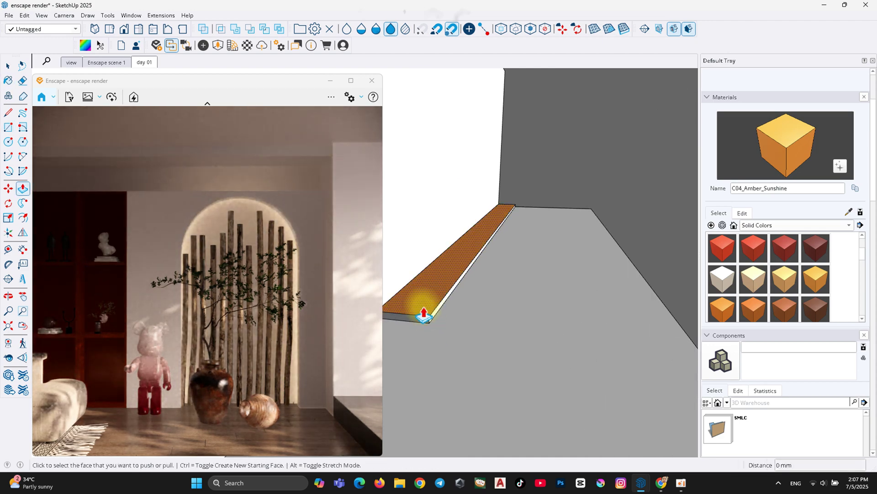
pyautogui.click(419, 320)
pyautogui.moveTo(418, 320)
pyautogui.mouseDown(button='middle')
pyautogui.moveTo(410, 309)
pyautogui.moveTo(509, 250)
pyautogui.moveTo(454, 278)
pyautogui.moveTo(486, 234)
pyautogui.mouseUp(button='middle')
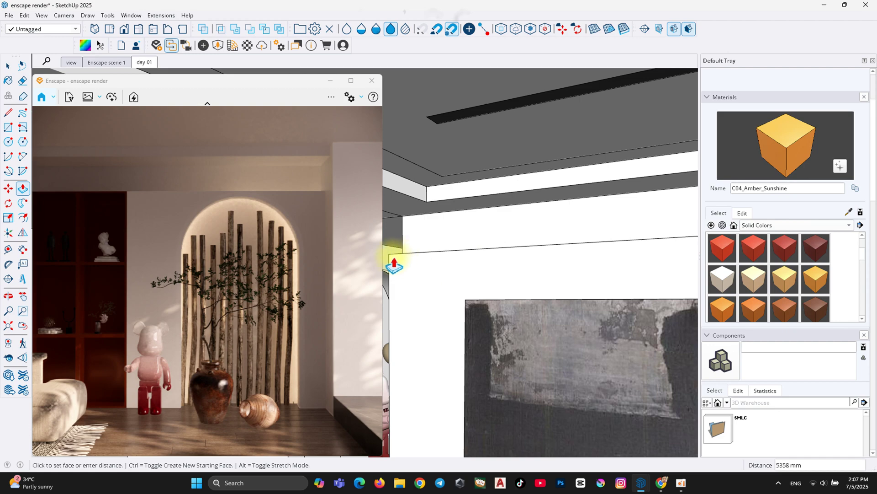
pyautogui.click(409, 247)
pyautogui.moveTo(406, 243)
pyautogui.mouseDown(button='middle')
pyautogui.moveTo(579, 256)
pyautogui.moveTo(466, 247)
pyautogui.mouseUp(button='middle')
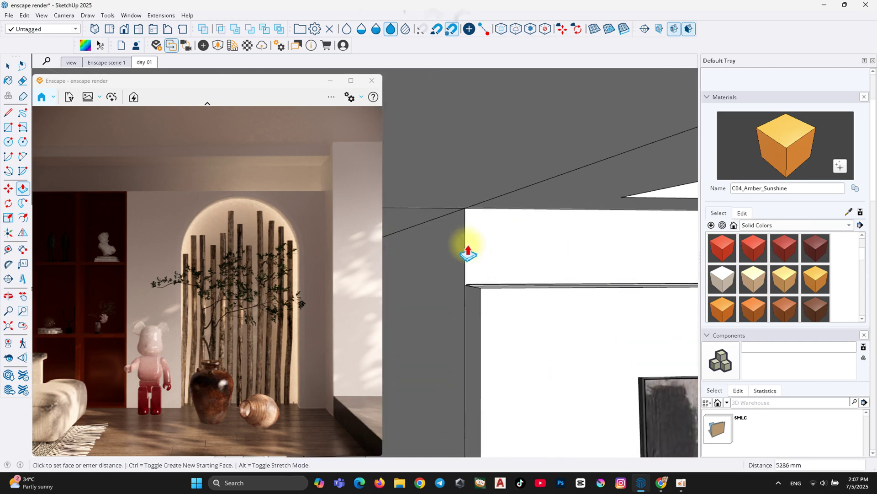
pyautogui.press('space')
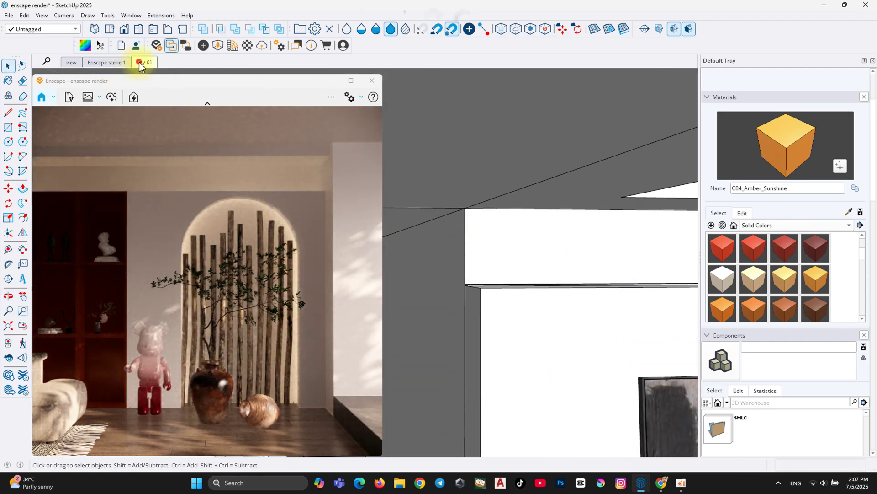
# Step: In the day 01 scene, draw and extrude a thin strip under the shelf top
pyautogui.click(139, 64)
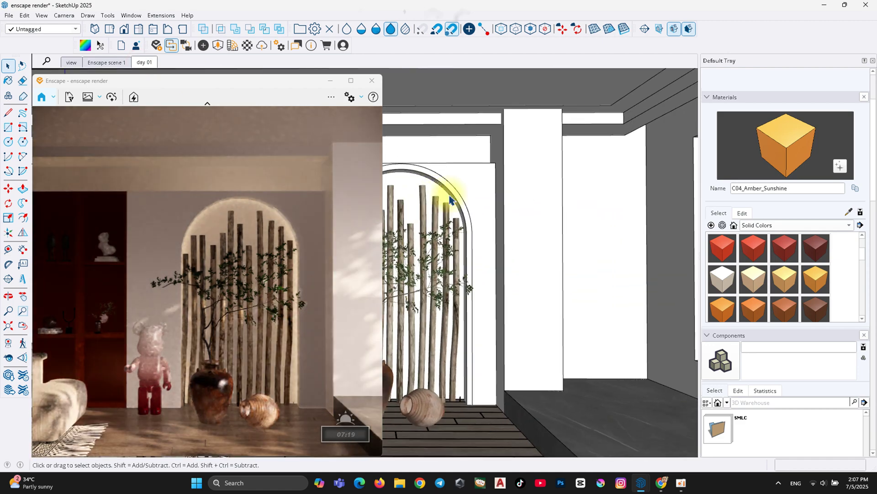
pyautogui.scroll(-5, 619, 231)
pyautogui.scroll(3, 401, 196)
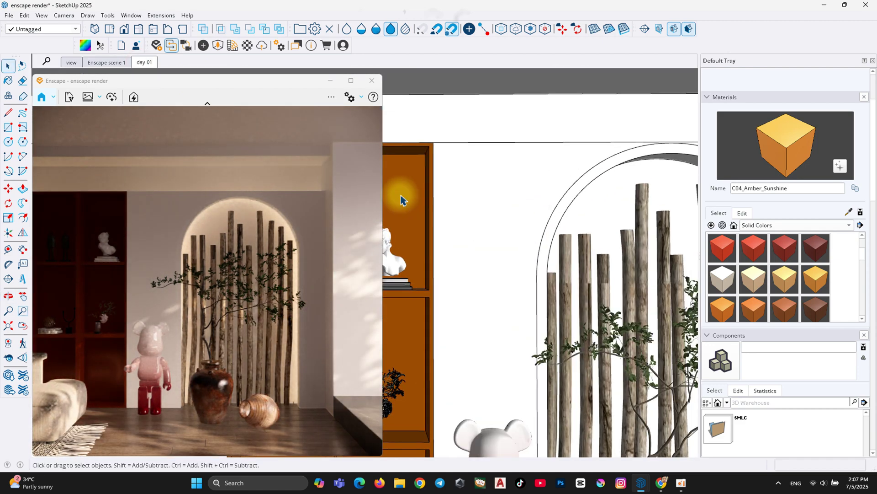
pyautogui.scroll(3, 637, 221)
pyautogui.scroll(2, 571, 176)
pyautogui.scroll(2, 571, 176)
pyautogui.scroll(2, 486, 161)
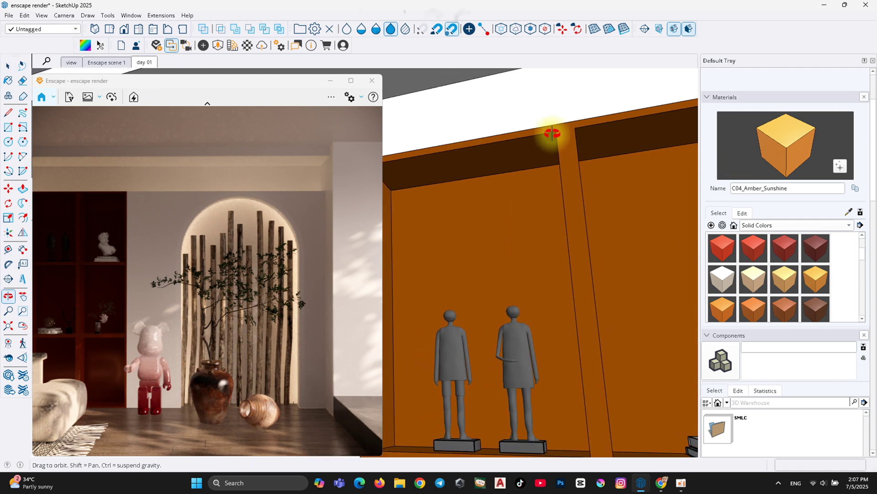
pyautogui.scroll(2, 552, 134)
pyautogui.press('r')
pyautogui.scroll(2, 451, 186)
pyautogui.click(486, 207)
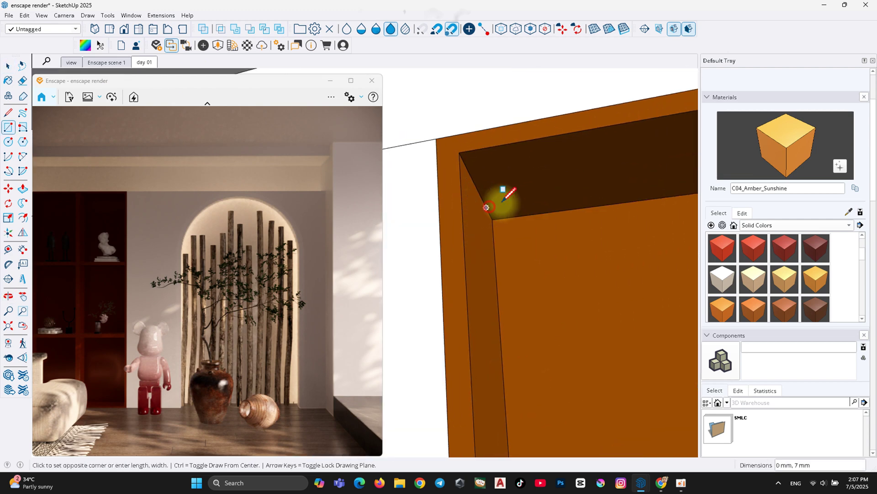
pyautogui.scroll(2, 537, 192)
pyautogui.click(544, 196)
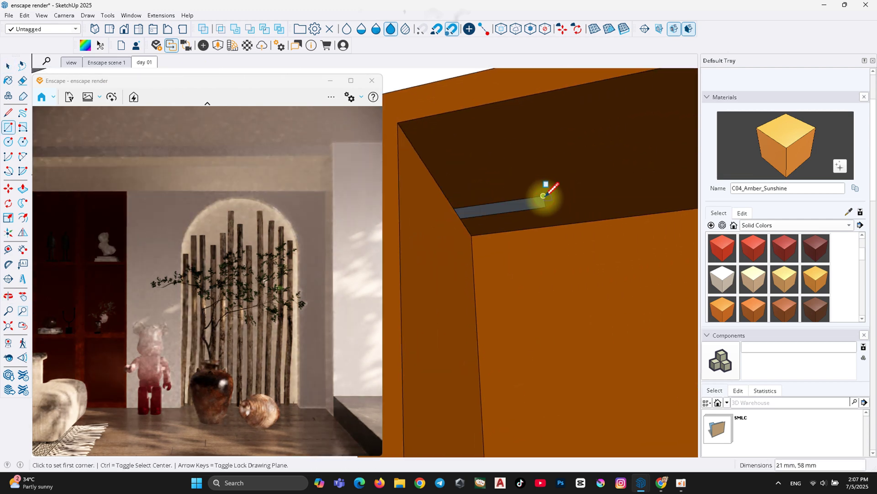
pyautogui.press('p')
pyautogui.click(525, 207)
pyautogui.click(525, 219)
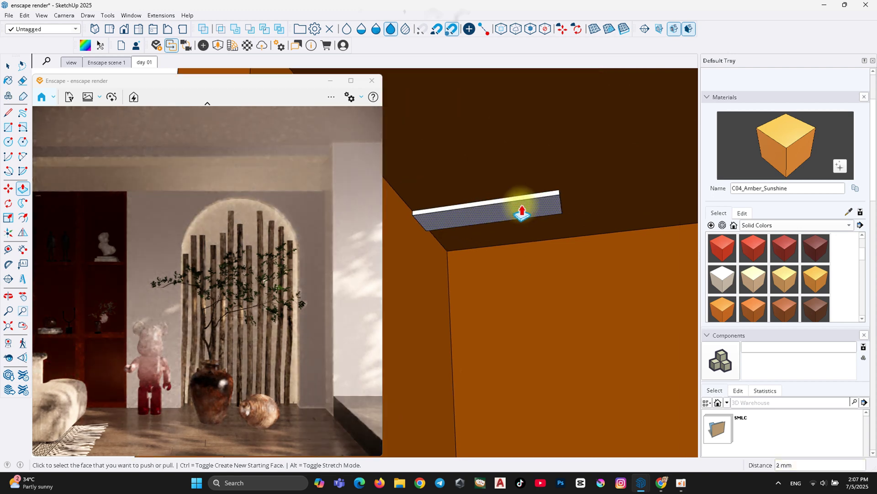
# Step: Move the shelf strip higher in the cabinet and make it a group
pyautogui.press('m')
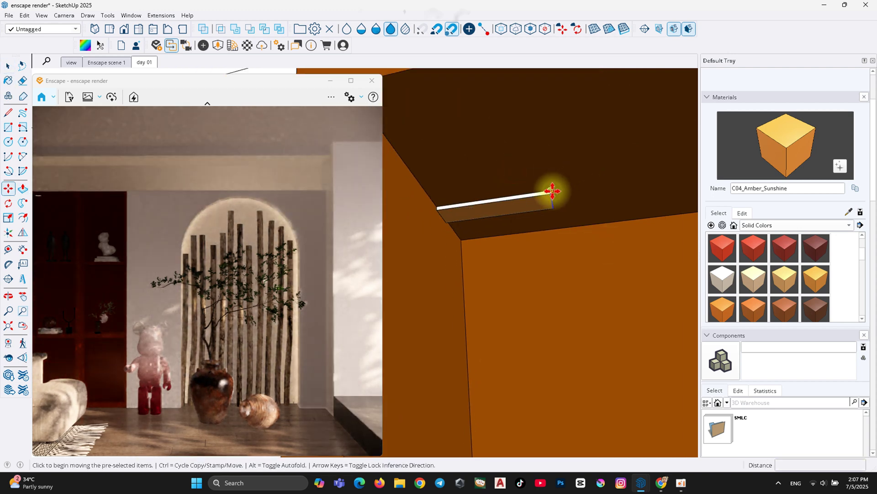
pyautogui.click(553, 191)
pyautogui.scroll(-3, 615, 171)
pyautogui.scroll(-2, 554, 199)
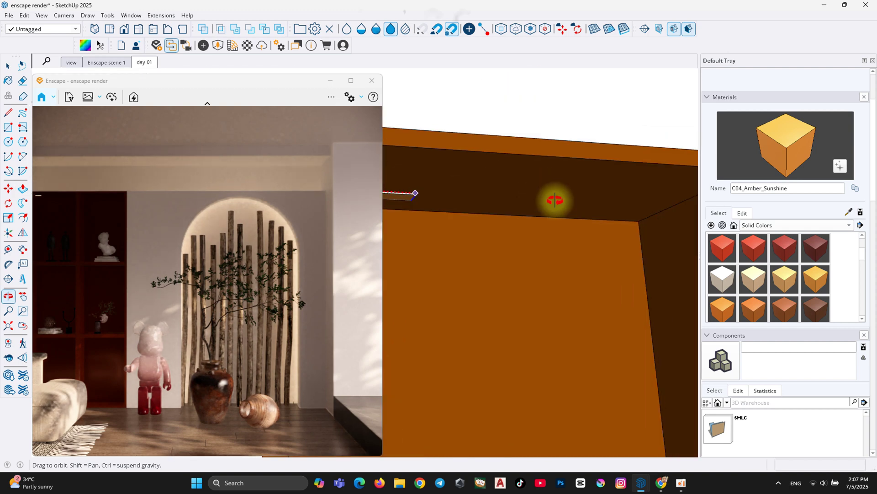
pyautogui.scroll(-2, 642, 255)
pyautogui.scroll(3, 641, 255)
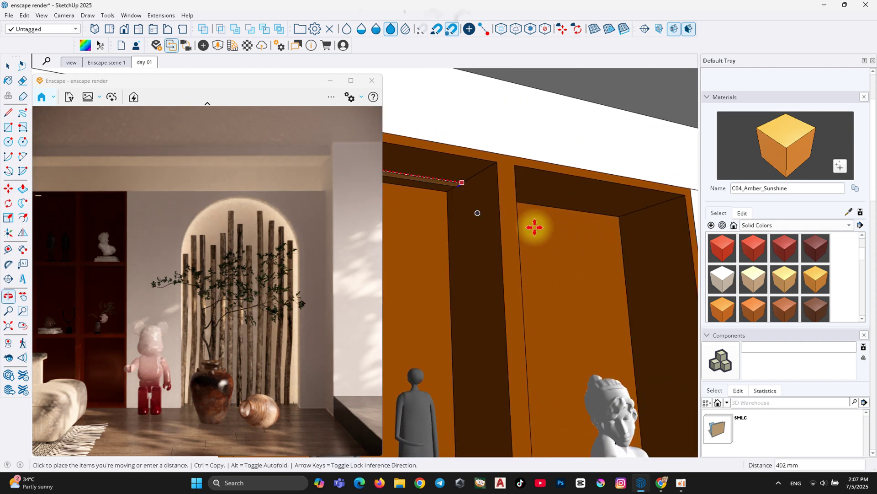
pyautogui.click(613, 209)
pyautogui.press('space')
pyautogui.rightClick(612, 209)
pyautogui.click(665, 284)
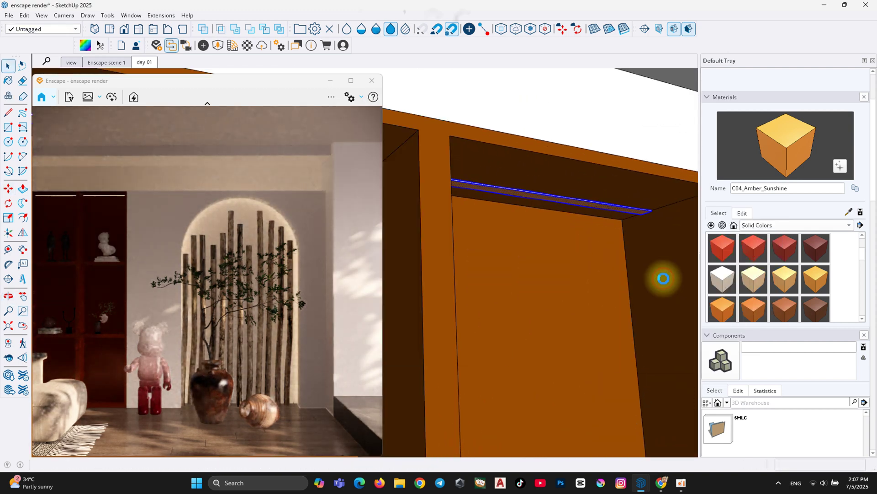
# Step: Copy the grouped strip under the lower compartment's shelf
pyautogui.press('m')
pyautogui.click(555, 196)
pyautogui.press('ctrl')
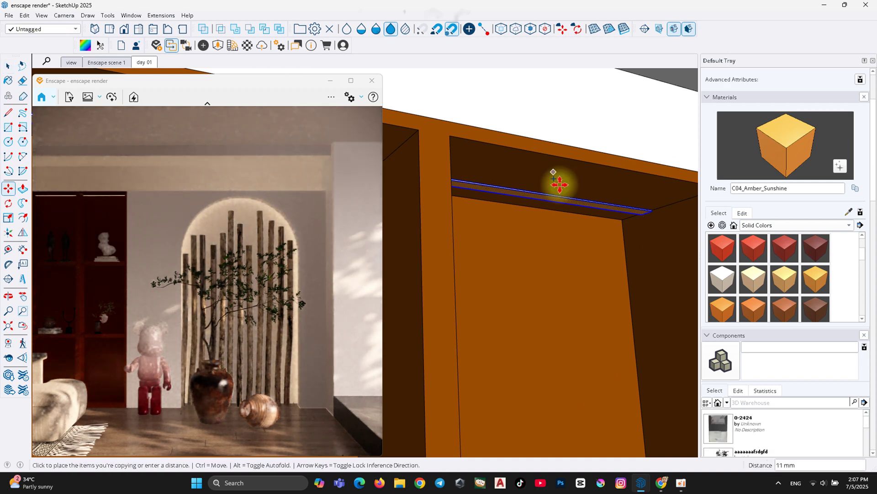
pyautogui.scroll(-2, 553, 183)
pyautogui.keyDown('shift'); pyautogui.moveTo(576, 304); pyautogui.dragTo(525, 87, button='middle'); pyautogui.keyUp('shift')
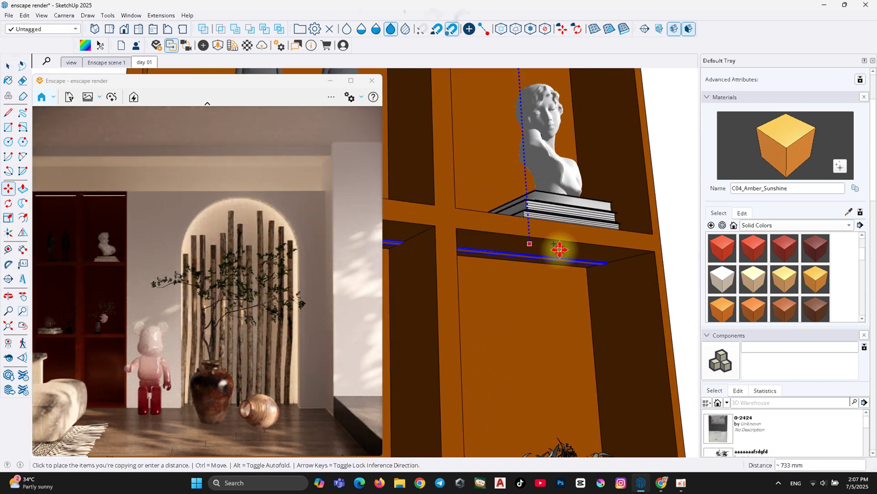
pyautogui.click(549, 250)
pyautogui.moveTo(549, 250)
pyautogui.keyDown('shift'); pyautogui.mouseDown(button='middle')
pyautogui.moveTo(564, 392)
pyautogui.moveTo(511, 137)
pyautogui.moveTo(417, 114)
pyautogui.mouseUp(button='middle'); pyautogui.keyUp('shift')
pyautogui.scroll(3, 564, 392)
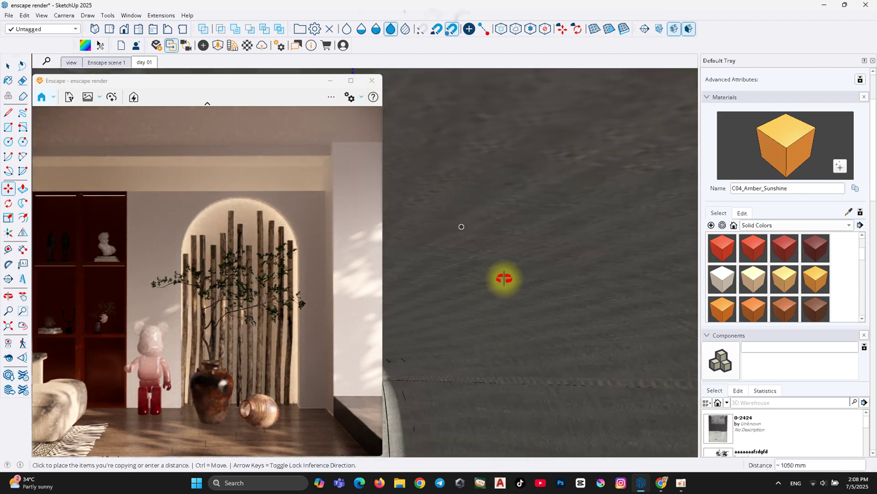
# Step: Copy the strip into the next compartment and orbit to look up at it
pyautogui.moveTo(505, 278)
pyautogui.mouseDown(button='middle')
pyautogui.moveTo(474, 316)
pyautogui.moveTo(447, 391)
pyautogui.moveTo(454, 198)
pyautogui.mouseUp(button='middle')
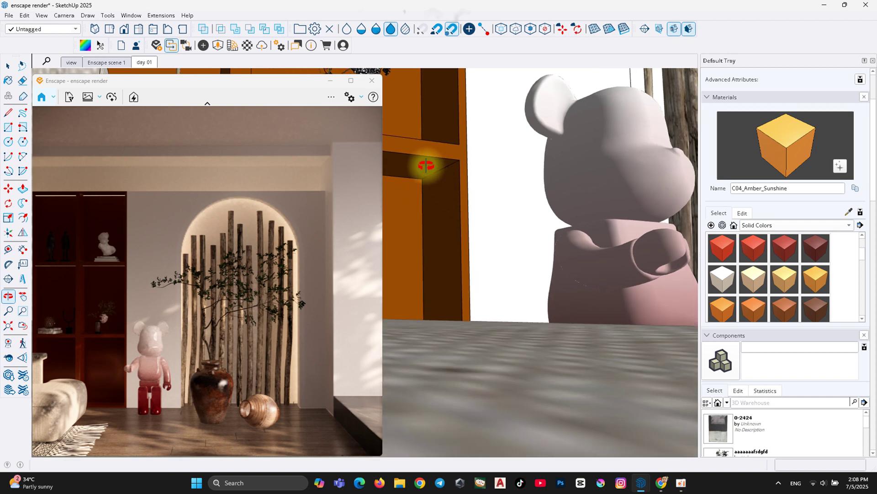
pyautogui.moveTo(426, 165)
pyautogui.mouseDown(button='middle')
pyautogui.moveTo(421, 173)
pyautogui.moveTo(521, 187)
pyautogui.mouseUp(button='middle')
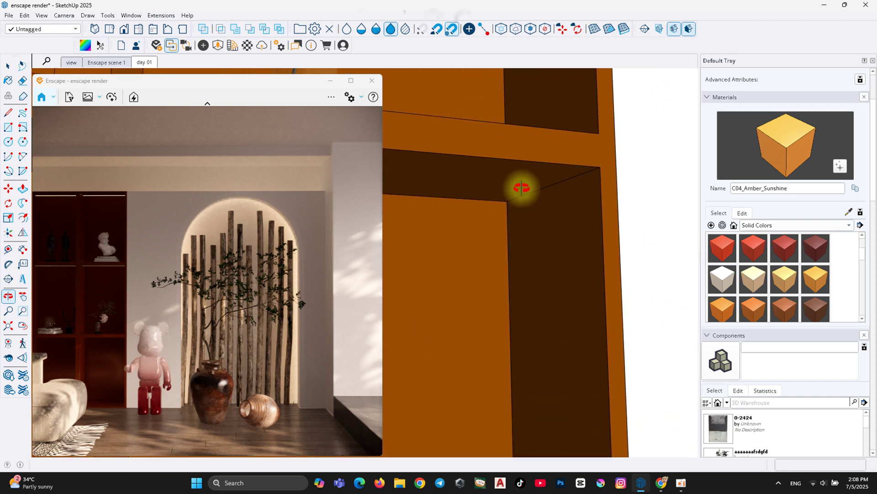
pyautogui.press('m')
pyautogui.click(517, 182)
pyautogui.press('ctrl')
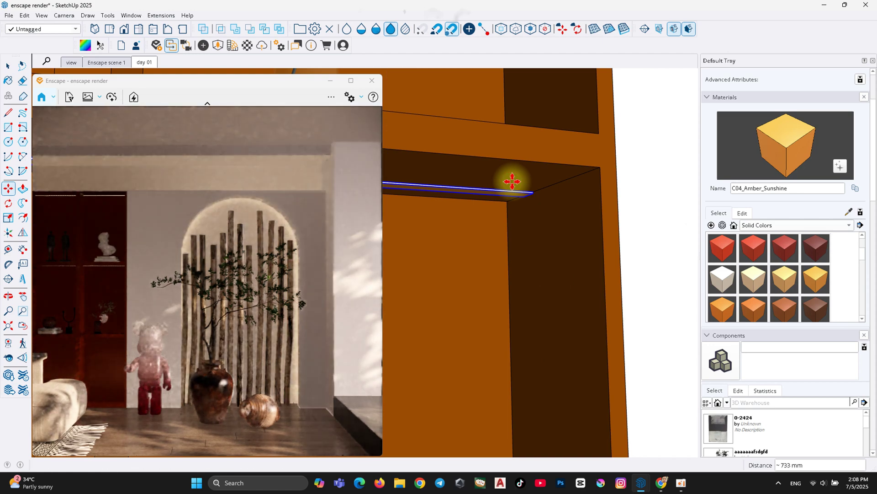
pyautogui.click(512, 181)
pyautogui.press('space')
pyautogui.scroll(-3, 430, 231)
pyautogui.scroll(-2, 490, 179)
pyautogui.moveTo(490, 180)
pyautogui.mouseDown(button='middle')
pyautogui.moveTo(544, 368)
pyautogui.moveTo(616, 185)
pyautogui.mouseUp(button='middle')
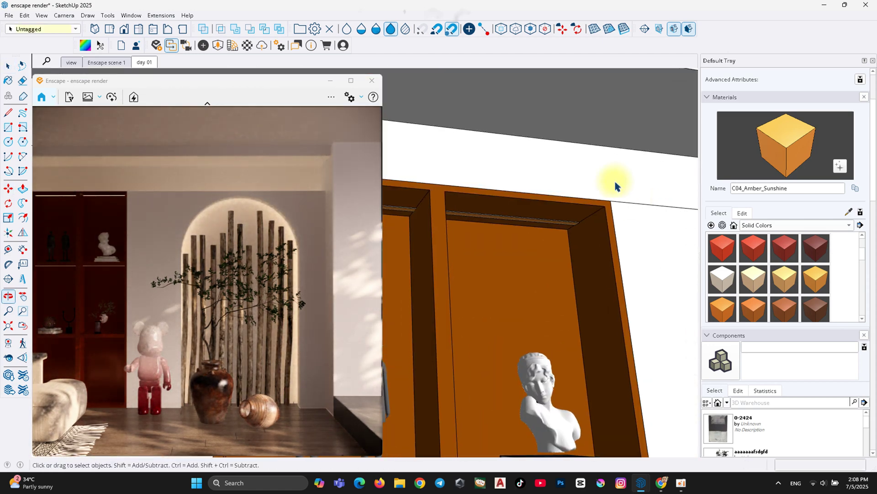
# Step: Draw an Enscape rectangular light at the compartment's top corner
pyautogui.click(205, 46)
pyautogui.scroll(2, 565, 226)
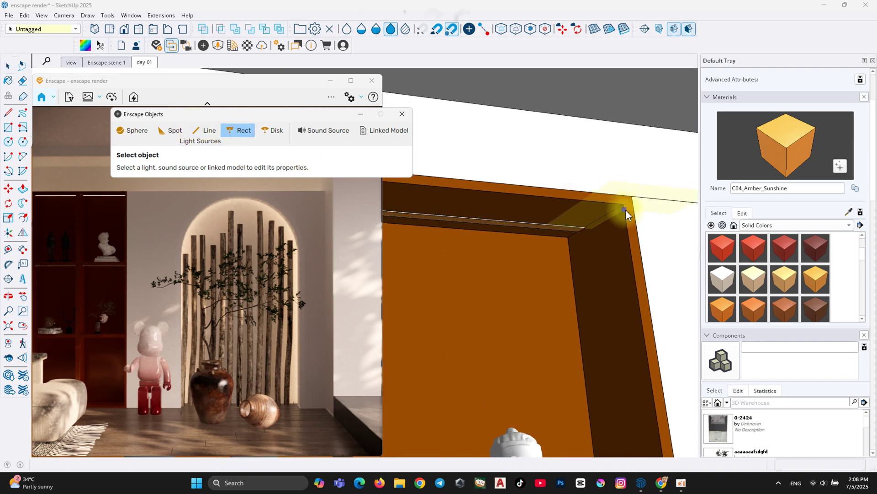
pyautogui.press('space')
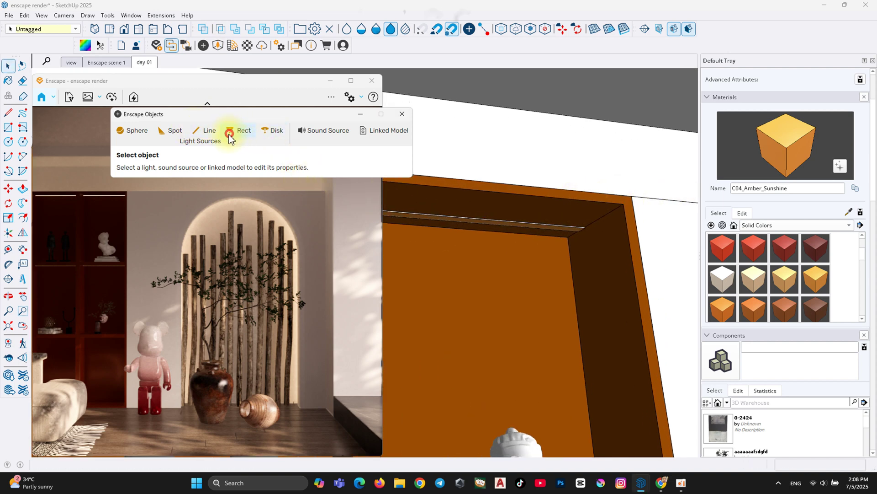
pyautogui.click(243, 132)
pyautogui.click(625, 211)
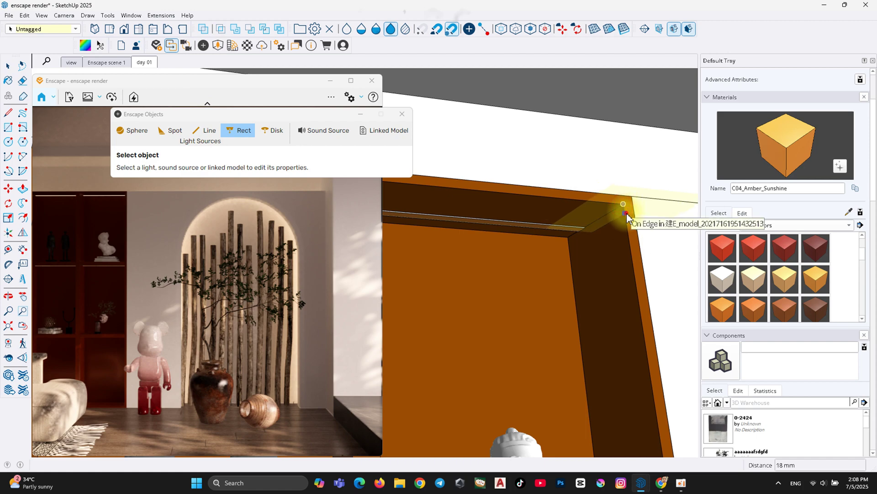
pyautogui.click(629, 245)
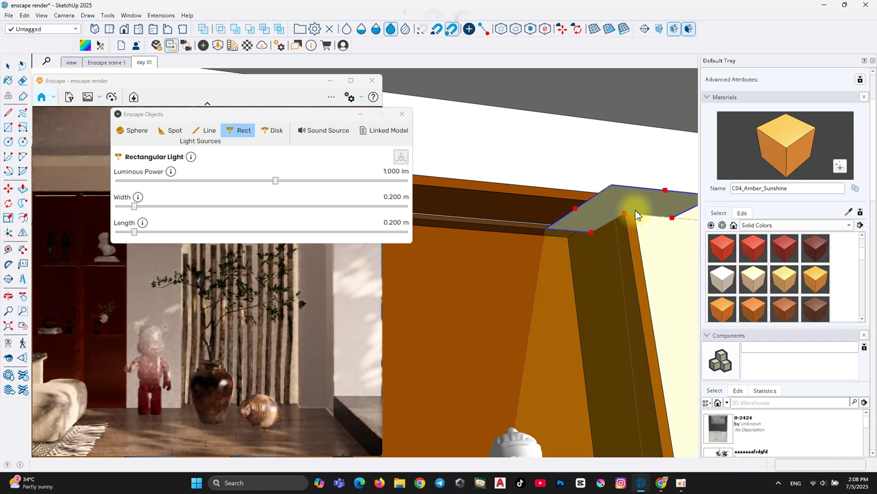
# Step: Copy the light 200 mm along and scale it to stretch along the strip
pyautogui.press('m')
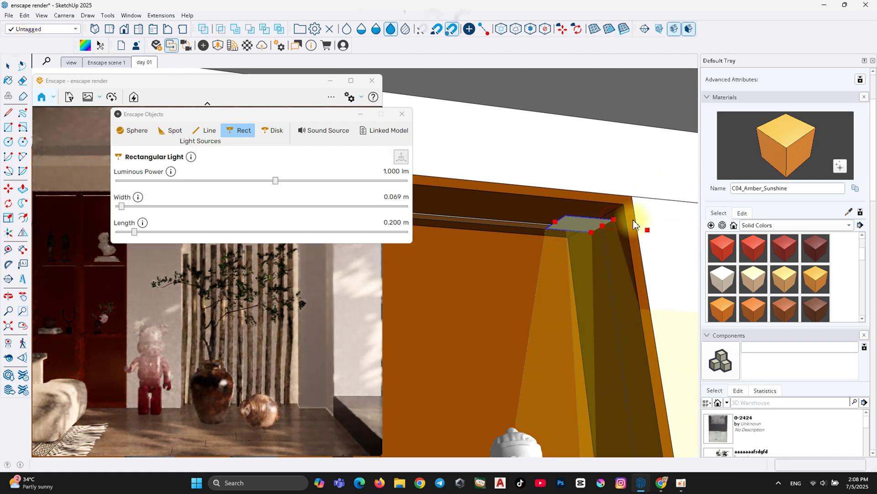
pyautogui.click(631, 215)
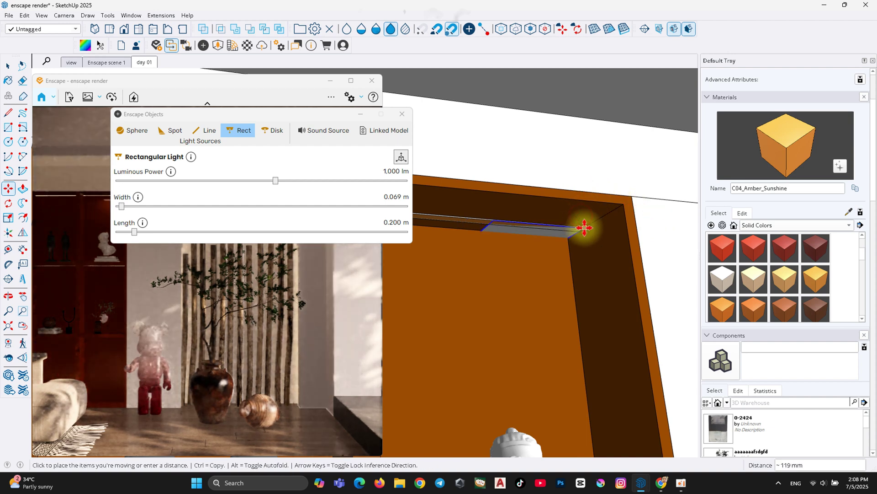
pyautogui.press('ctrl')
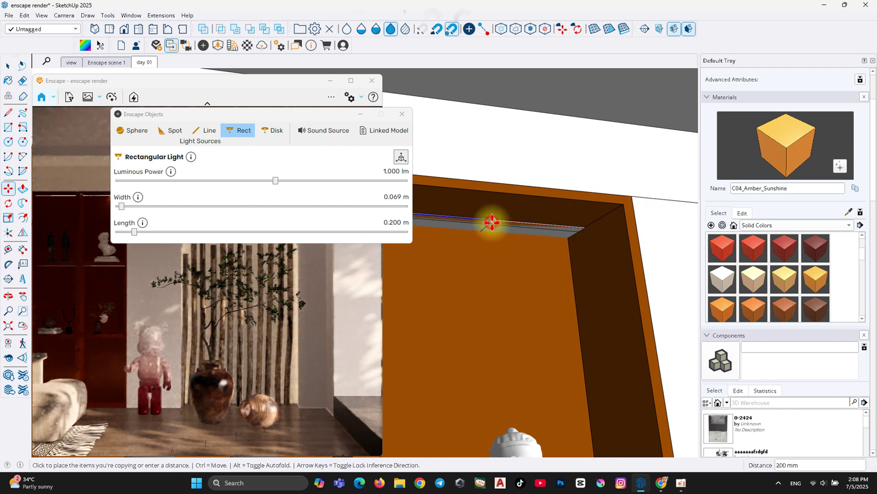
pyautogui.click(492, 222)
pyautogui.moveTo(496, 232)
pyautogui.mouseDown(button='middle')
pyautogui.moveTo(551, 243)
pyautogui.moveTo(516, 229)
pyautogui.moveTo(526, 264)
pyautogui.mouseUp(button='middle')
pyautogui.press('s')
pyautogui.click(524, 242)
pyautogui.click(528, 236)
pyautogui.press('space')
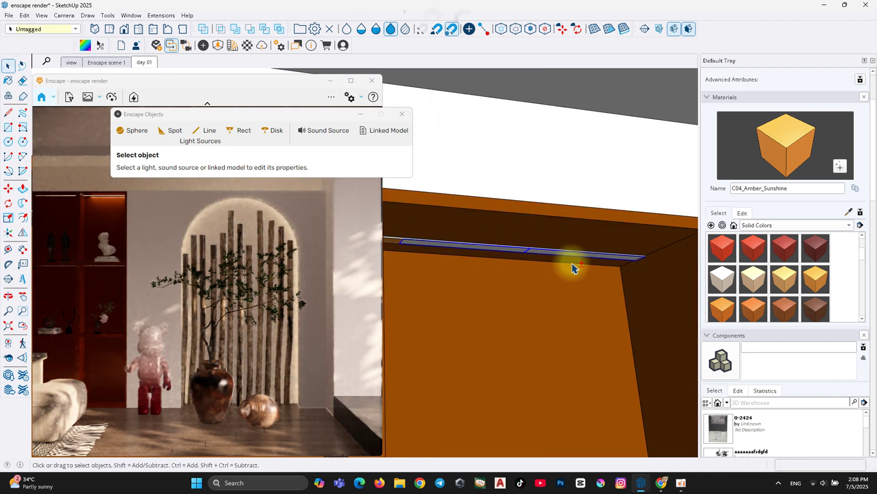
# Step: Inside the strip group, copy the strip beside the original and paint it brown
pyautogui.doubleClick(575, 255)
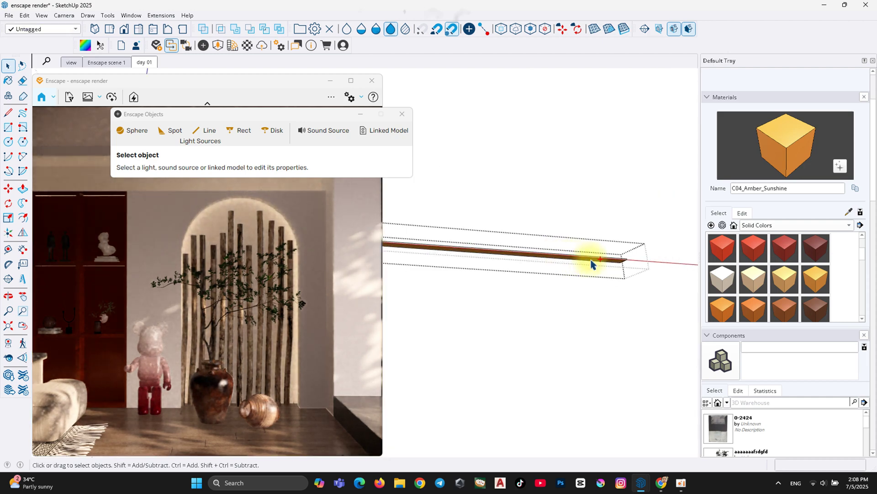
pyautogui.press('m')
pyautogui.click(531, 372)
pyautogui.press('ctrl')
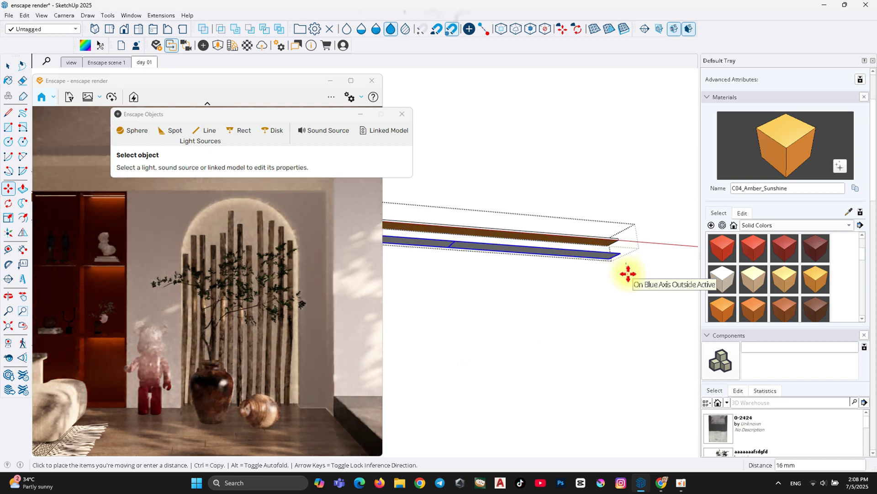
pyautogui.press('Return')
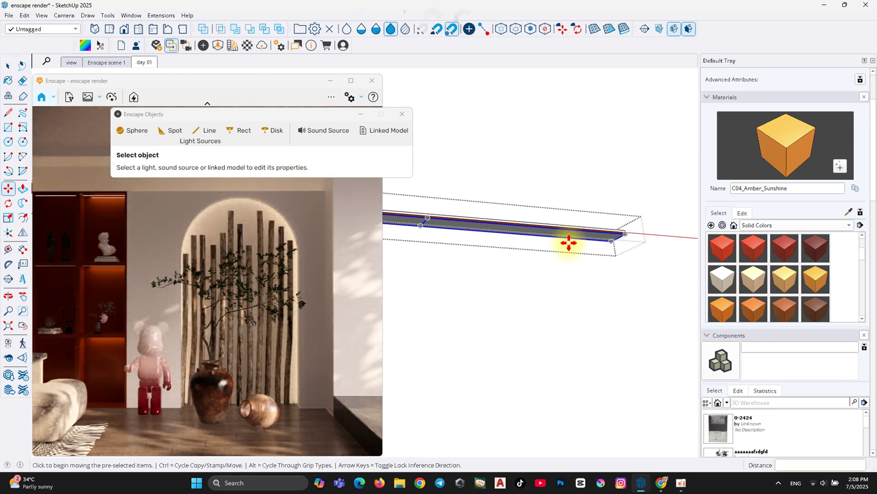
pyautogui.press('b')
pyautogui.click(547, 228)
pyautogui.press('space')
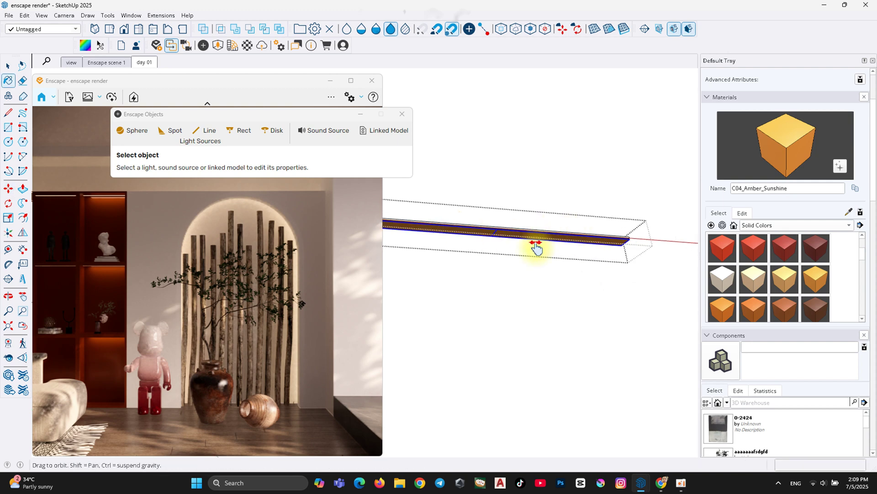
# Step: Array the rectangular light into three copies along the strip, then open its settings
pyautogui.scroll(3, 537, 244)
pyautogui.click(561, 260)
pyautogui.press('m')
pyautogui.click(593, 257)
pyautogui.press('ctrl')
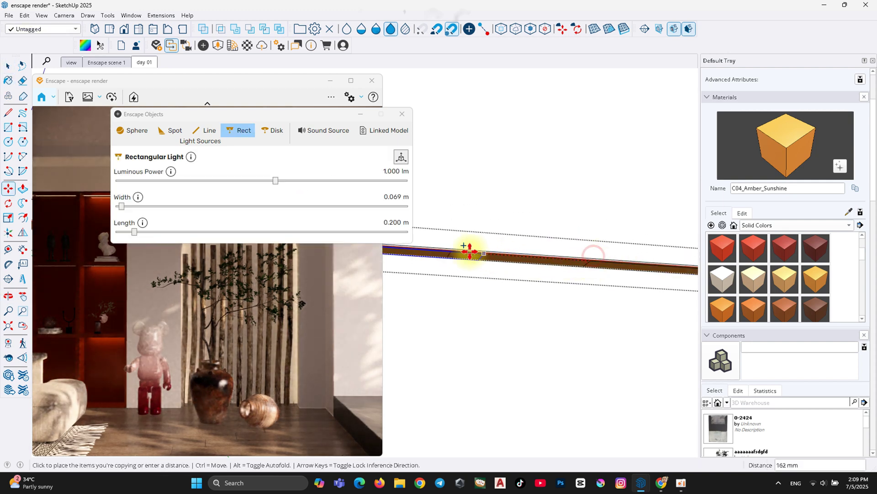
pyautogui.click(455, 251)
pyautogui.write('*3')
pyautogui.hotkey('ctrl', 't')
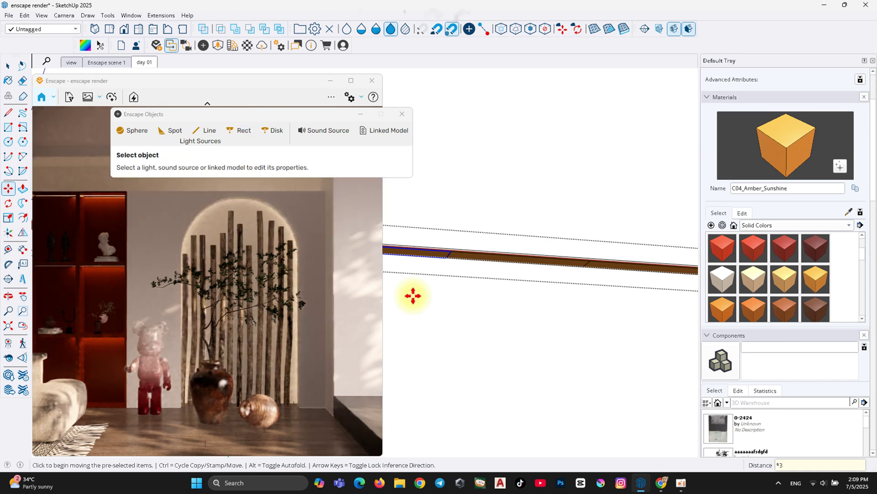
pyautogui.moveTo(582, 259)
pyautogui.mouseDown(button='middle')
pyautogui.moveTo(618, 277)
pyautogui.moveTo(582, 204)
pyautogui.moveTo(585, 228)
pyautogui.moveTo(574, 235)
pyautogui.moveTo(479, 247)
pyautogui.moveTo(564, 254)
pyautogui.moveTo(452, 290)
pyautogui.moveTo(554, 294)
pyautogui.moveTo(509, 305)
pyautogui.mouseUp(button='middle')
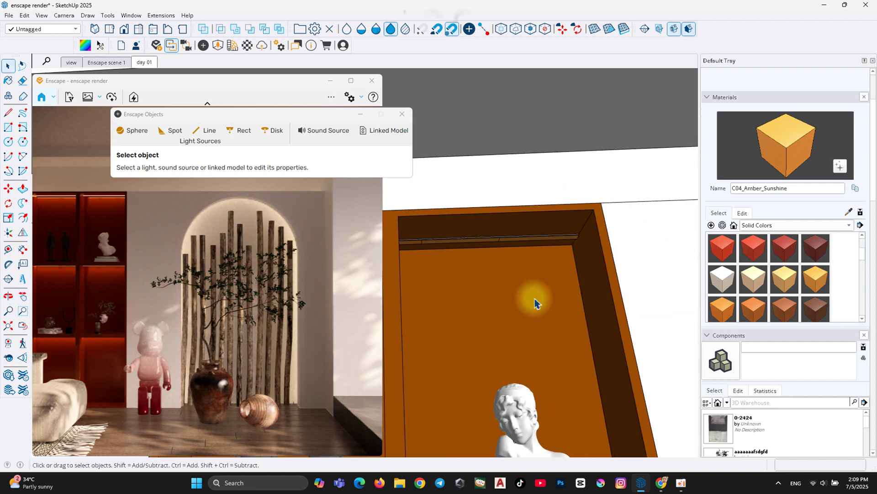
pyautogui.doubleClick(518, 245)
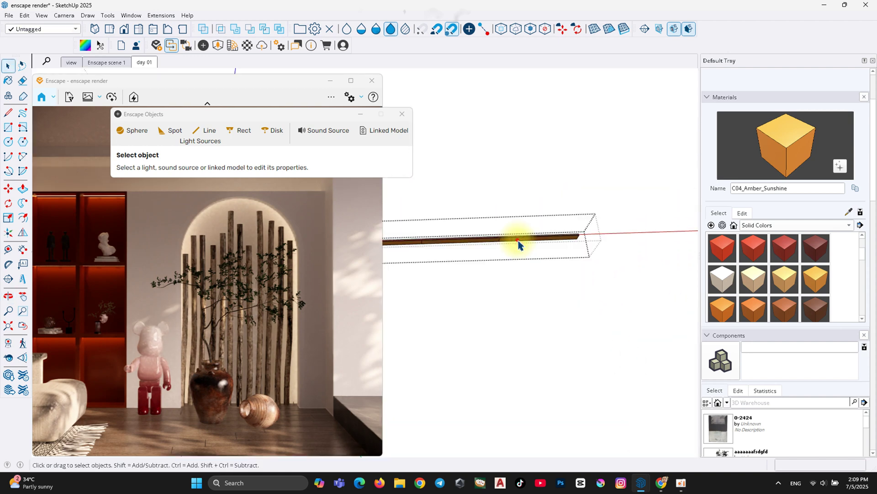
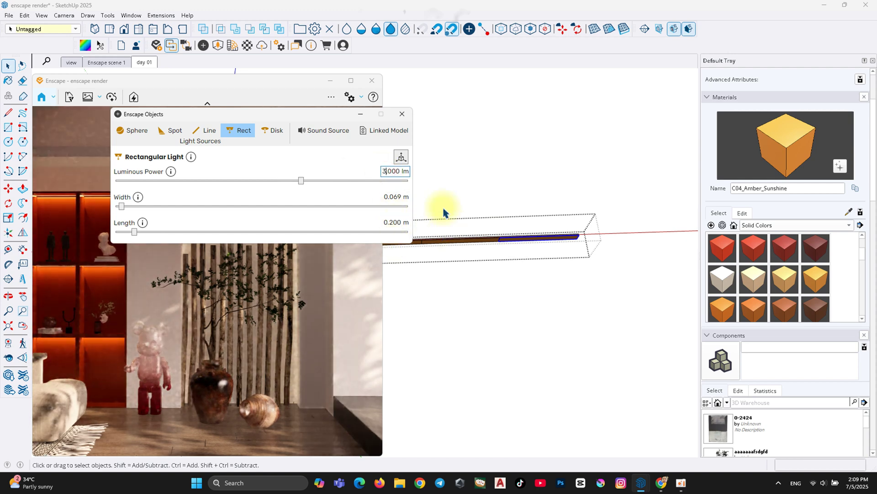
# Step: Set the rectangular light's luminous power to 2000 lm and exit the light's group edit
pyautogui.write('2')
pyautogui.press('Return')
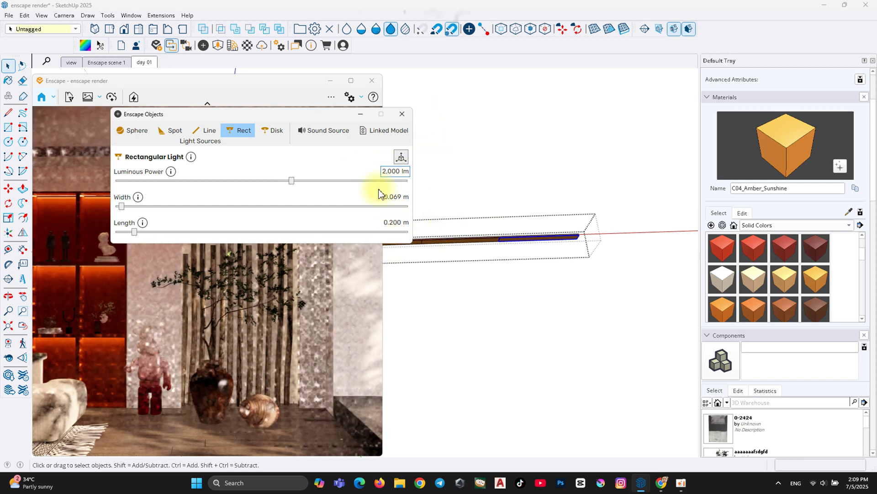
pyautogui.click(403, 114)
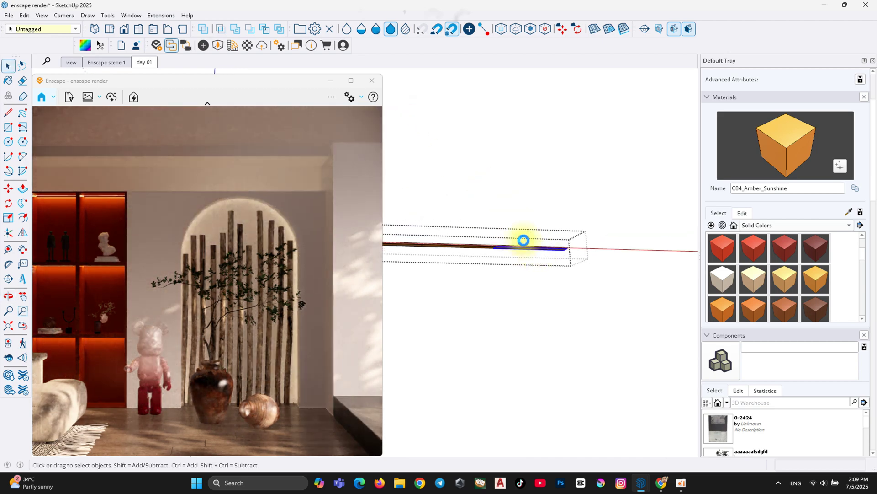
pyautogui.click(525, 245)
# Step: Switch to the day 01 scene and sample the wall material, briefly entering the column group
pyautogui.click(140, 66)
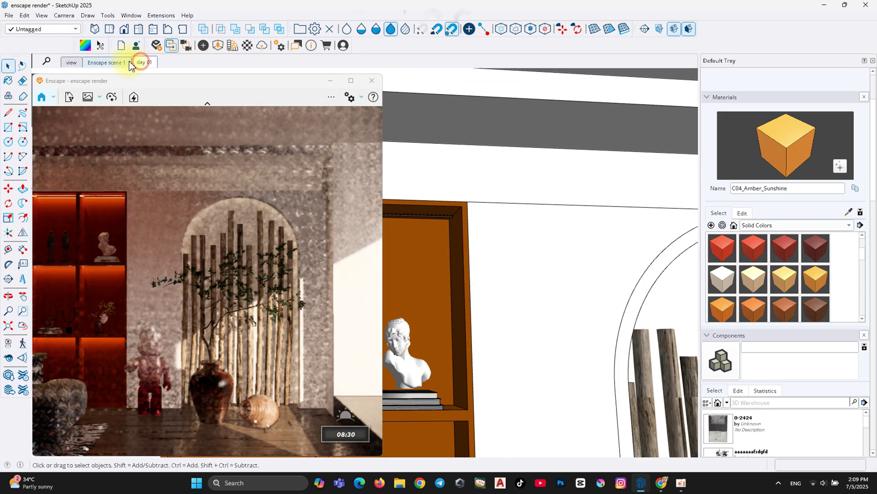
pyautogui.click(849, 213)
pyautogui.click(472, 144)
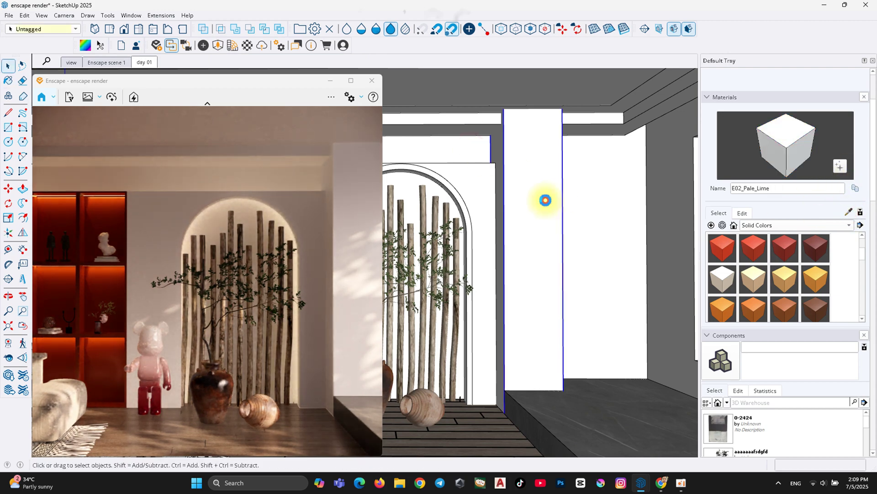
pyautogui.doubleClick(546, 199)
pyautogui.press('Escape')
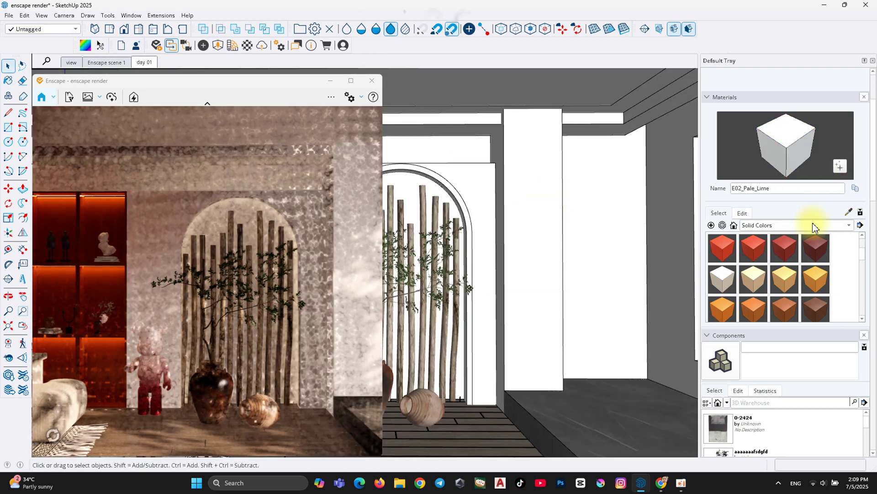
# Step: Review the ceiling and E02_Pale_Lime wall materials in the Enscape Material Editor, then close it
pyautogui.click(849, 212)
pyautogui.click(506, 80)
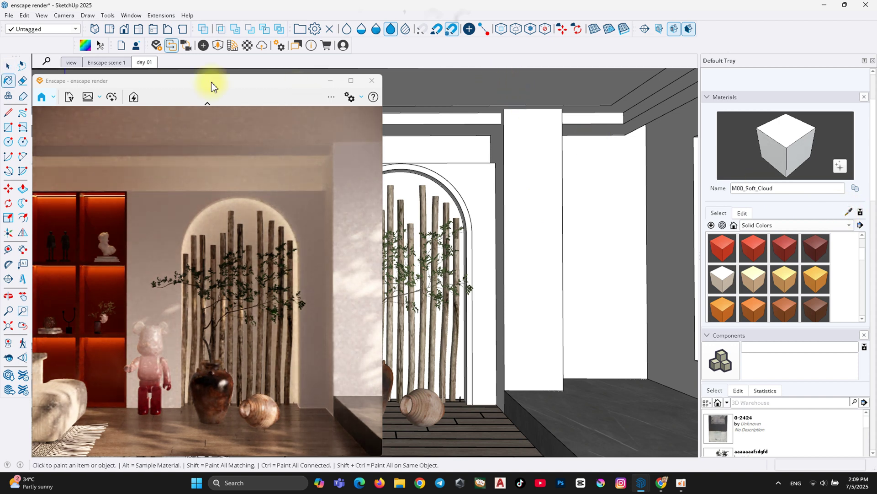
pyautogui.click(248, 46)
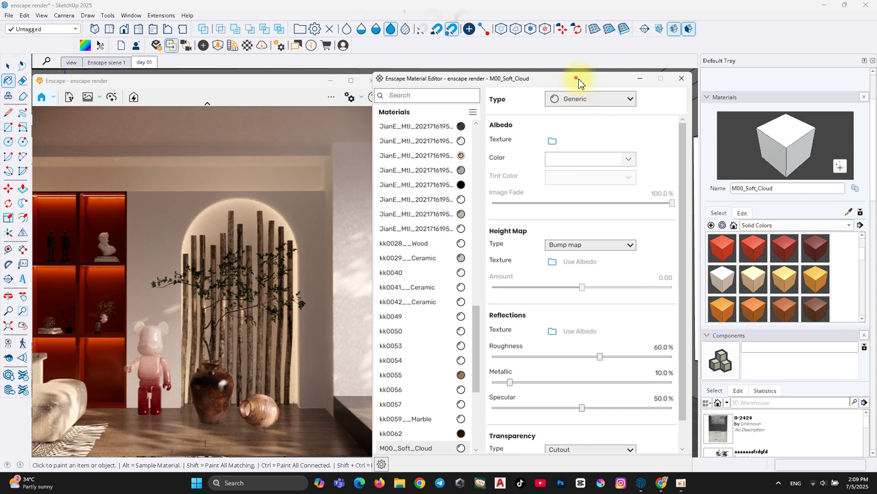
pyautogui.moveTo(578, 83); pyautogui.dragTo(320, 97)
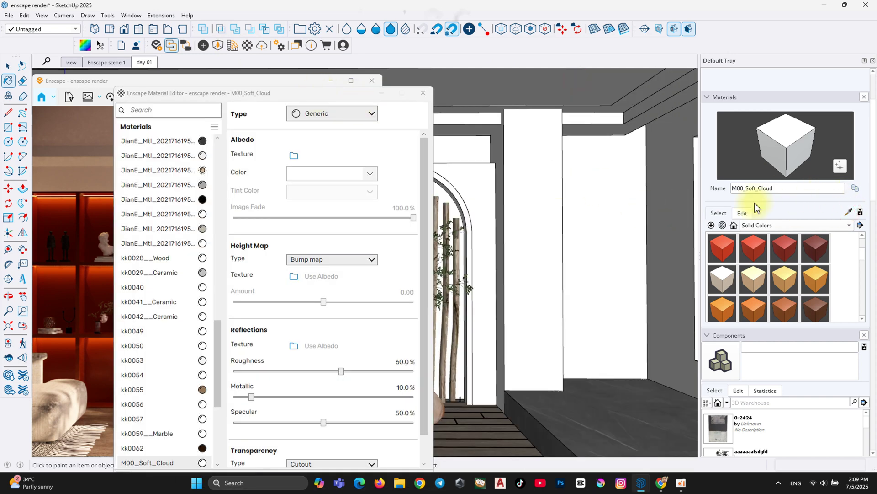
pyautogui.click(523, 193)
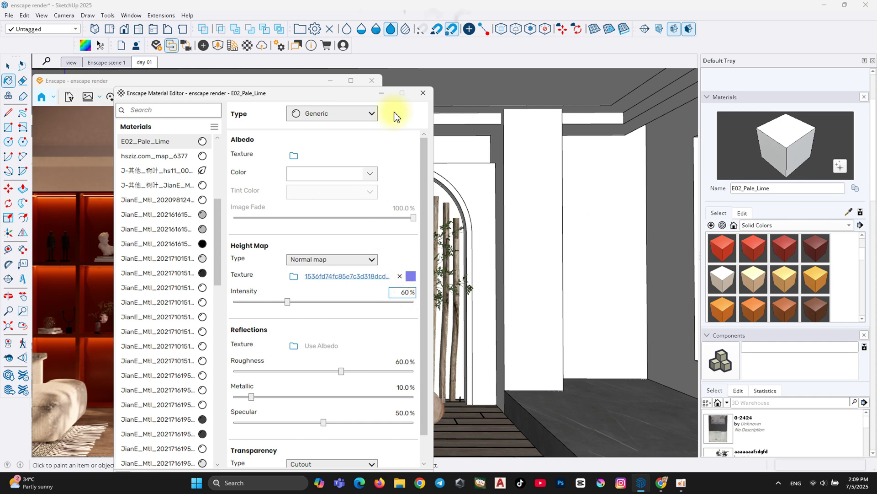
pyautogui.click(422, 93)
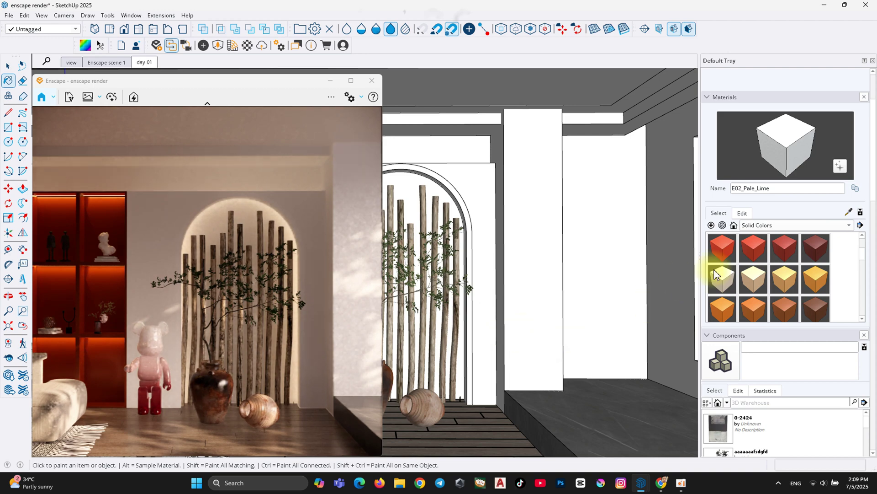
pyautogui.click(849, 212)
# Step: Give the sampled marble floor material a height-map bump texture at amount 0.10
pyautogui.click(578, 397)
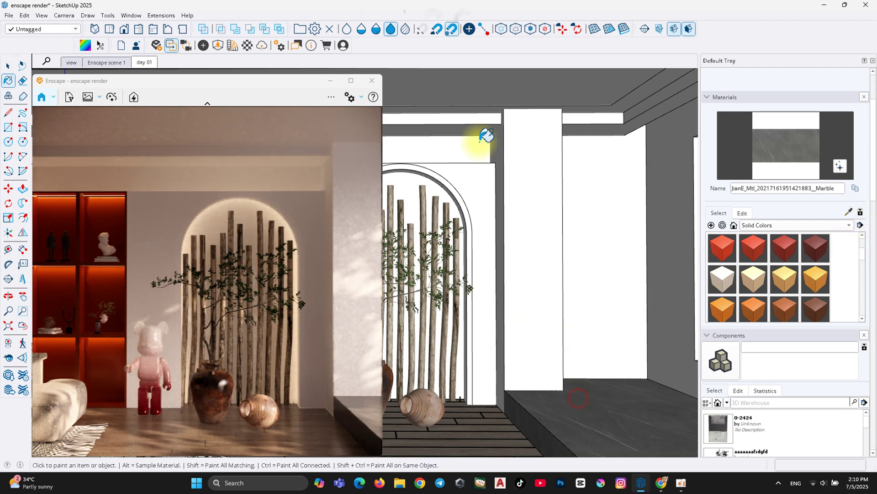
pyautogui.click(248, 45)
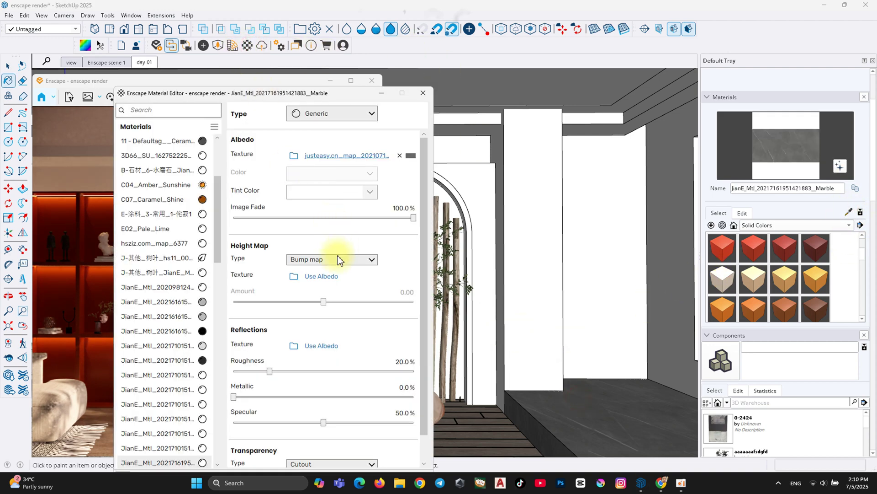
pyautogui.click(309, 282)
pyautogui.doubleClick(403, 292)
pyautogui.write('3')
pyautogui.press('Return')
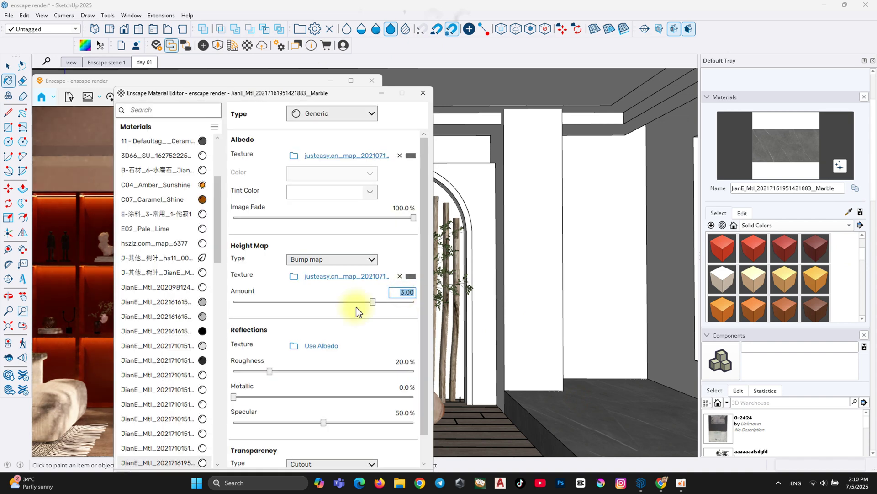
pyautogui.write('.1')
pyautogui.press('Return')
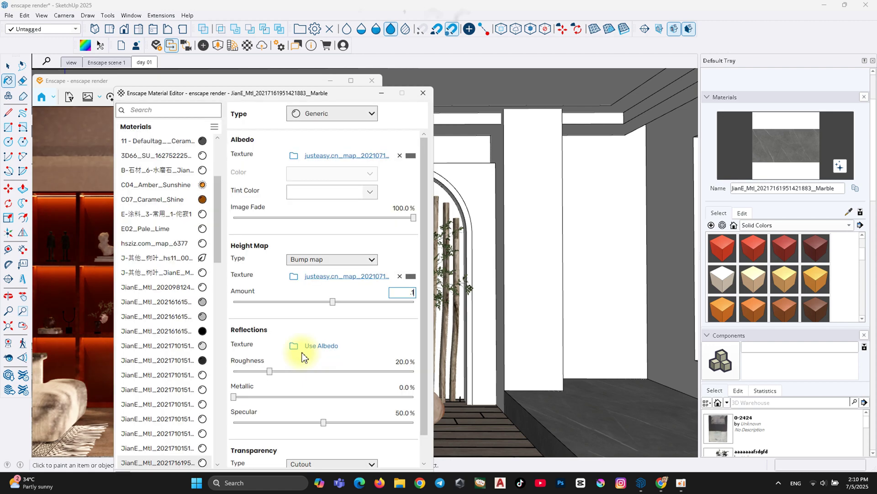
# Step: Load 3d66Model-1349295-files-2.jpg as the marble's inverted reflections roughness texture with its own size
pyautogui.click(294, 346)
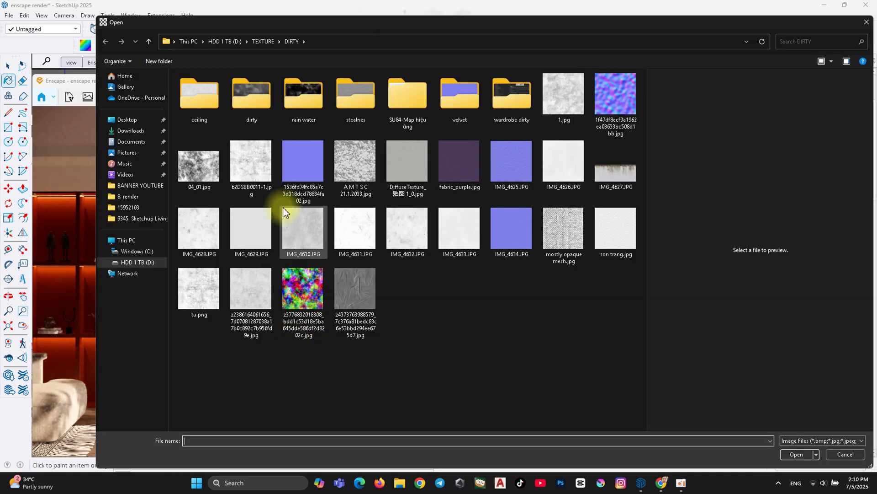
pyautogui.doubleClick(263, 100)
pyautogui.click(511, 171)
pyautogui.doubleClick(511, 171)
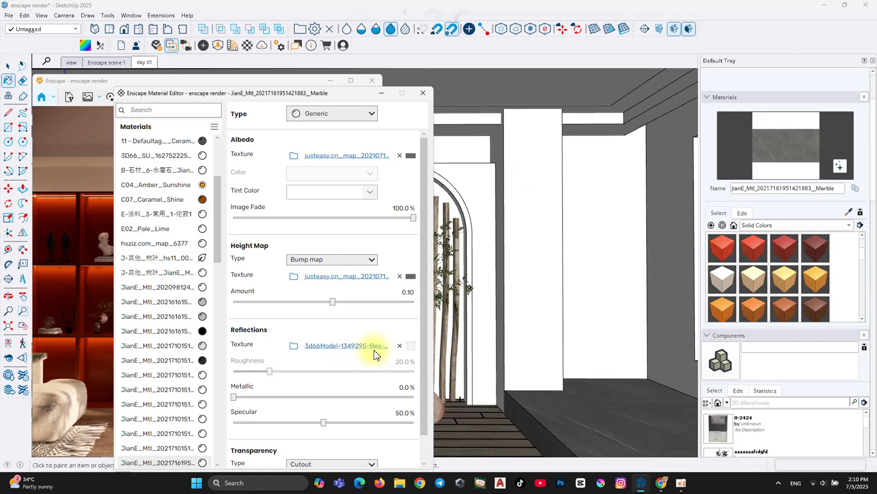
pyautogui.click(414, 348)
pyautogui.click(236, 319)
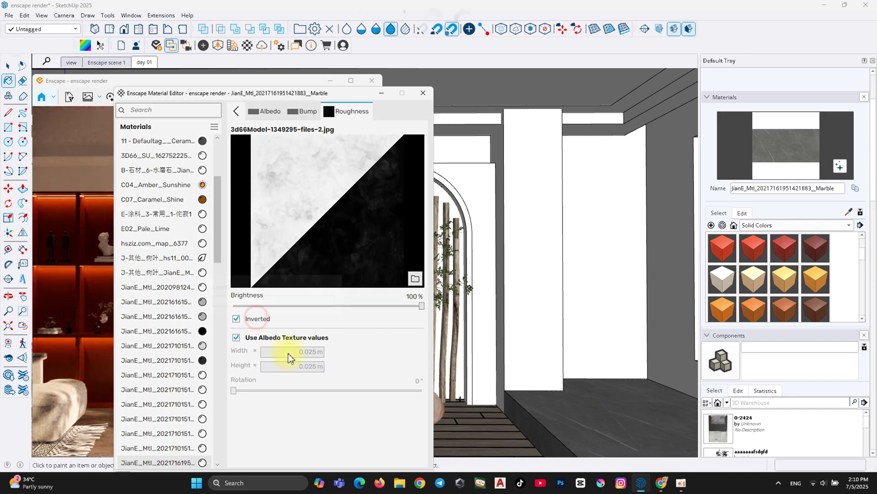
pyautogui.click(245, 337)
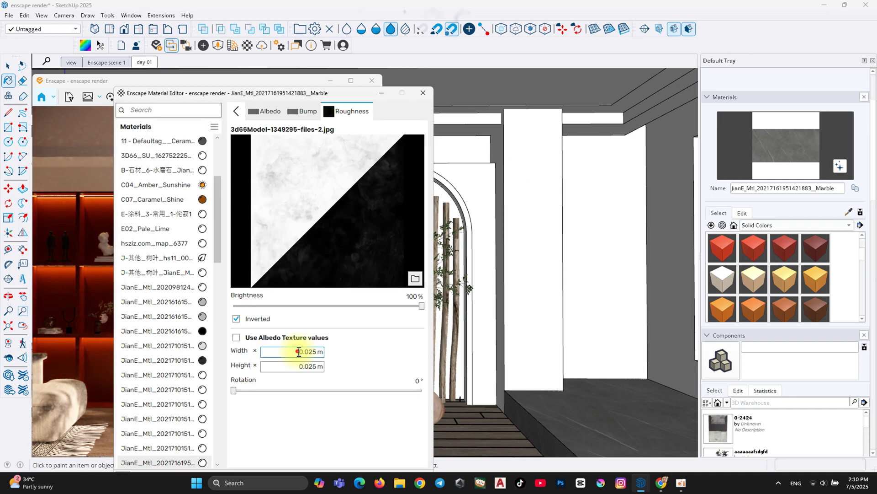
# Step: Size the roughness texture to 2 m by 2 m at 90% brightness, then close the editor
pyautogui.doubleClick(299, 351)
pyautogui.write('2')
pyautogui.press('Return')
pyautogui.doubleClick(298, 366)
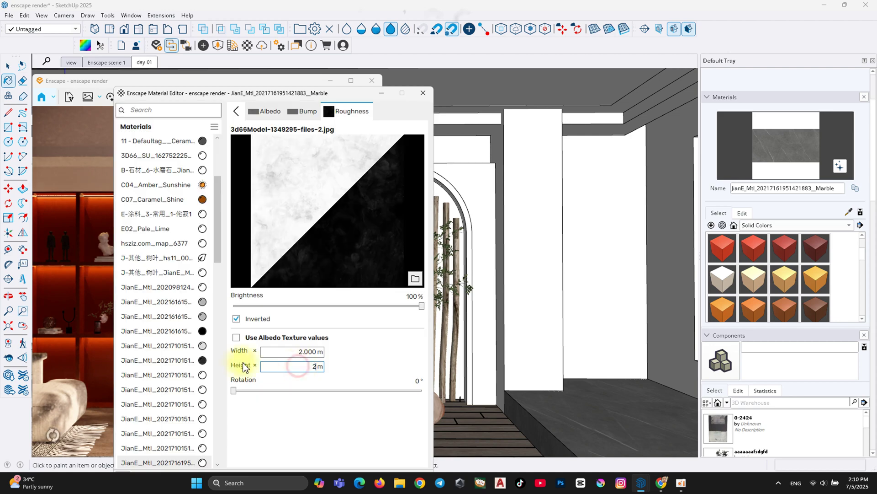
pyautogui.write('2')
pyautogui.press('Return')
pyautogui.doubleClick(417, 296)
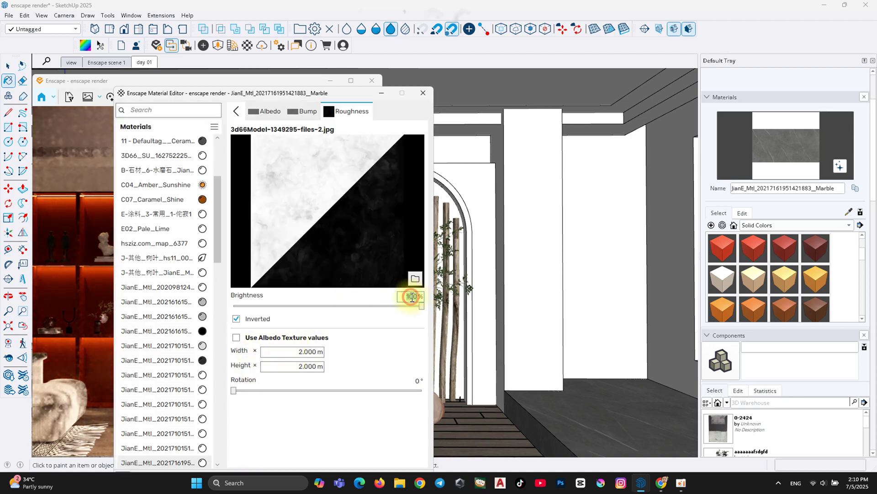
pyautogui.write('90')
pyautogui.press('Return')
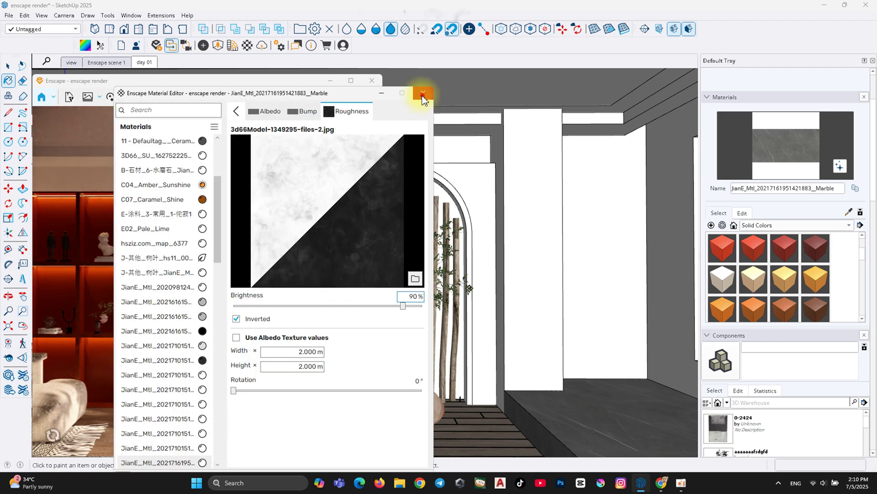
pyautogui.click(421, 93)
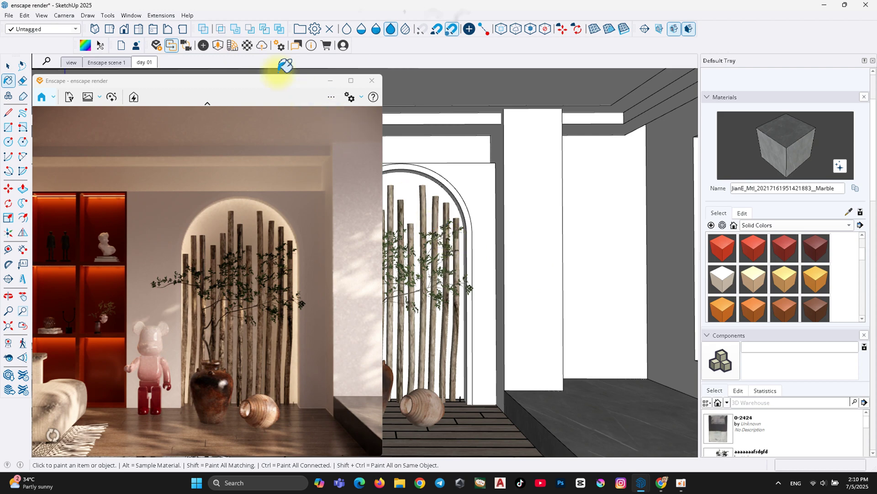
# Step: Recheck the marble's roughness texture settings, then orbit up toward the ceiling
pyautogui.click(247, 45)
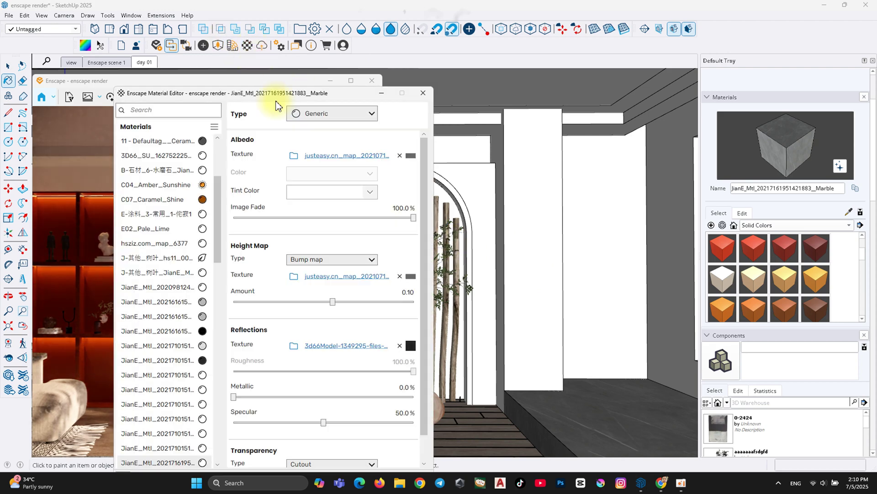
pyautogui.click(410, 345)
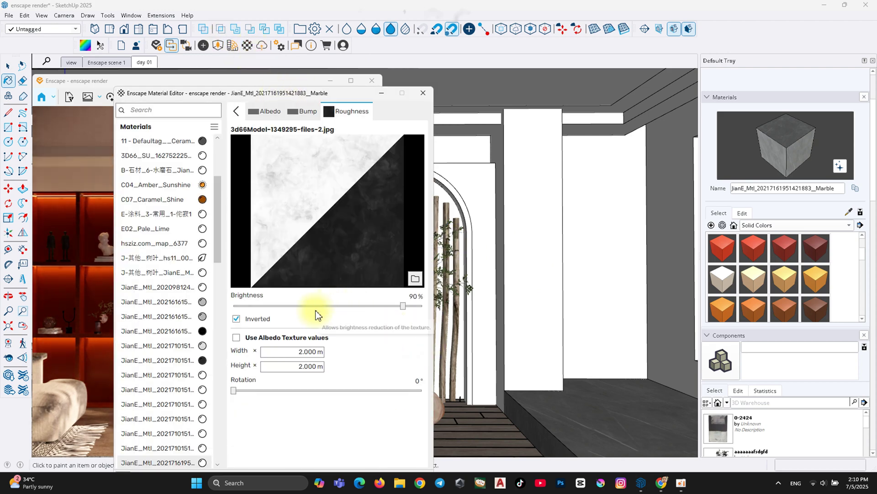
pyautogui.click(424, 92)
pyautogui.moveTo(580, 389)
pyautogui.mouseDown(button='middle')
pyautogui.moveTo(491, 377)
pyautogui.moveTo(417, 345)
pyautogui.moveTo(495, 358)
pyautogui.moveTo(386, 354)
pyautogui.moveTo(531, 384)
pyautogui.moveTo(623, 427)
pyautogui.moveTo(631, 372)
pyautogui.moveTo(637, 417)
pyautogui.mouseUp(button='middle')
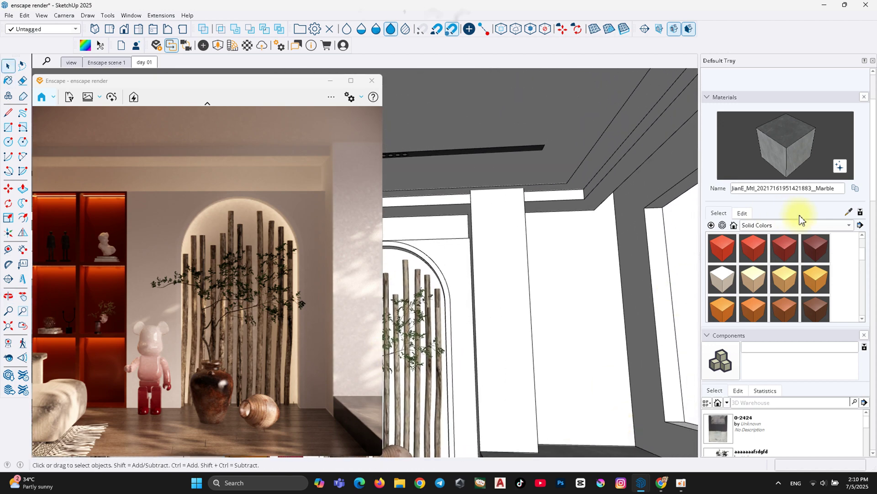
# Step: Load the 3d66Model image as M00_Soft_Cloud's inverted reflection roughness texture
pyautogui.click(853, 212)
pyautogui.click(503, 125)
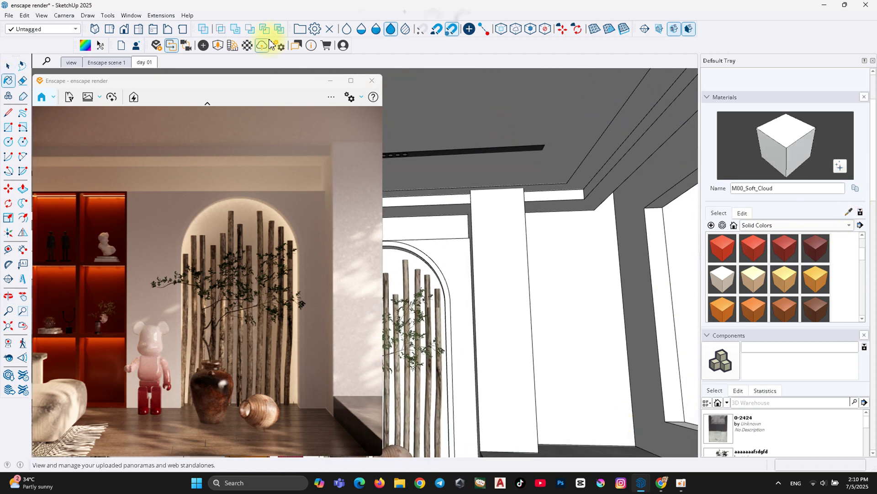
pyautogui.click(250, 47)
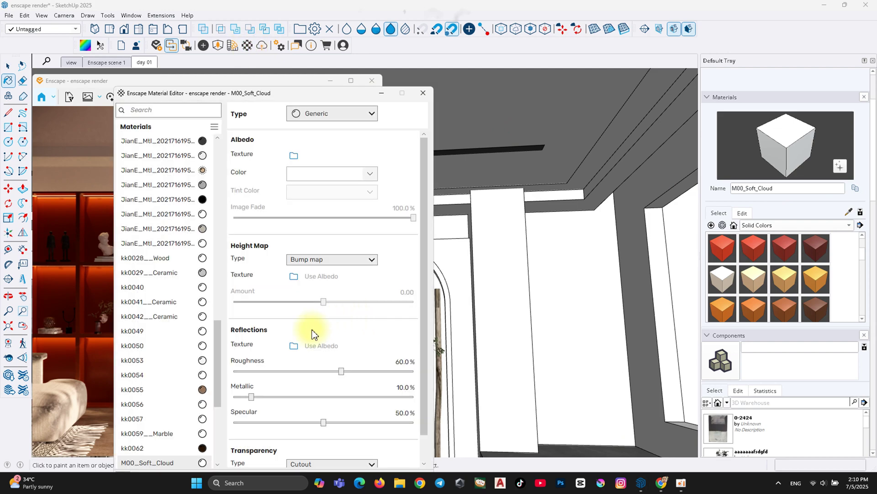
pyautogui.click(294, 346)
pyautogui.doubleClick(487, 196)
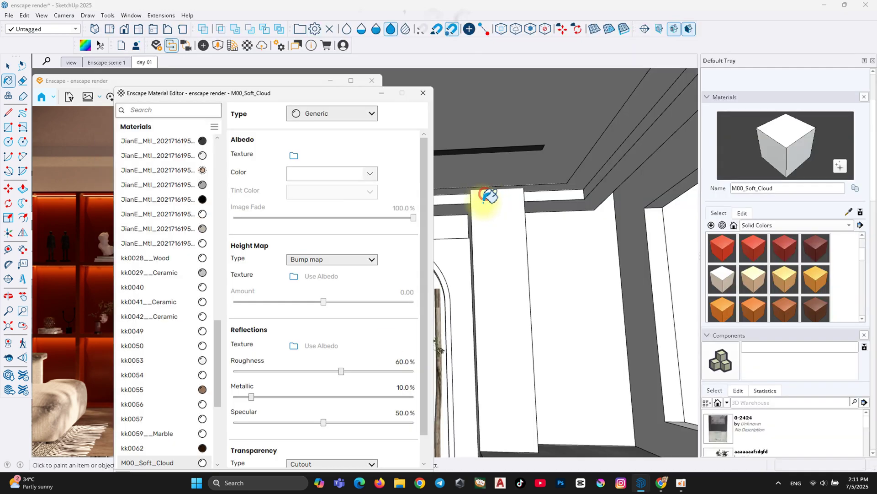
pyautogui.click(411, 346)
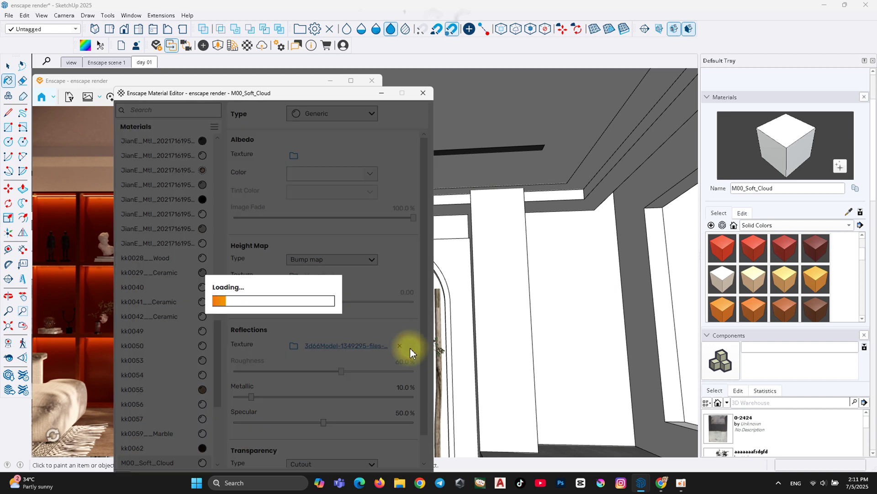
pyautogui.click(236, 319)
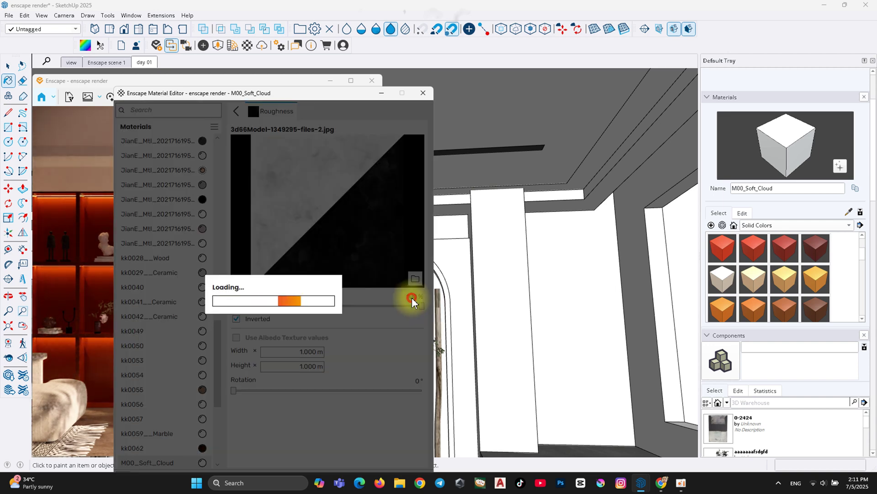
# Step: Set the roughness texture to 80% brightness and 3 m size, adjust specular, and close
pyautogui.doubleClick(412, 297)
pyautogui.write('80')
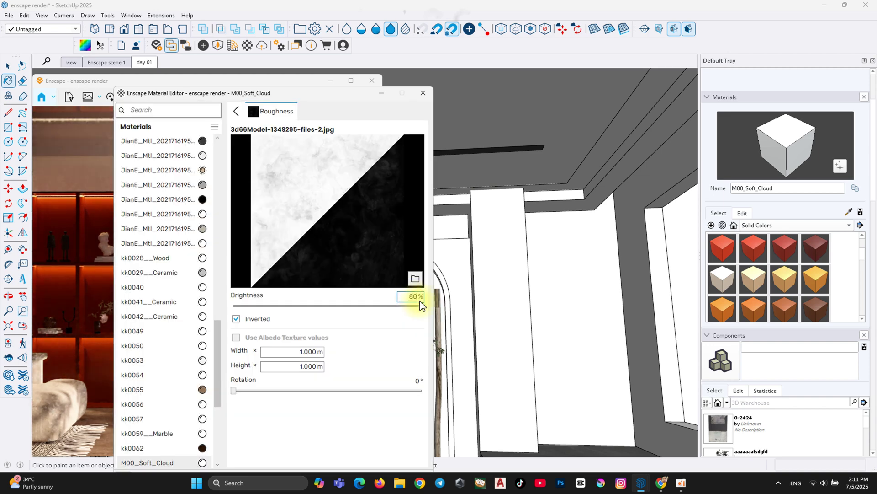
pyautogui.press('Return')
pyautogui.click(290, 352)
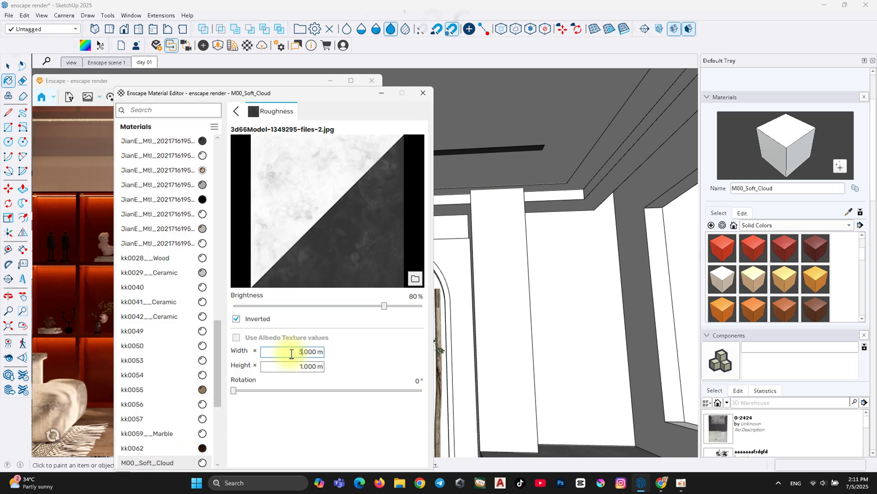
pyautogui.click(296, 364)
pyautogui.write('3')
pyautogui.press('Delete')
pyautogui.press('Return')
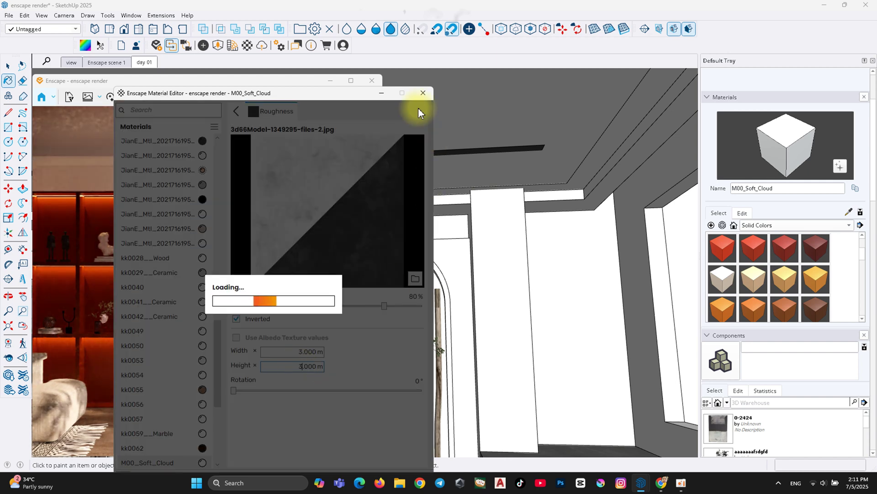
pyautogui.click(236, 110)
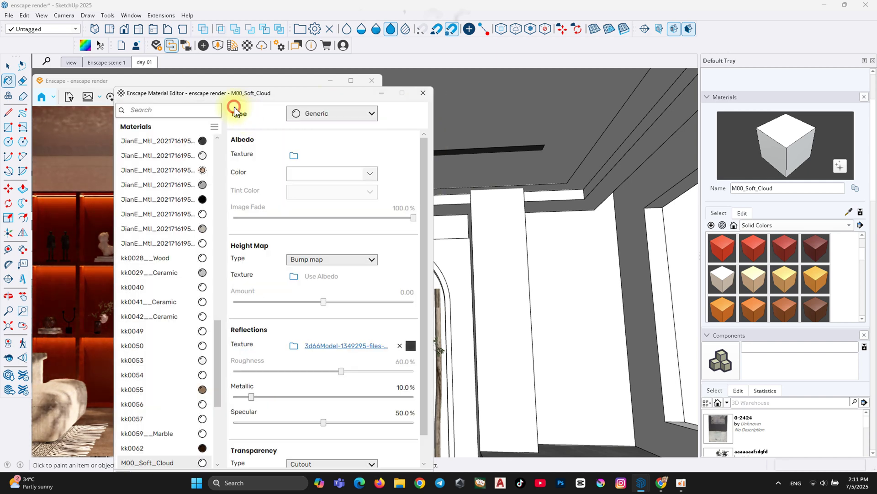
pyautogui.click(367, 422)
pyautogui.click(422, 93)
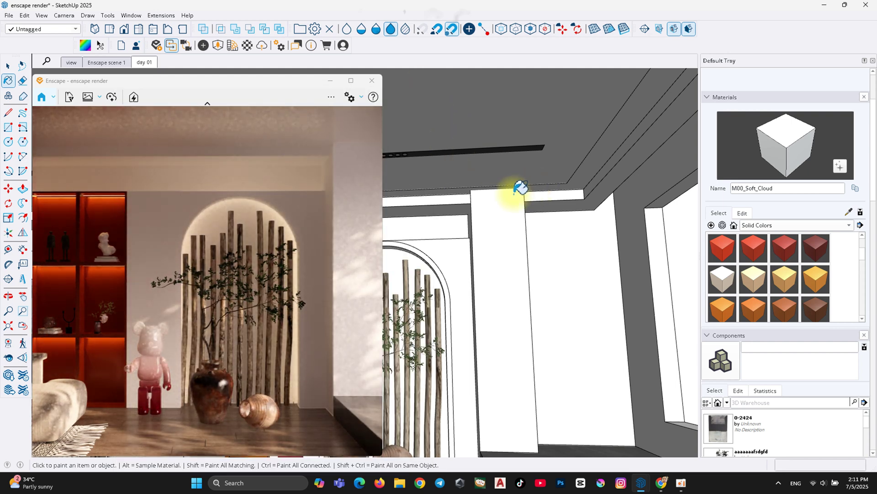
# Step: Place the white vase of branches from the Enscape custom assets on the floor by the wall
pyautogui.scroll(-2, 521, 188)
pyautogui.press('space')
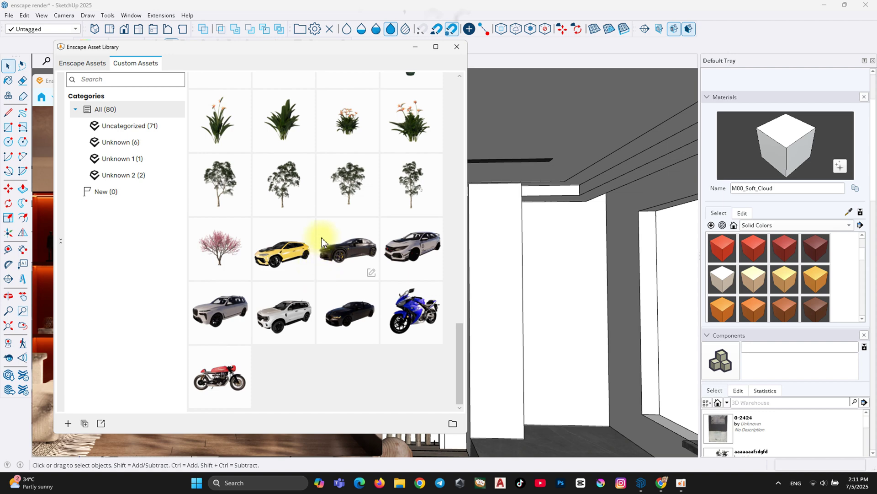
pyautogui.scroll(5, 311, 201)
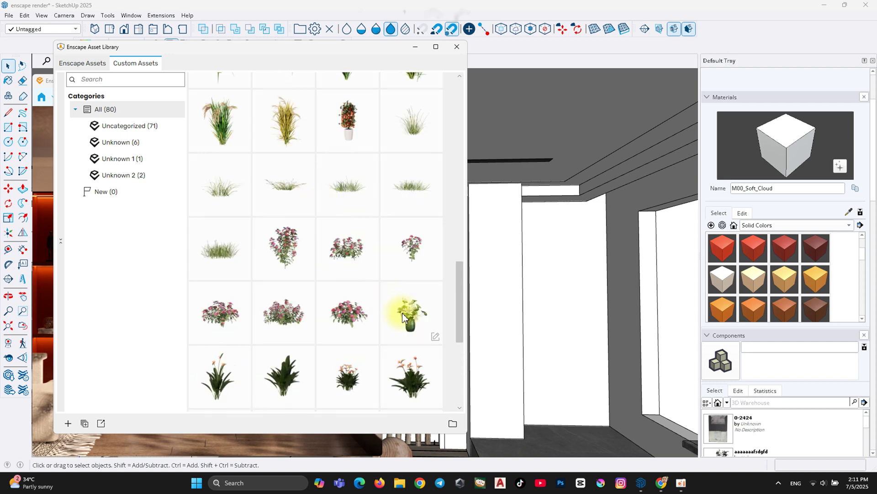
pyautogui.click(410, 333)
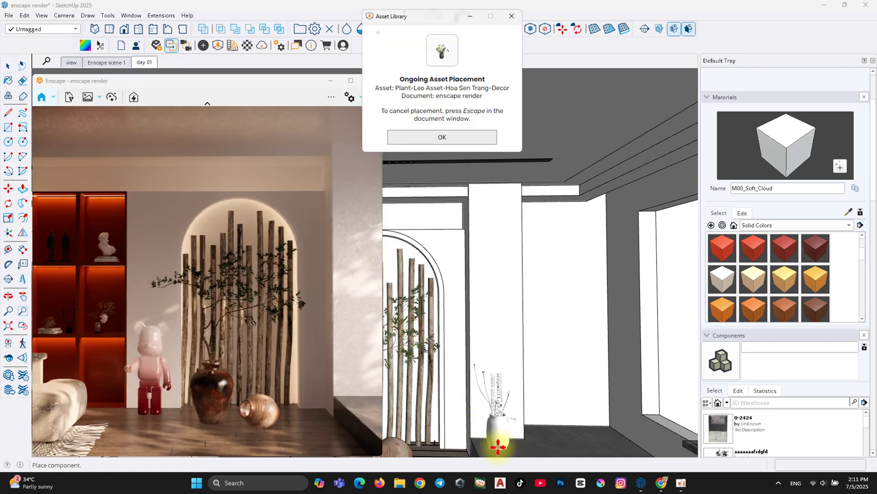
pyautogui.click(500, 443)
# Step: Add Chau Quat Tet potted plants beside the vase
pyautogui.click(453, 138)
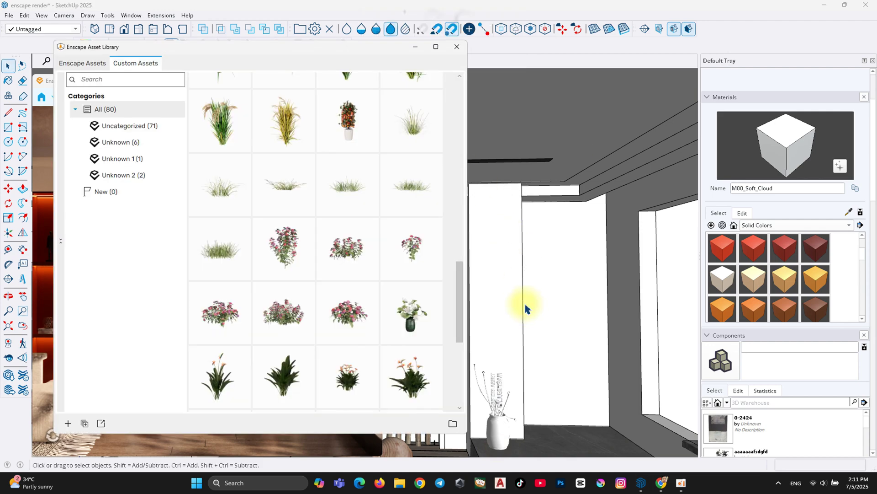
pyautogui.click(343, 139)
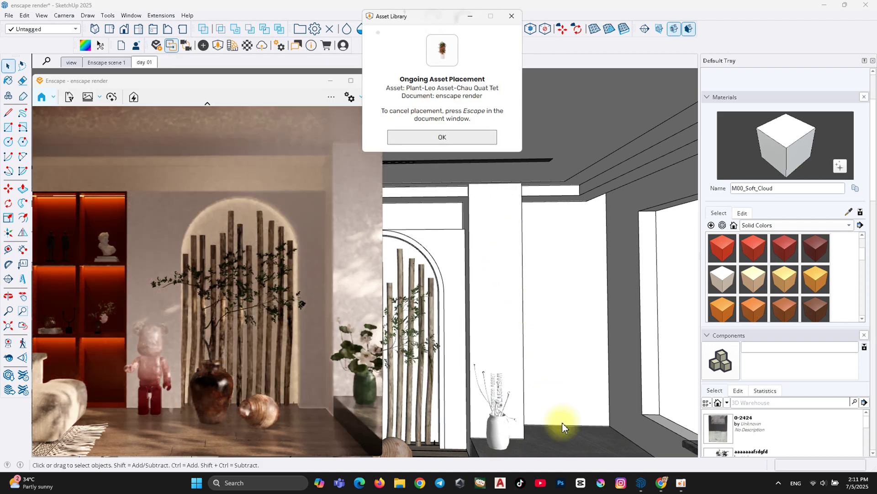
pyautogui.click(453, 138)
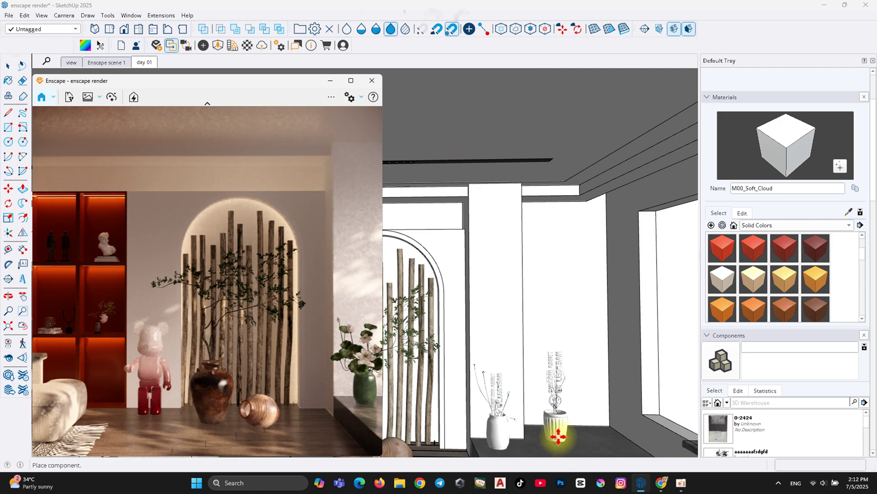
pyautogui.click(555, 431)
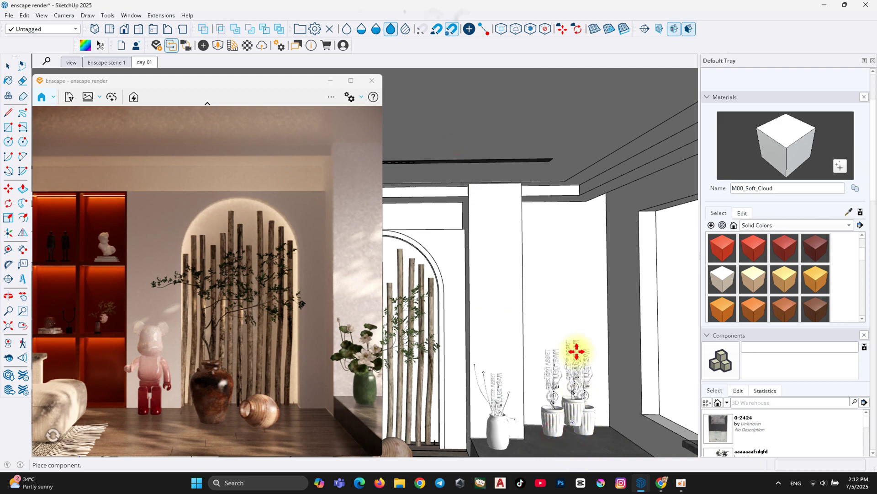
# Step: Check Enscape's built-in assets and Visual Settings, then narrow the render window
pyautogui.click(83, 63)
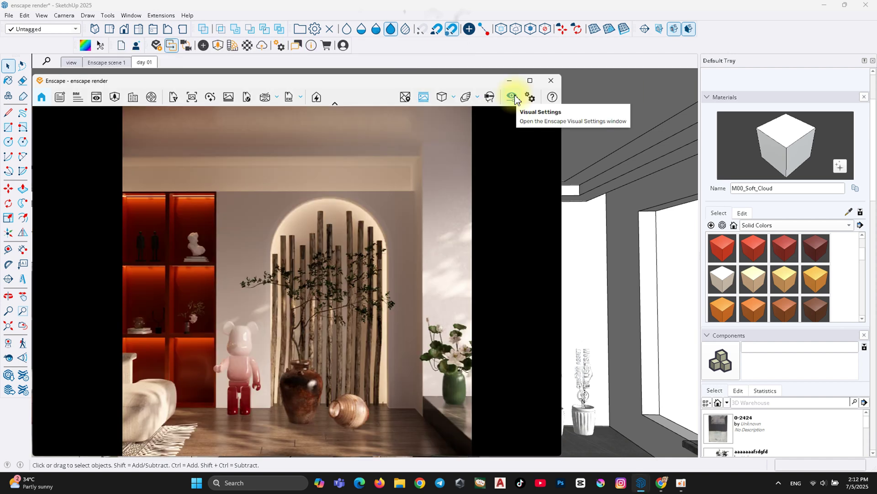
pyautogui.click(513, 96)
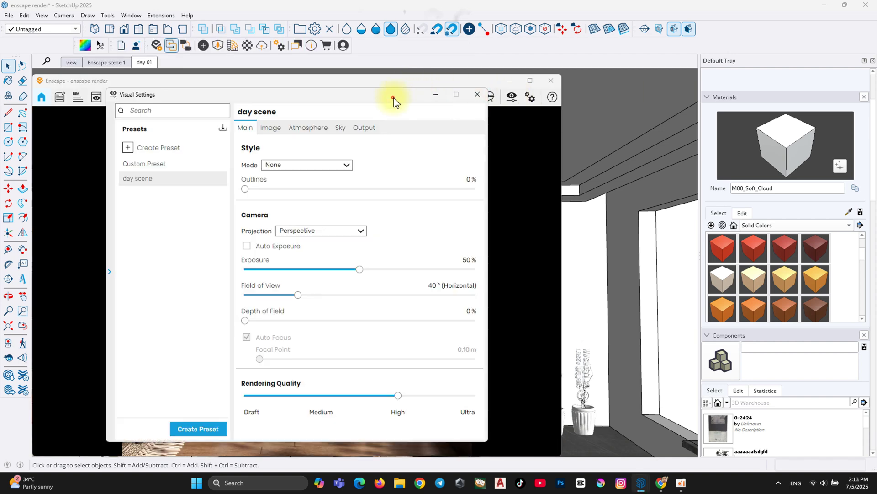
pyautogui.moveTo(394, 101); pyautogui.dragTo(686, 96)
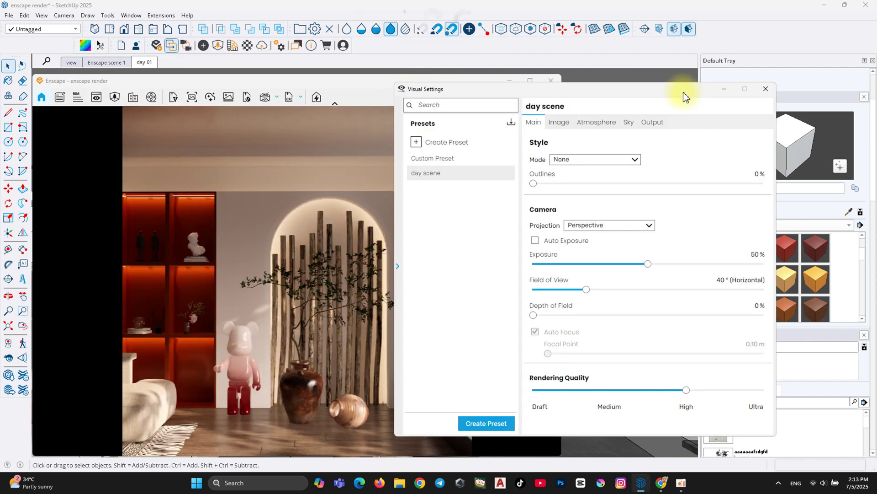
pyautogui.click(766, 90)
pyautogui.click(849, 212)
pyautogui.moveTo(563, 165); pyautogui.dragTo(350, 174)
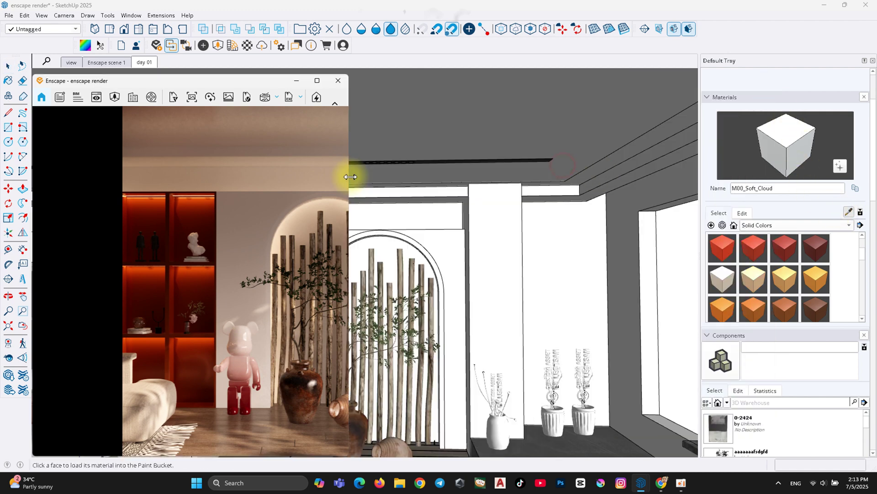
pyautogui.click(402, 202)
pyautogui.click(247, 45)
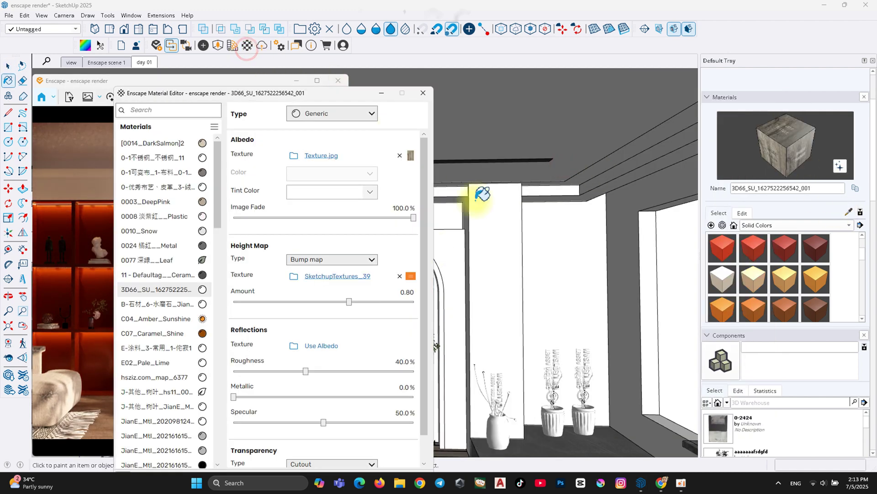
pyautogui.click(400, 275)
pyautogui.click(325, 276)
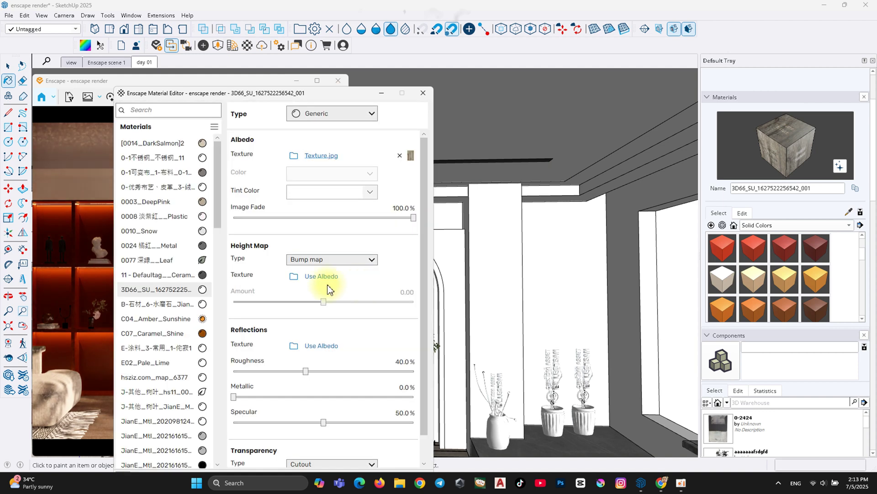
pyautogui.click(319, 280)
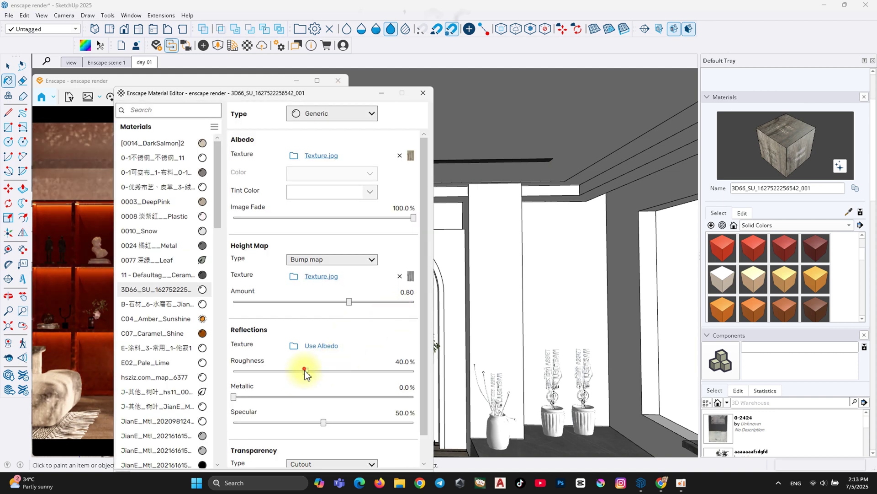
pyautogui.moveTo(306, 372); pyautogui.dragTo(267, 371)
pyautogui.click(422, 94)
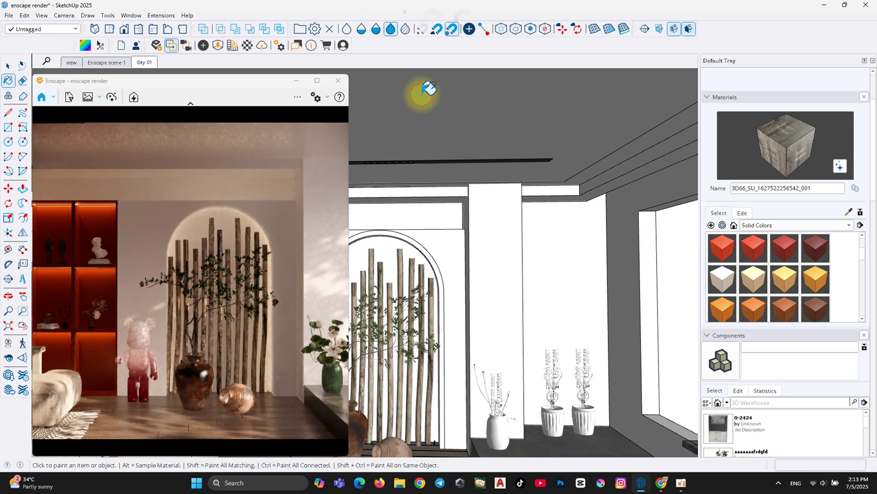
pyautogui.moveTo(349, 136); pyautogui.dragTo(652, 158)
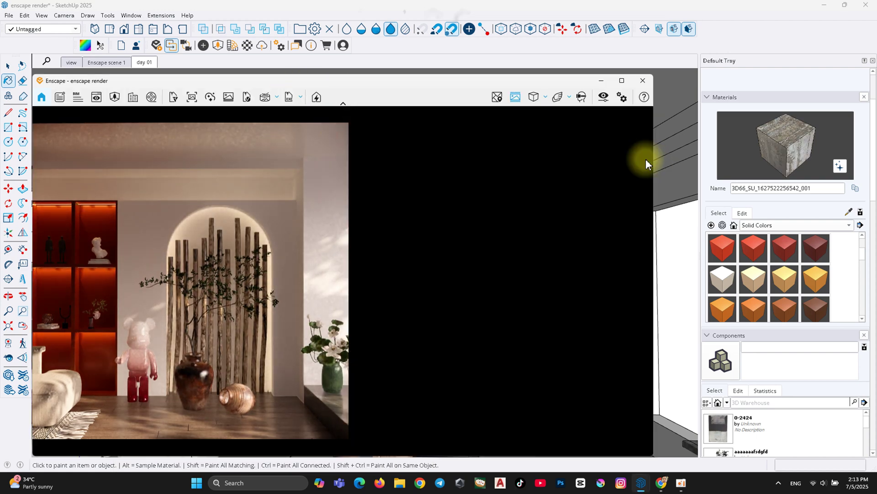
# Step: Set colour temperature 8,842 K, bloom and lens flare 16%, and chromatic aberration 2%
pyautogui.click(603, 97)
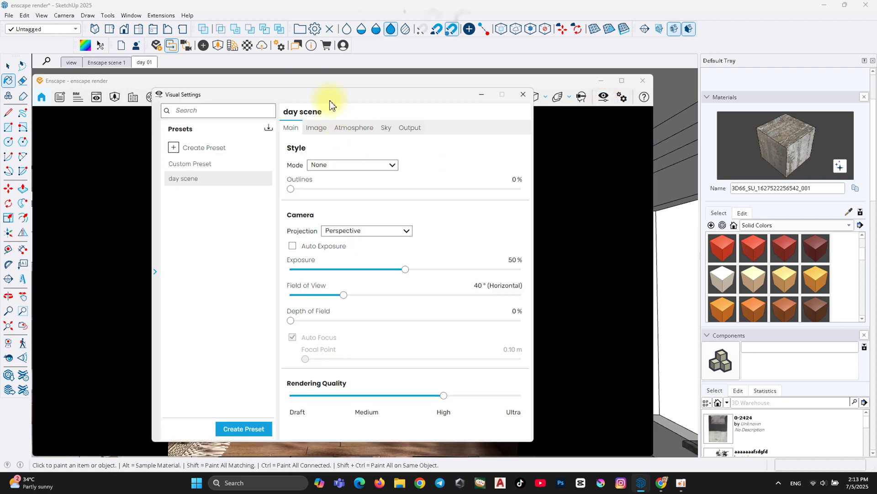
pyautogui.moveTo(330, 100)
pyautogui.mouseDown()
pyautogui.moveTo(655, 104)
pyautogui.moveTo(419, 92)
pyautogui.mouseUp()
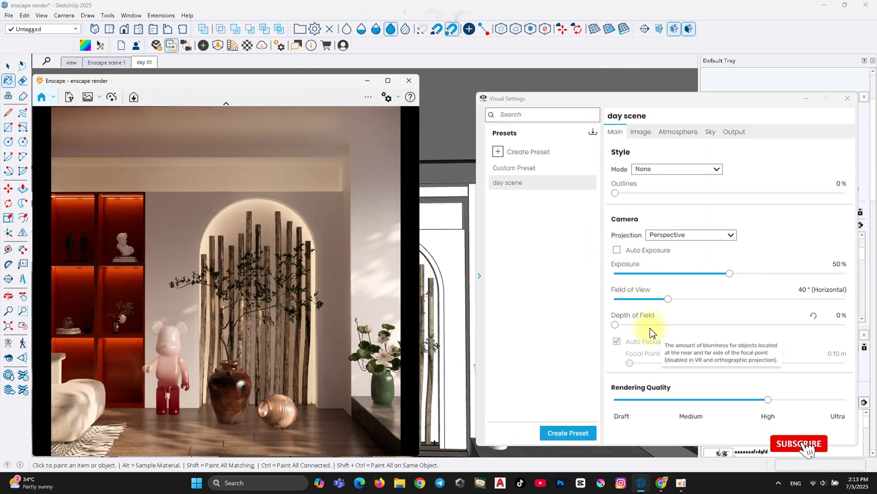
pyautogui.click(837, 184)
pyautogui.write('1')
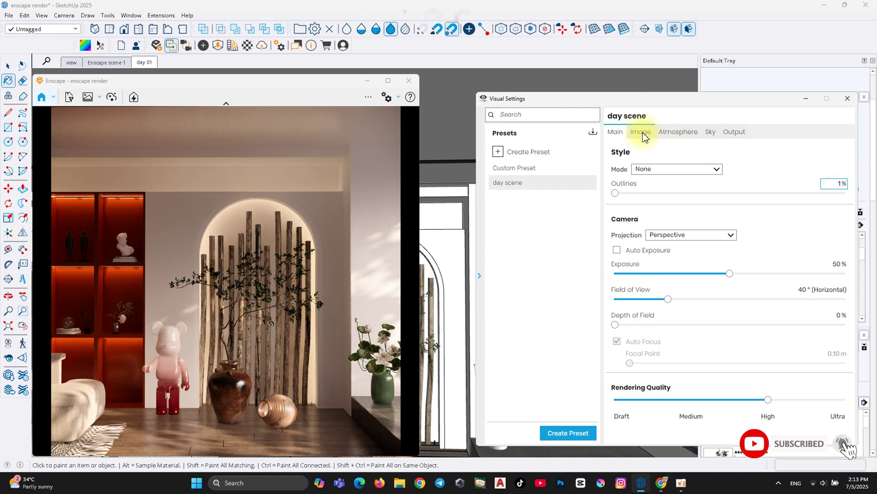
pyautogui.click(643, 132)
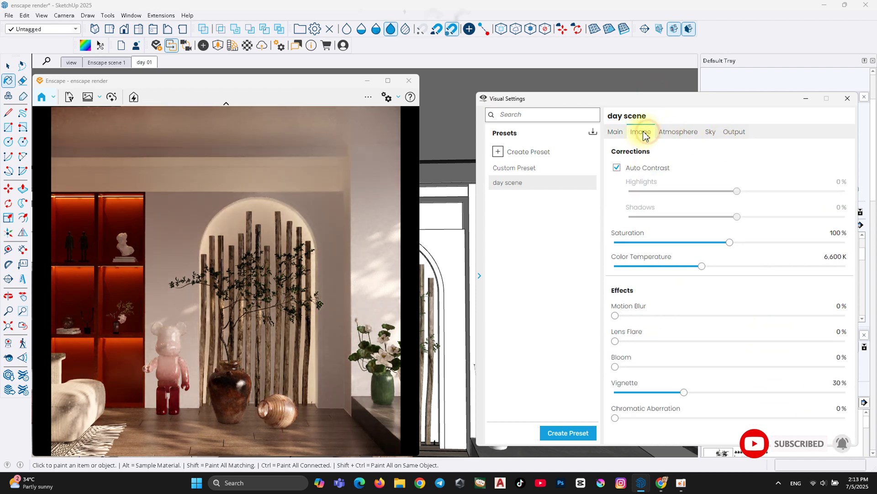
pyautogui.moveTo(702, 266); pyautogui.dragTo(764, 271)
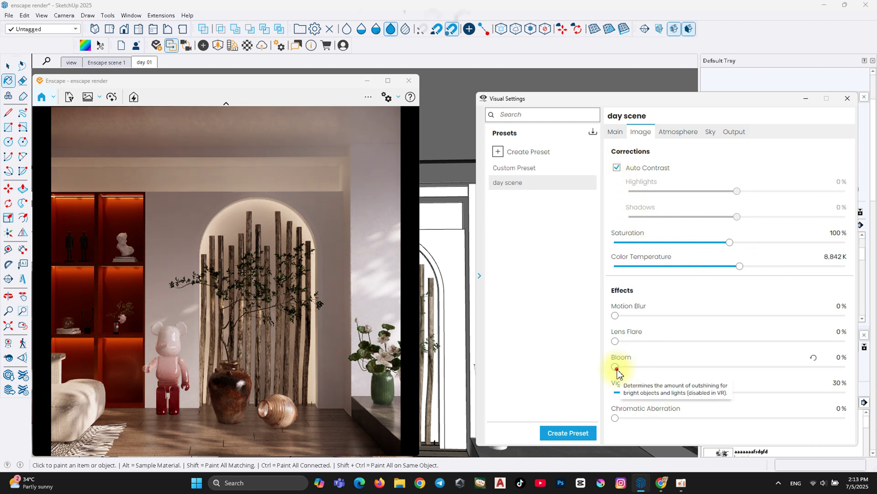
pyautogui.moveTo(615, 367); pyautogui.dragTo(654, 372)
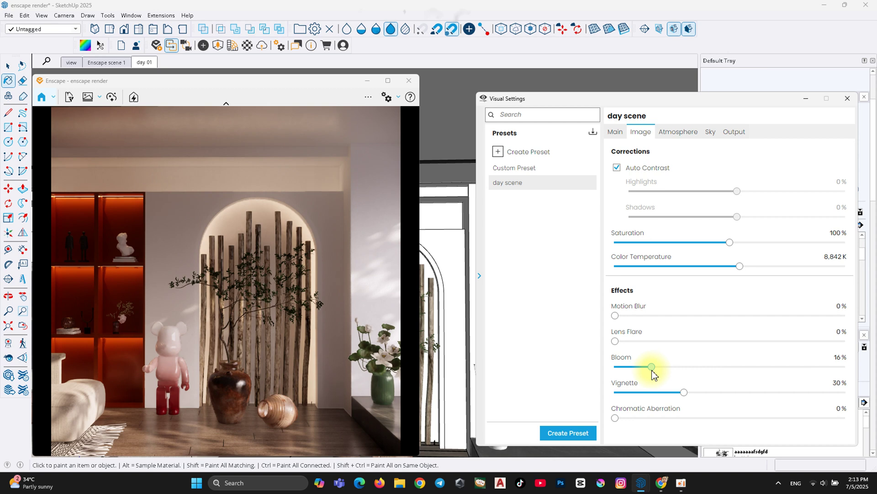
pyautogui.moveTo(655, 346); pyautogui.dragTo(649, 343)
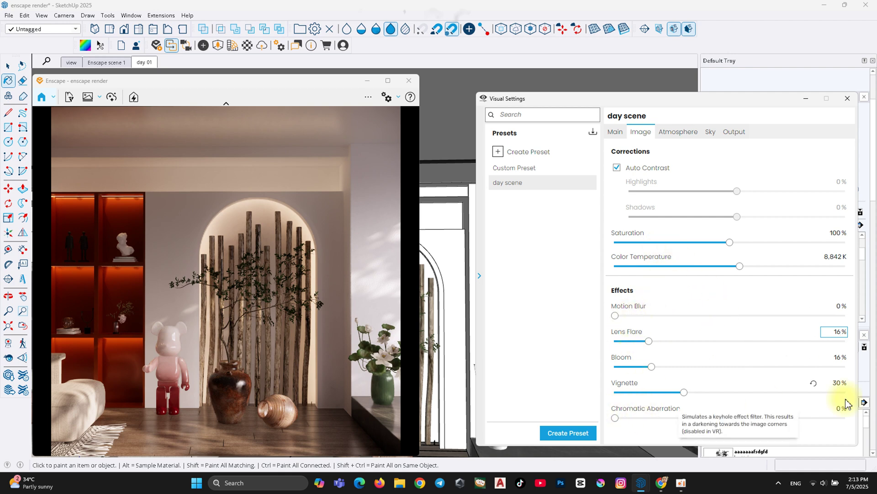
pyautogui.click(835, 408)
pyautogui.write('2')
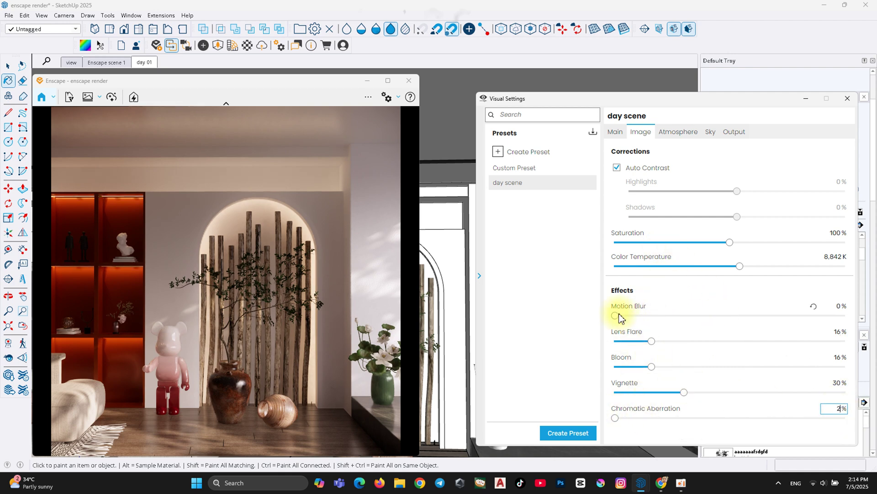
pyautogui.moveTo(617, 316); pyautogui.dragTo(621, 318)
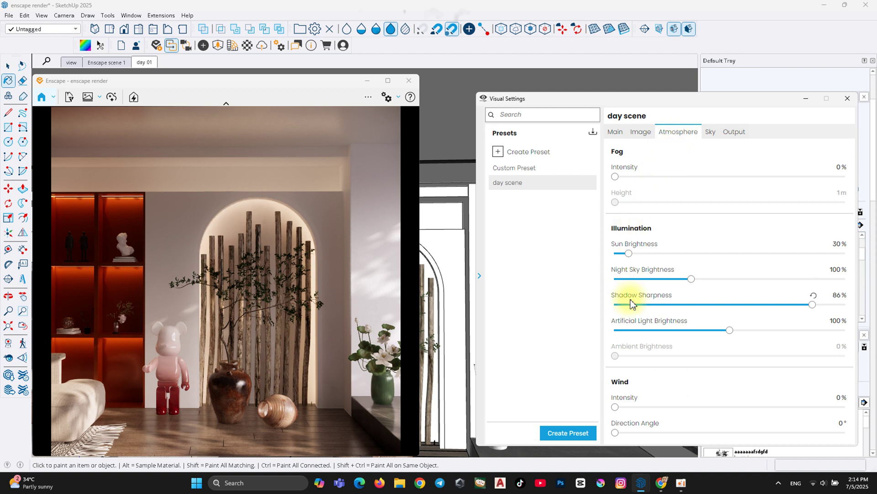
# Step: Set video output to 60 fps, images to JPEG, and enable ID channel export
pyautogui.click(709, 132)
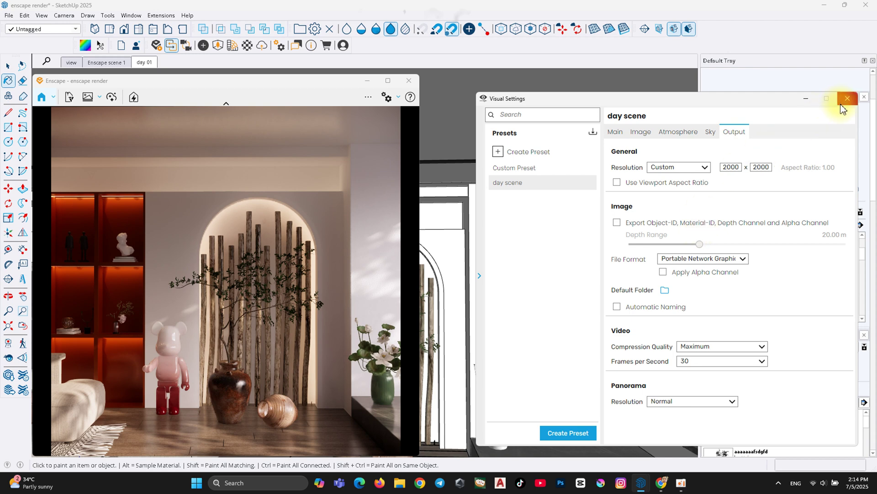
pyautogui.click(698, 361)
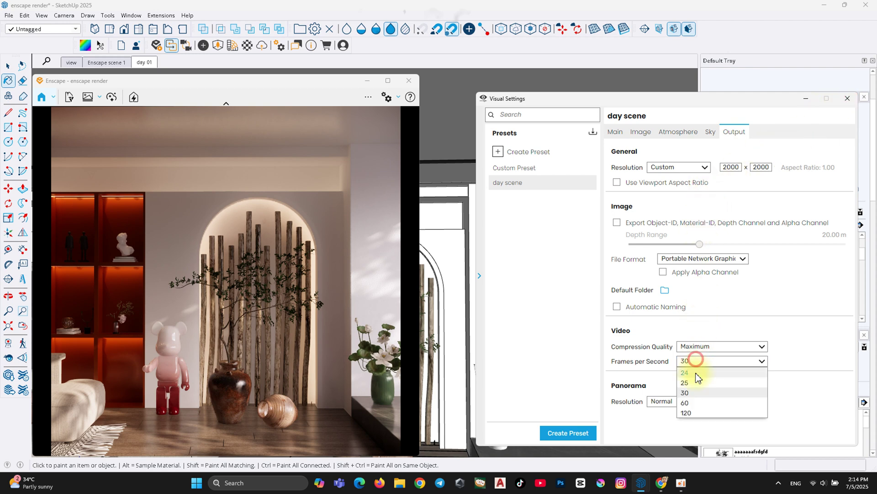
pyautogui.click(690, 412)
pyautogui.click(695, 361)
pyautogui.click(698, 403)
pyautogui.click(702, 259)
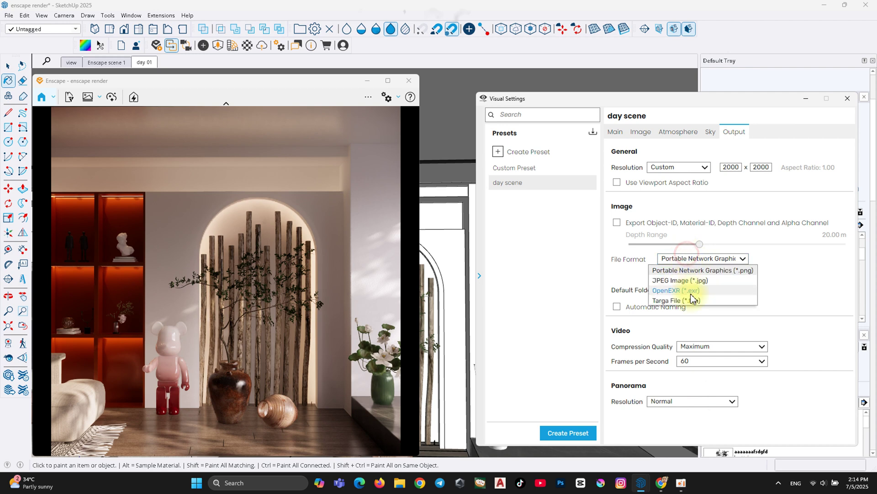
pyautogui.click(685, 279)
pyautogui.click(618, 223)
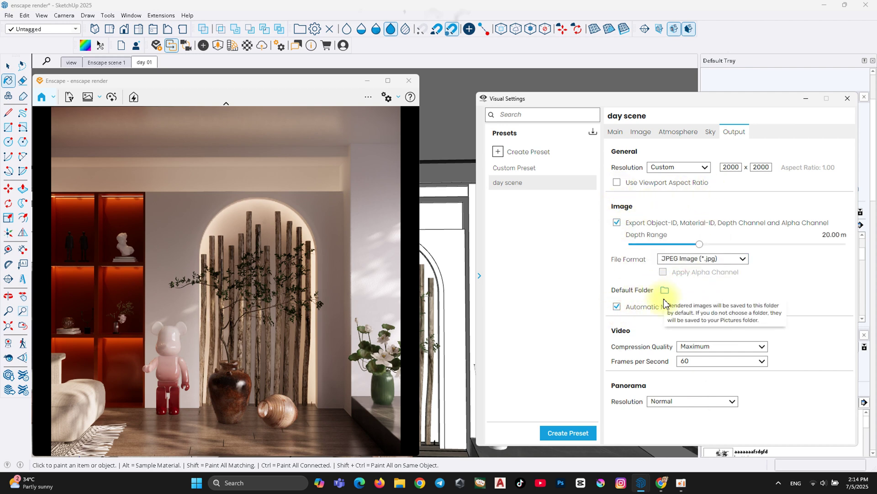
# Step: Set panorama resolution to High and image resolution to 3000 × 3000
pyautogui.click(666, 402)
pyautogui.click(667, 432)
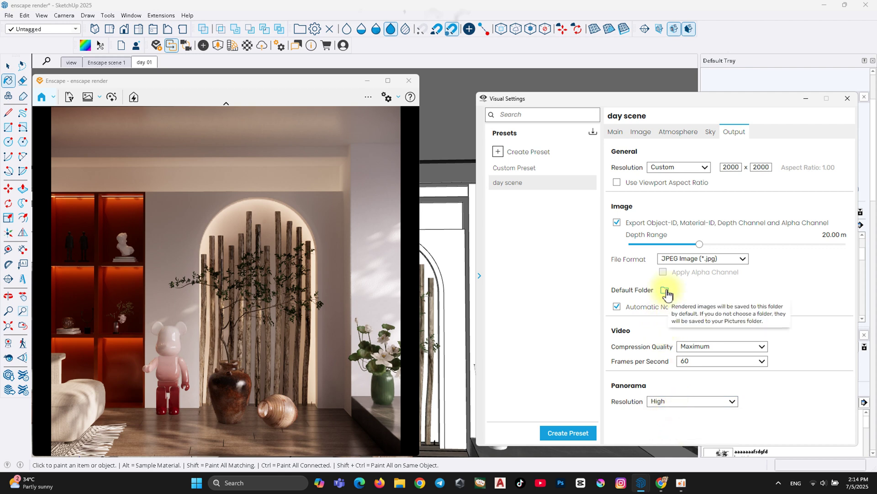
pyautogui.click(664, 289)
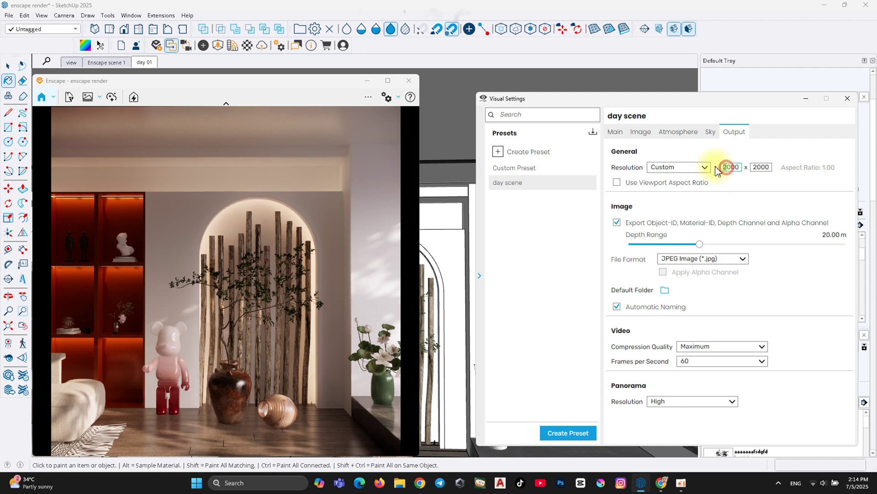
pyautogui.write('3000')
pyautogui.click(758, 168)
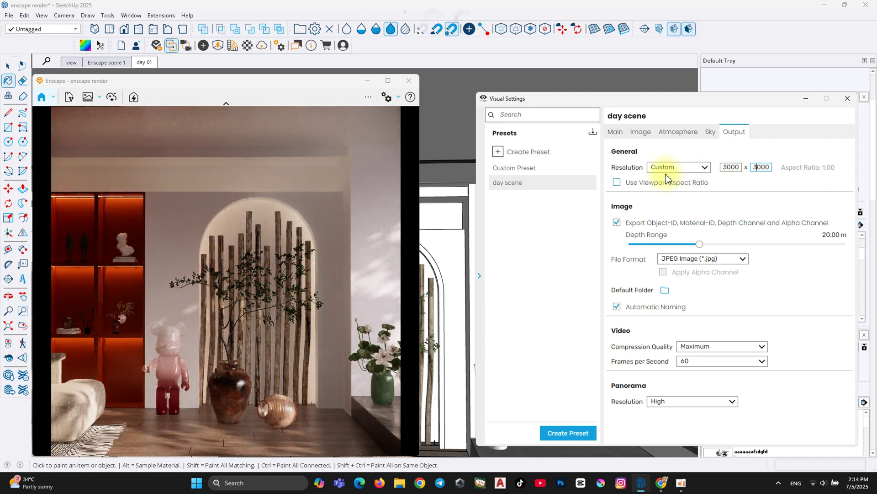
# Step: Create a 'rendering' folder as Enscape's default output folder and close Visual Settings
pyautogui.click(665, 290)
pyautogui.rightClick(328, 266)
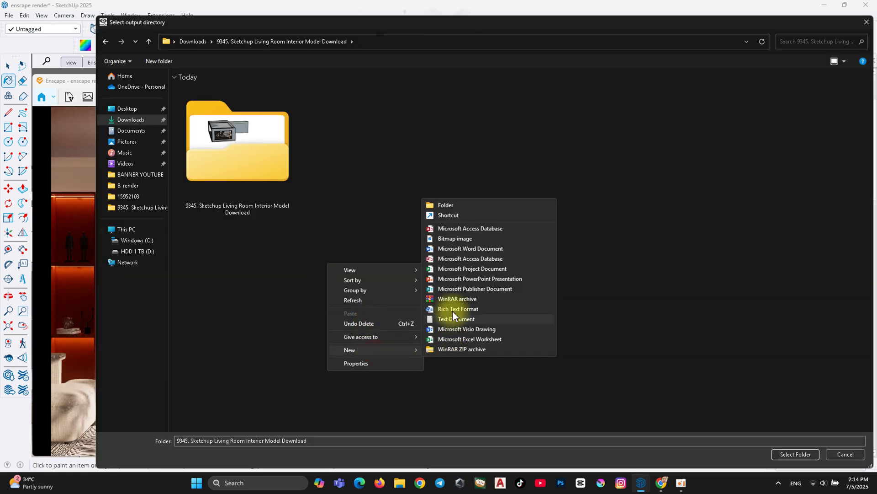
pyautogui.click(457, 207)
pyautogui.write('rendering')
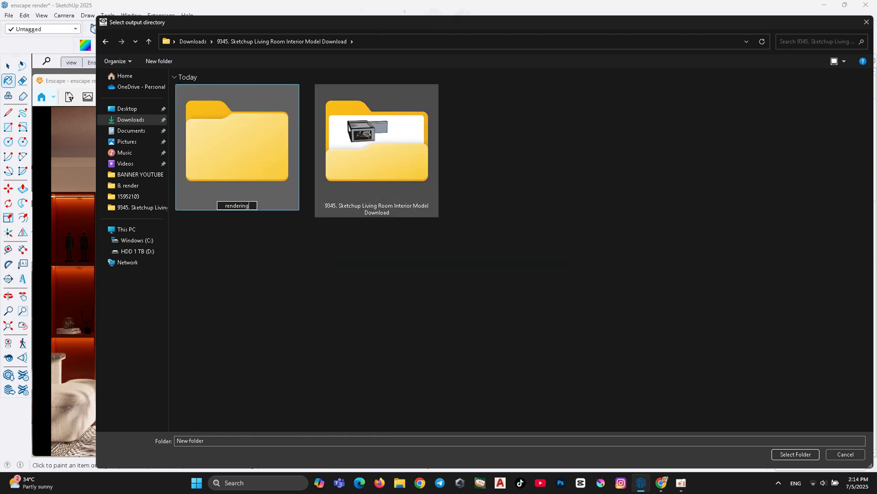
pyautogui.press('Return')
pyautogui.doubleClick(255, 152)
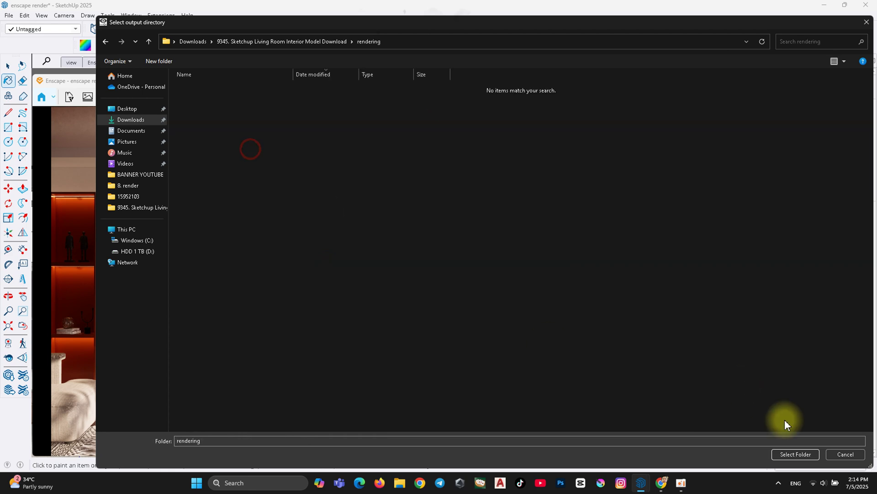
pyautogui.click(801, 455)
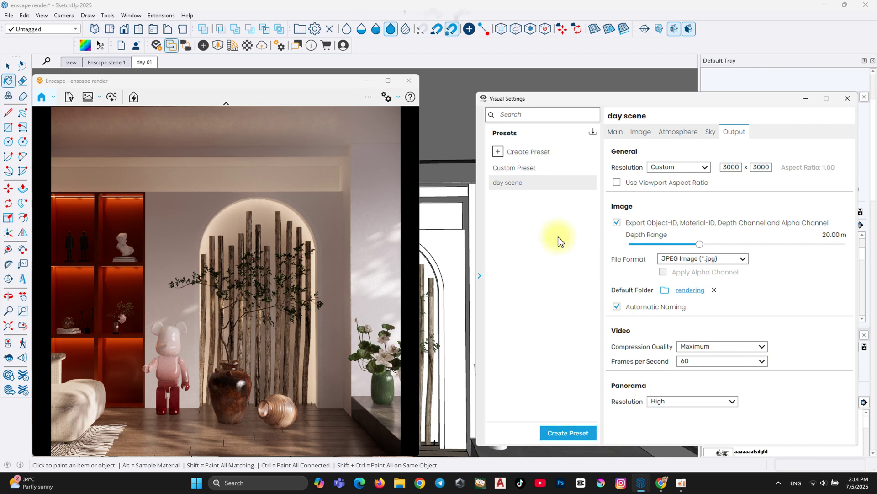
pyautogui.click(848, 99)
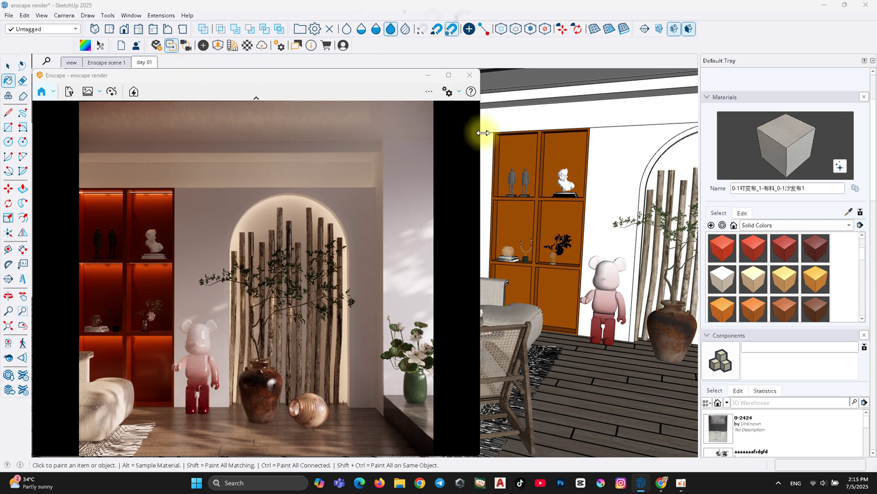
# Step: Widen the Enscape window, recheck Visual Settings, and export a still render of the arch view
pyautogui.moveTo(480, 128); pyautogui.dragTo(560, 131)
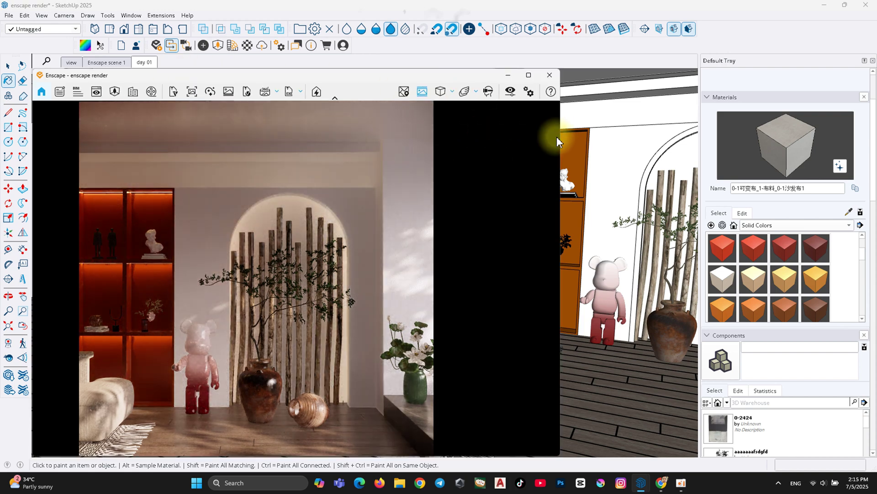
pyautogui.click(512, 99)
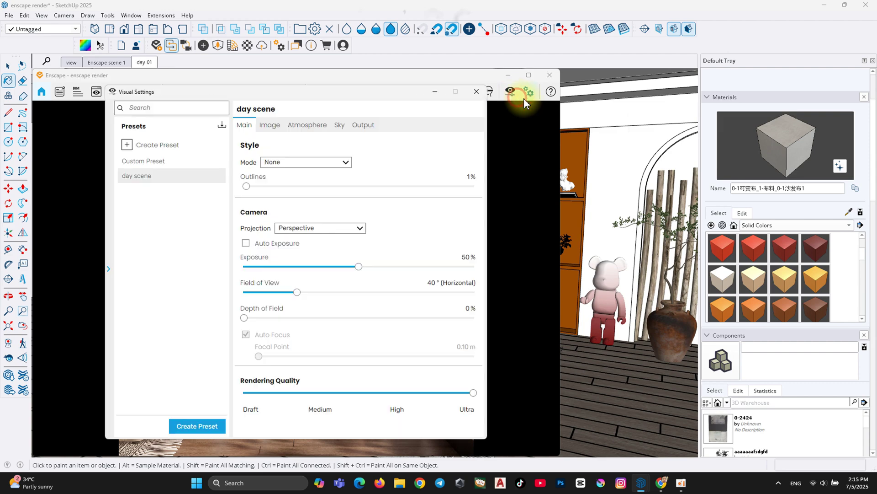
pyautogui.click(476, 94)
pyautogui.click(193, 93)
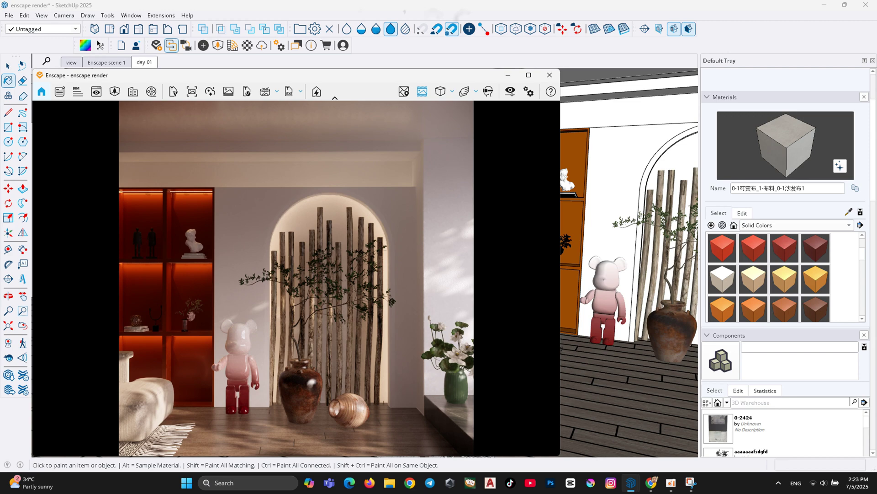
# Step: Orbit the Enscape view to a closer angle facing the arch wall
pyautogui.click(334, 282)
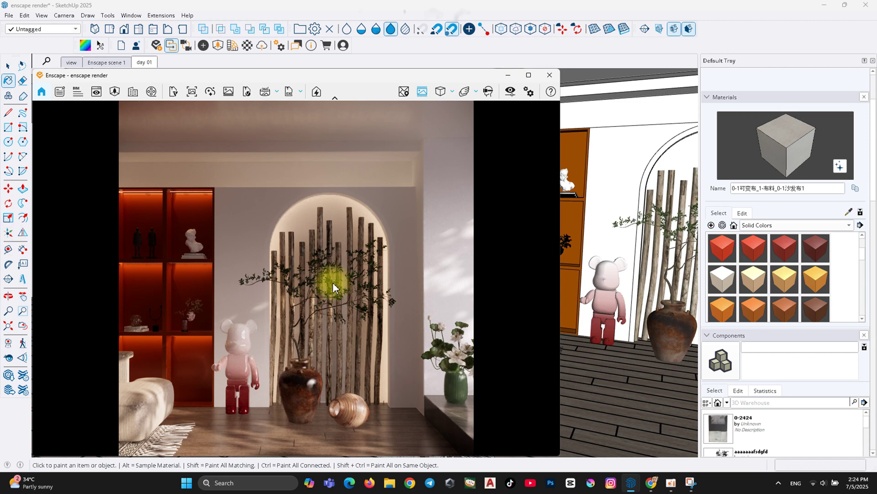
pyautogui.click(290, 283)
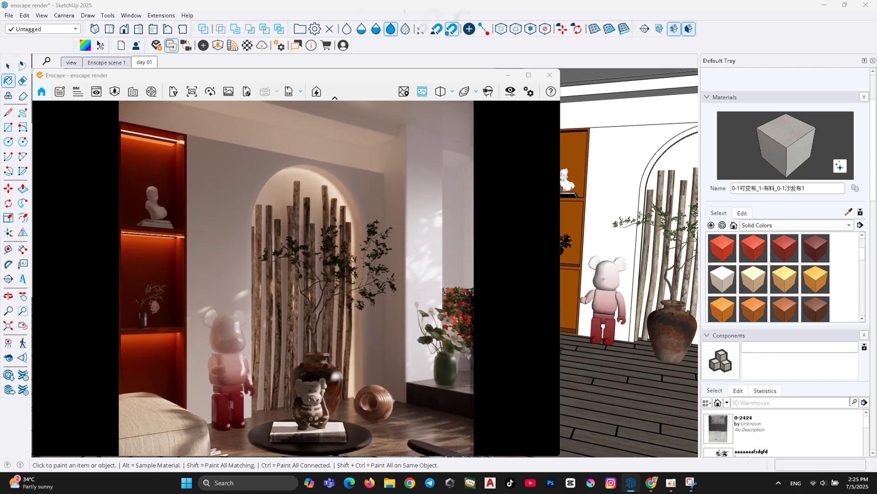
pyautogui.click(346, 317)
# Step: Save this angle as Enscape scene 2 and start exporting its screenshot image
pyautogui.click(96, 92)
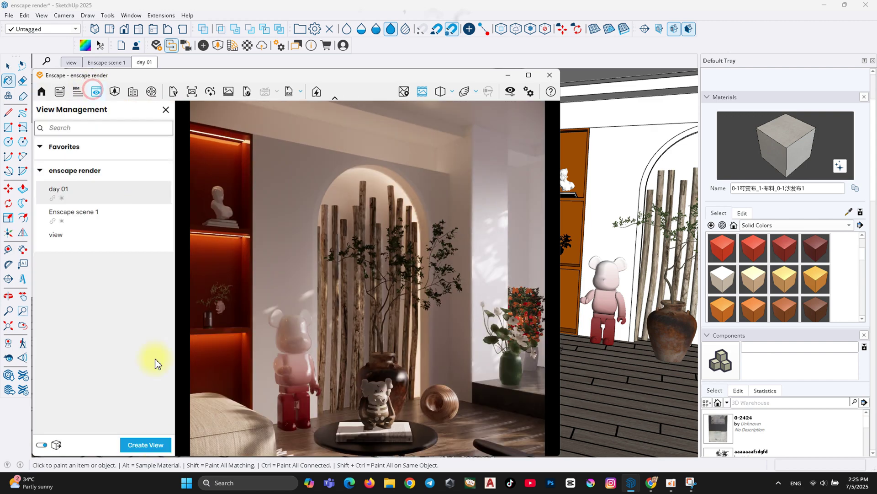
pyautogui.click(150, 444)
pyautogui.click(112, 444)
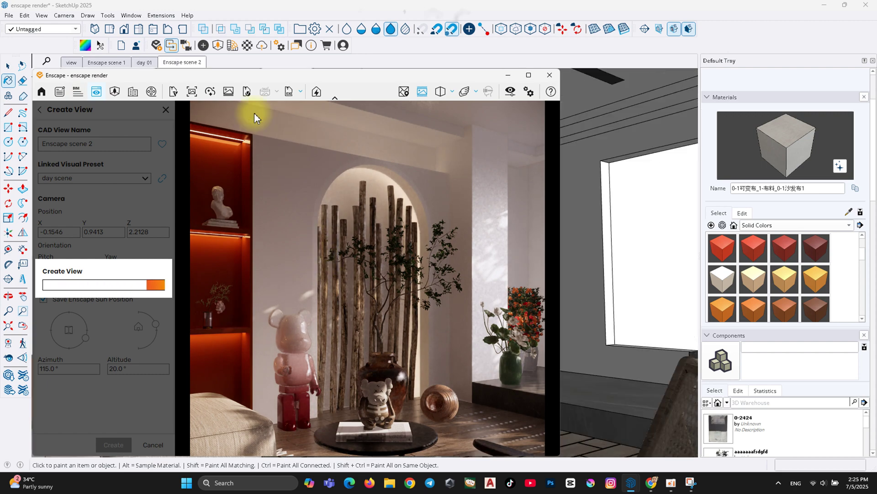
pyautogui.click(166, 109)
pyautogui.click(224, 94)
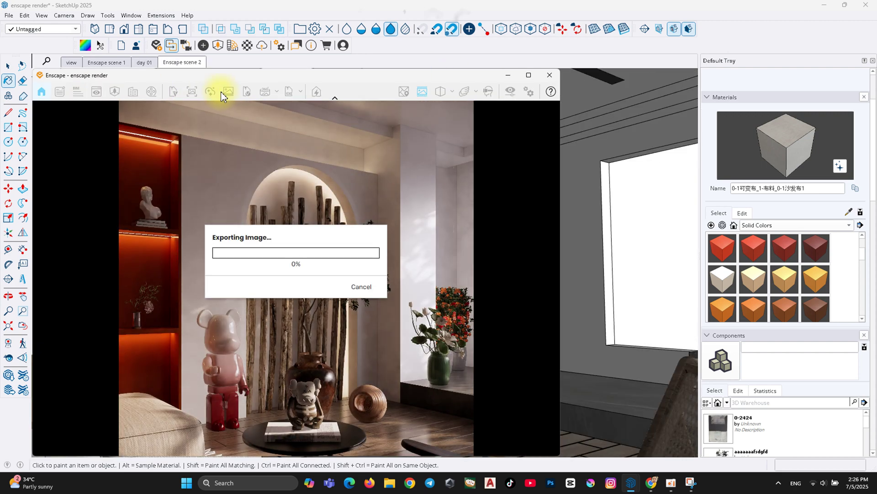